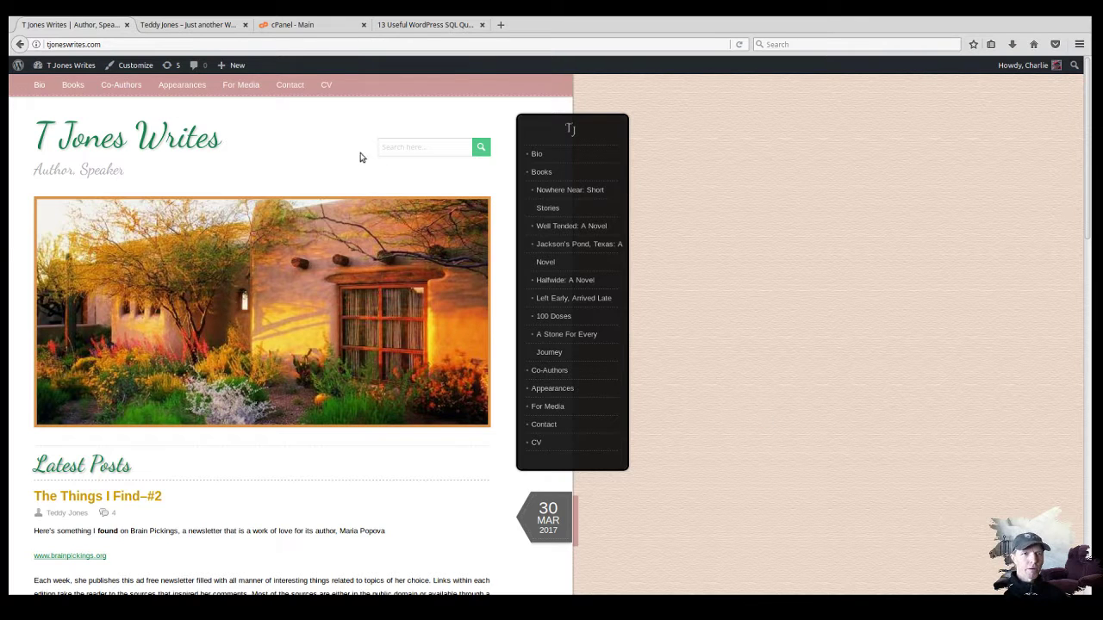
Open the live site's WordPress Updates page and review the available plugin and theme updates, glancing at the dev site
mouse_move(51, 60)
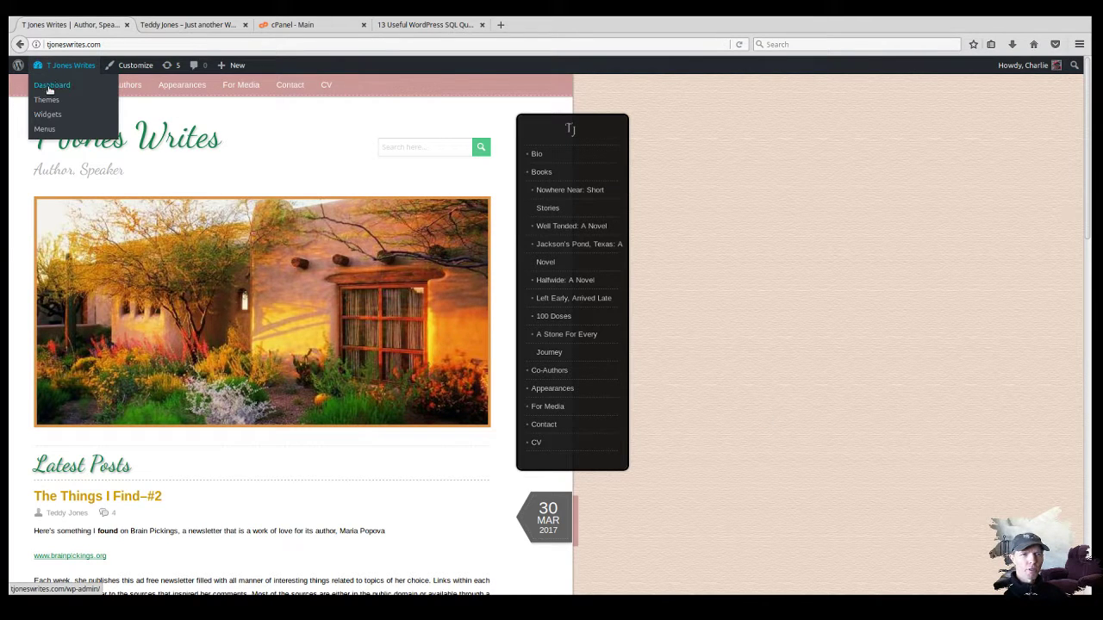
click(49, 86)
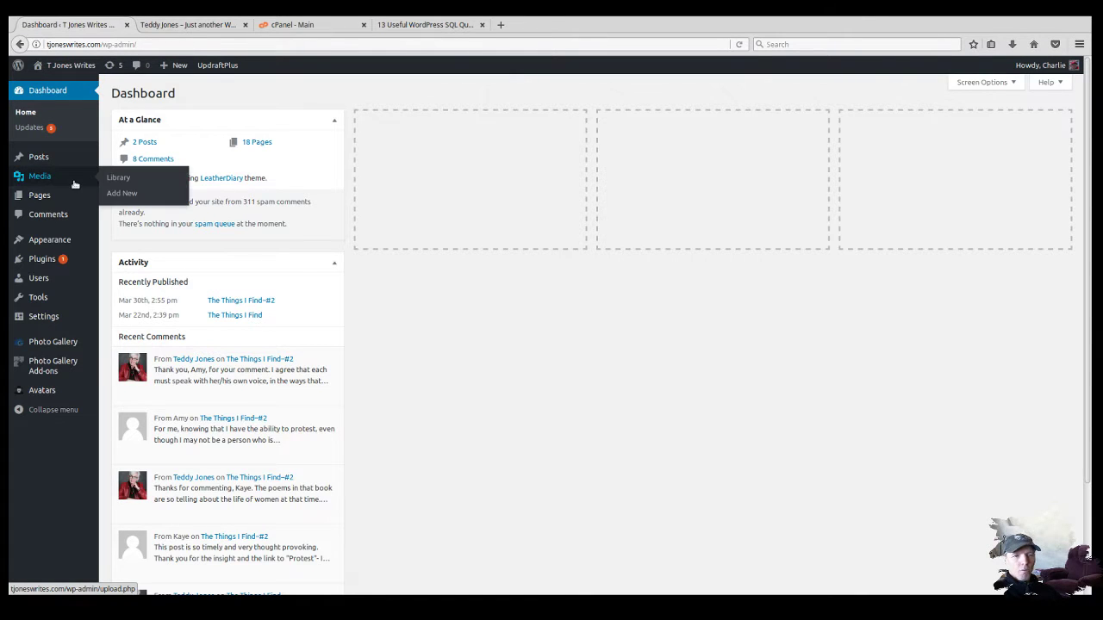
click(31, 131)
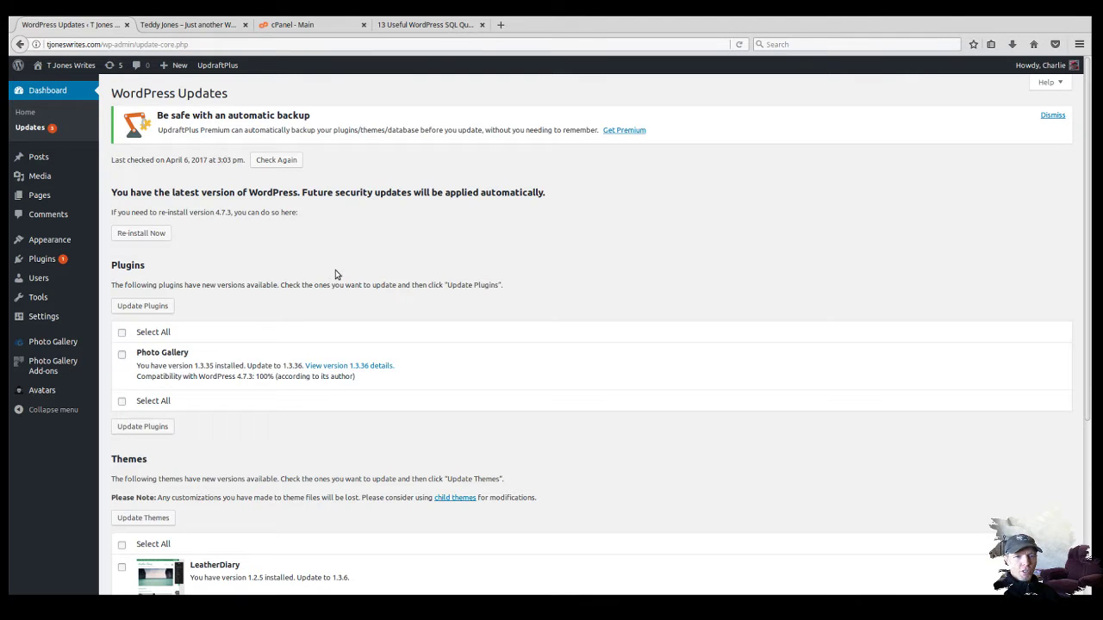
scroll(336, 274, down, 3)
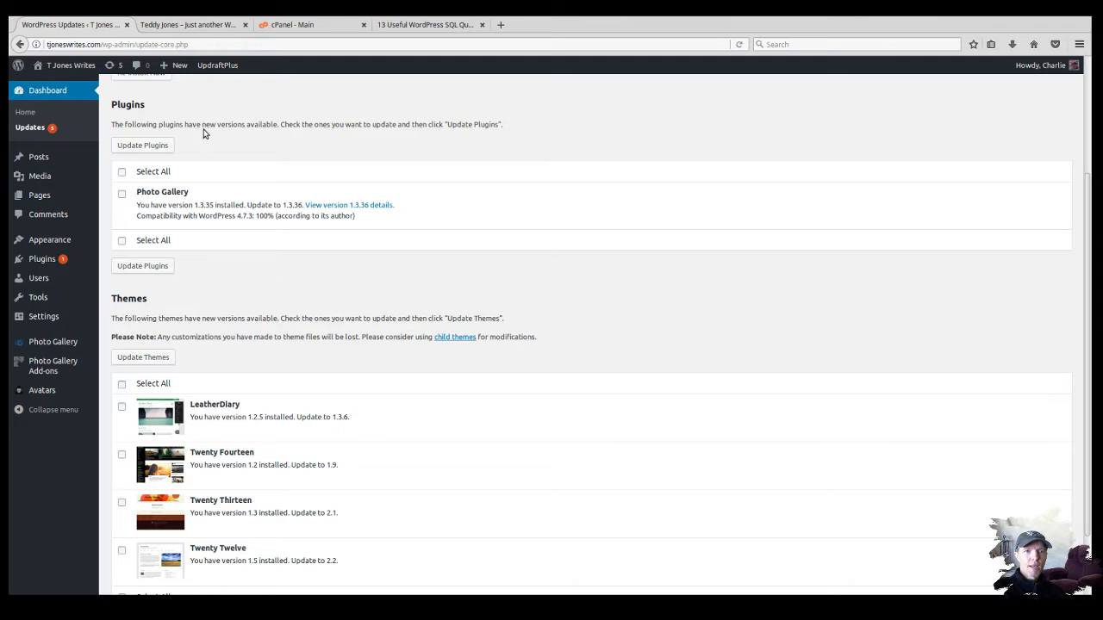
click(193, 26)
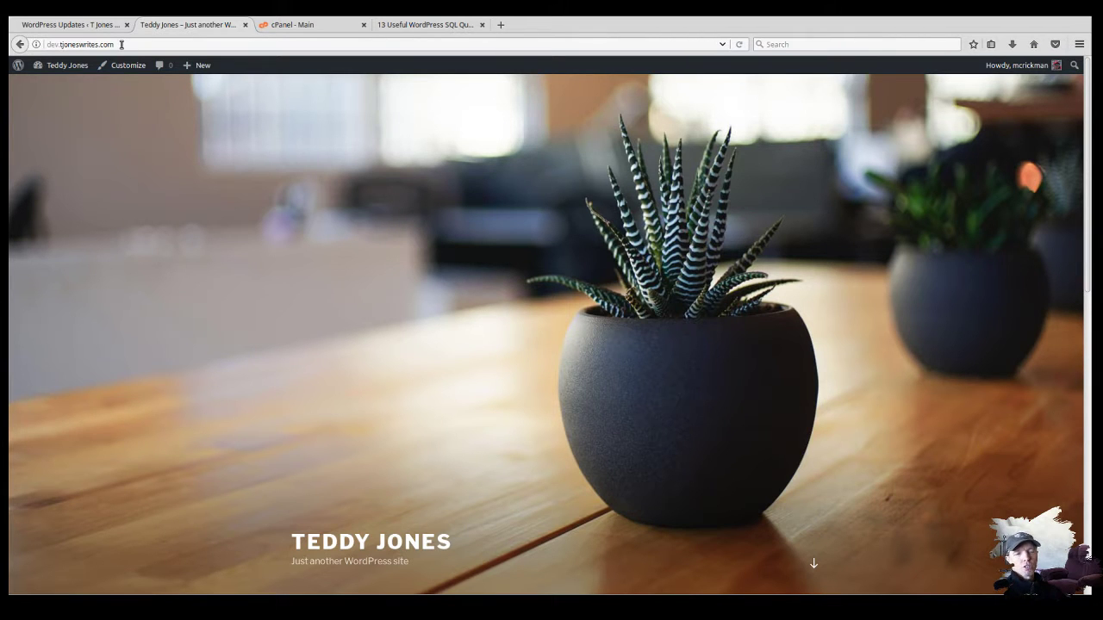
click(70, 24)
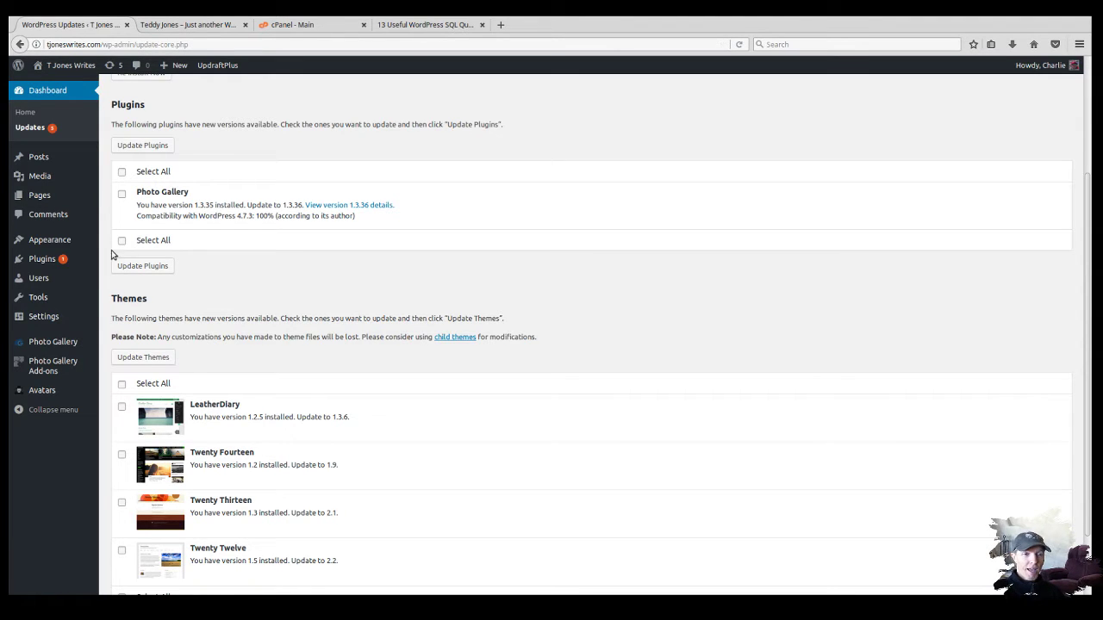
Go from the live site's installed plugins to adding new ones and search the plugin directory for "backup"
click(41, 262)
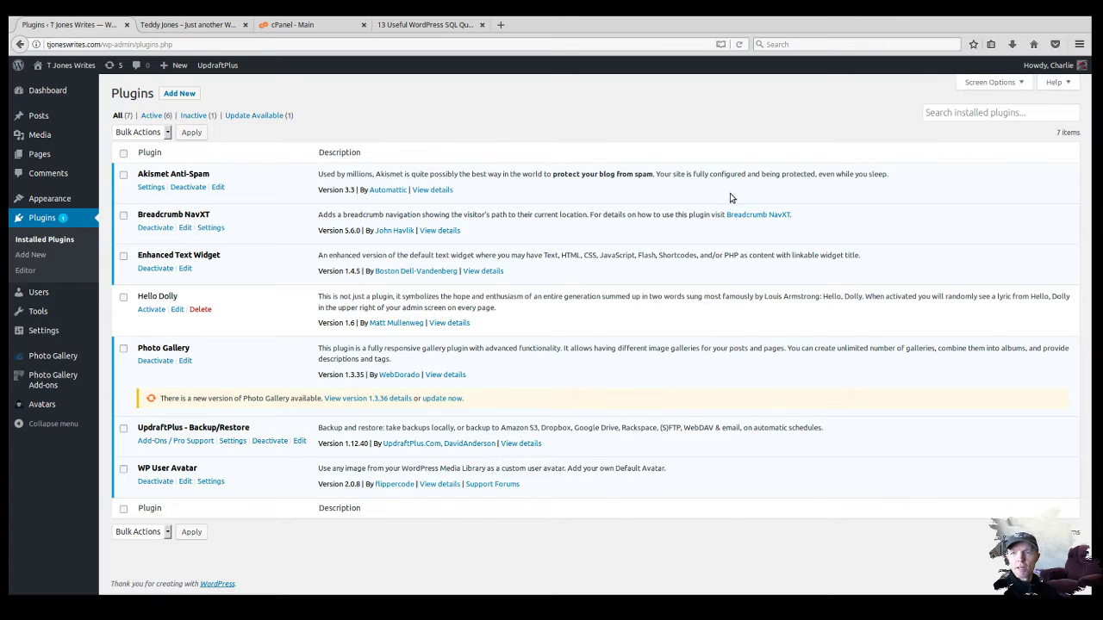
click(187, 96)
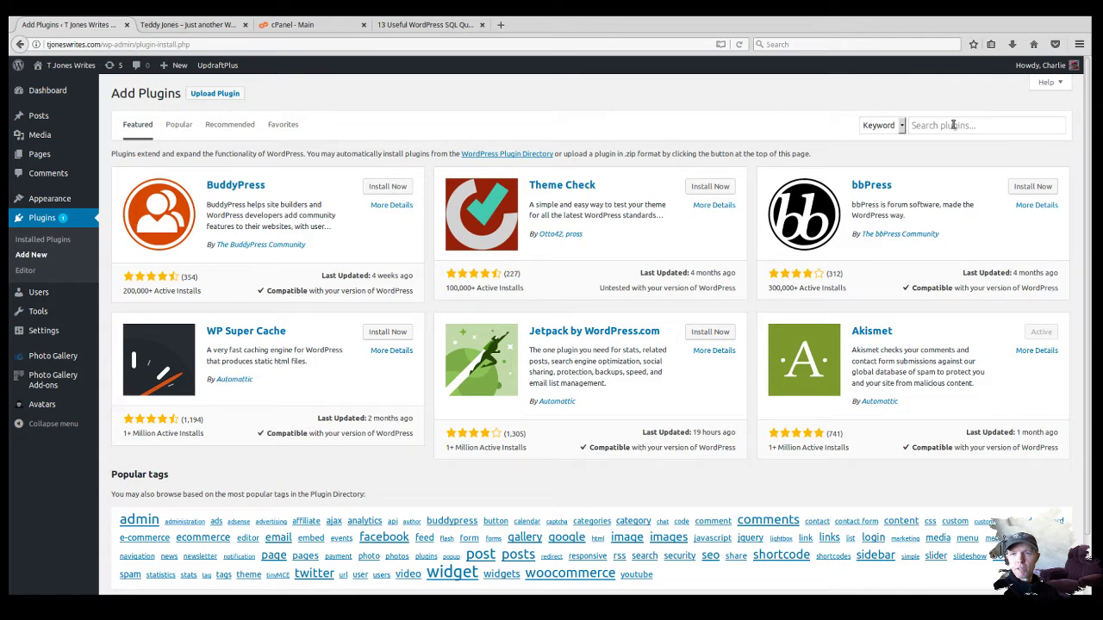
click(953, 125)
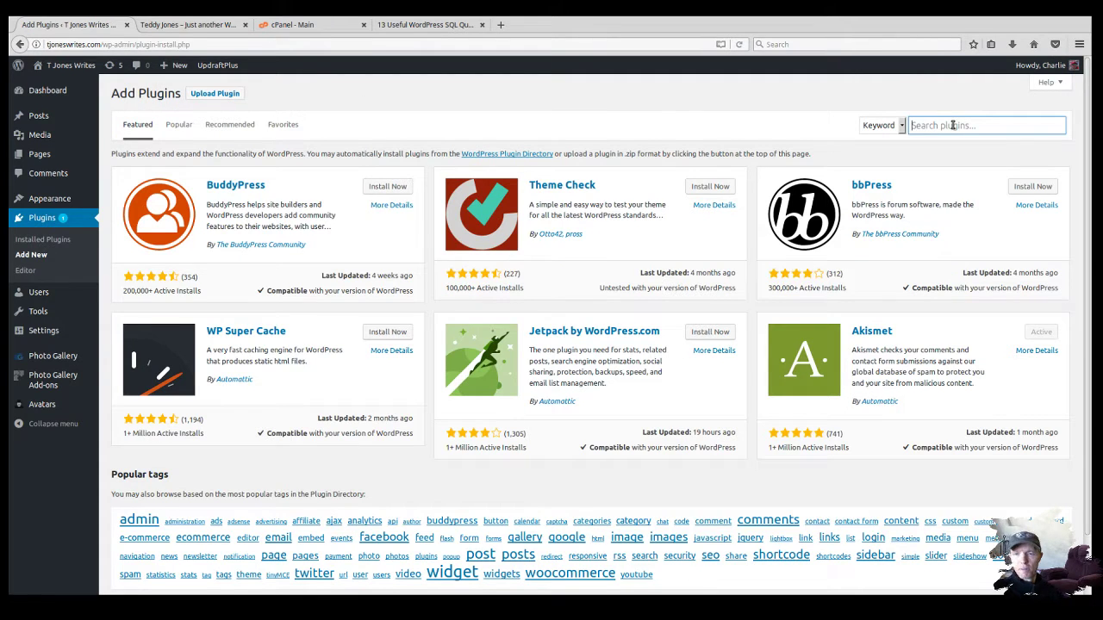
text(bac)
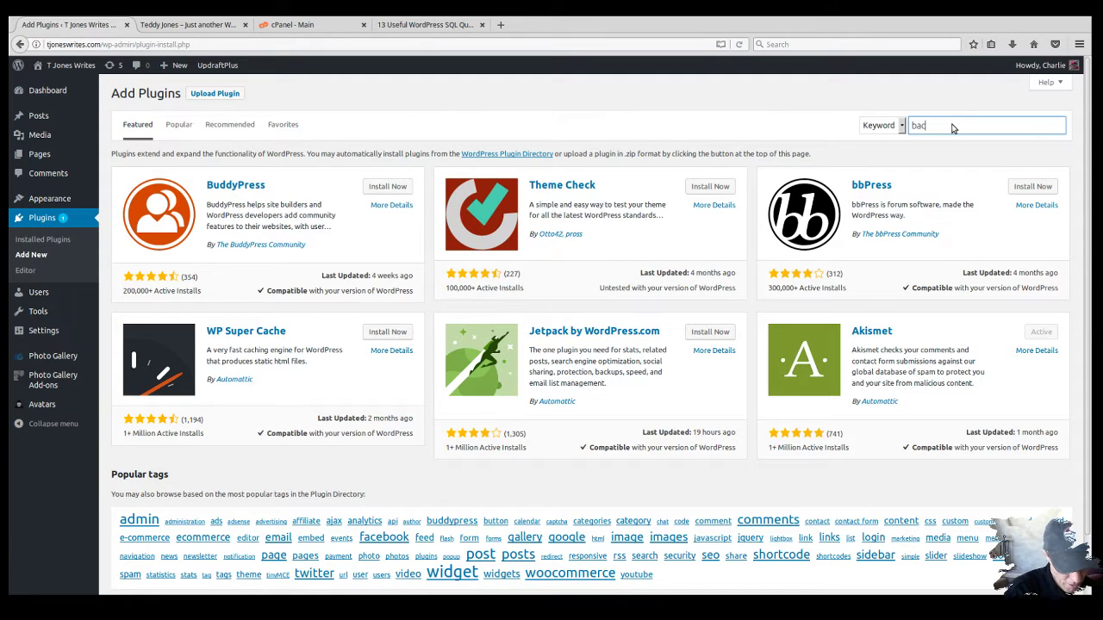
text(kup)
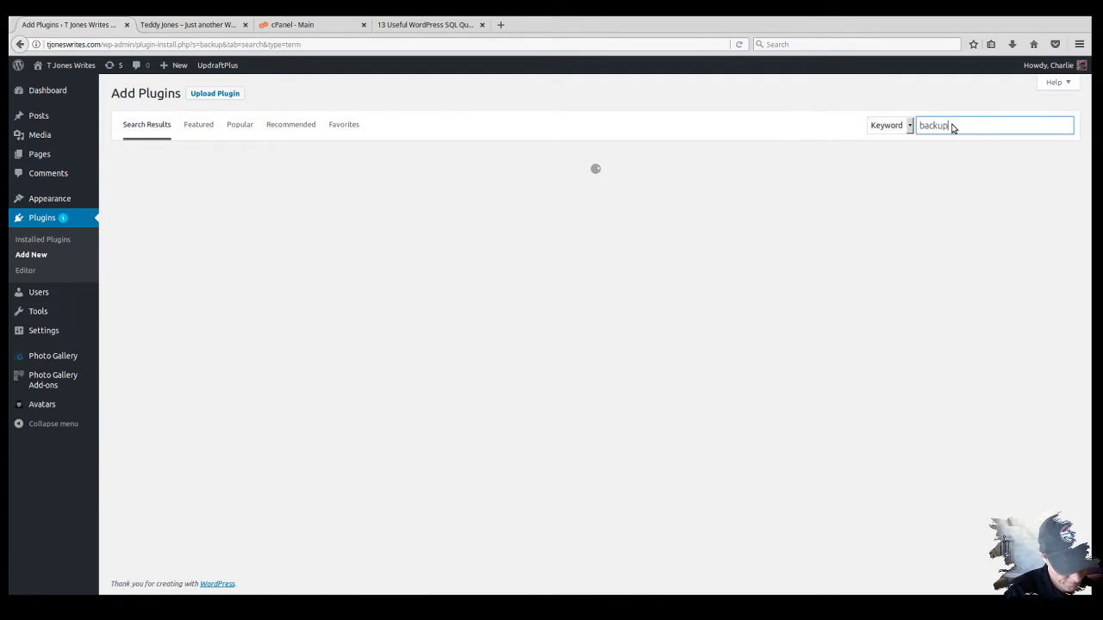
text(s)
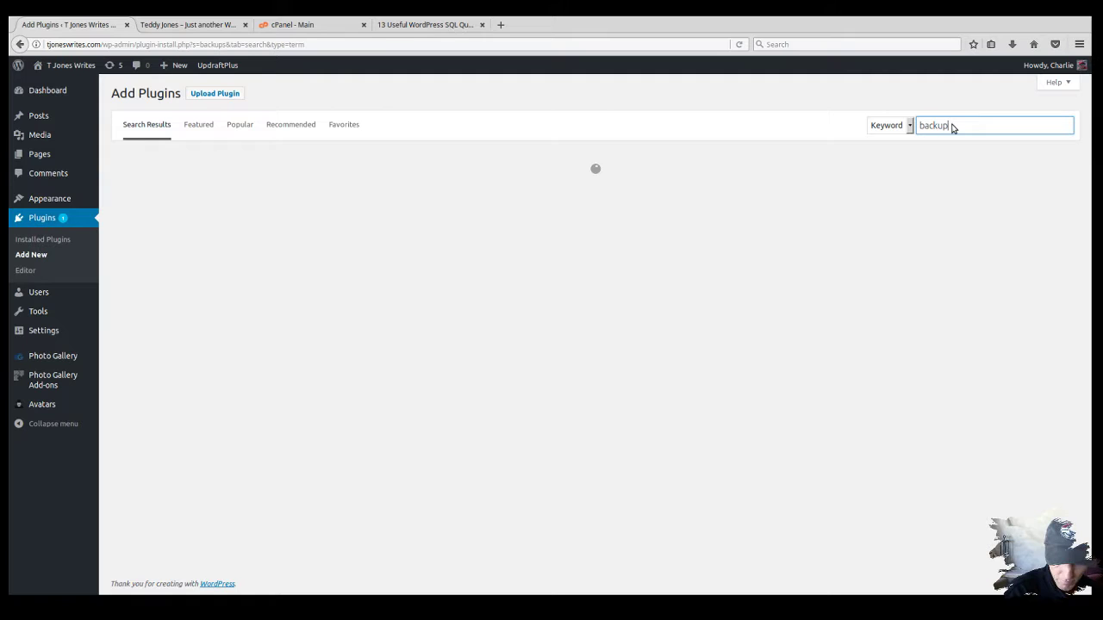
key(BackSpace)
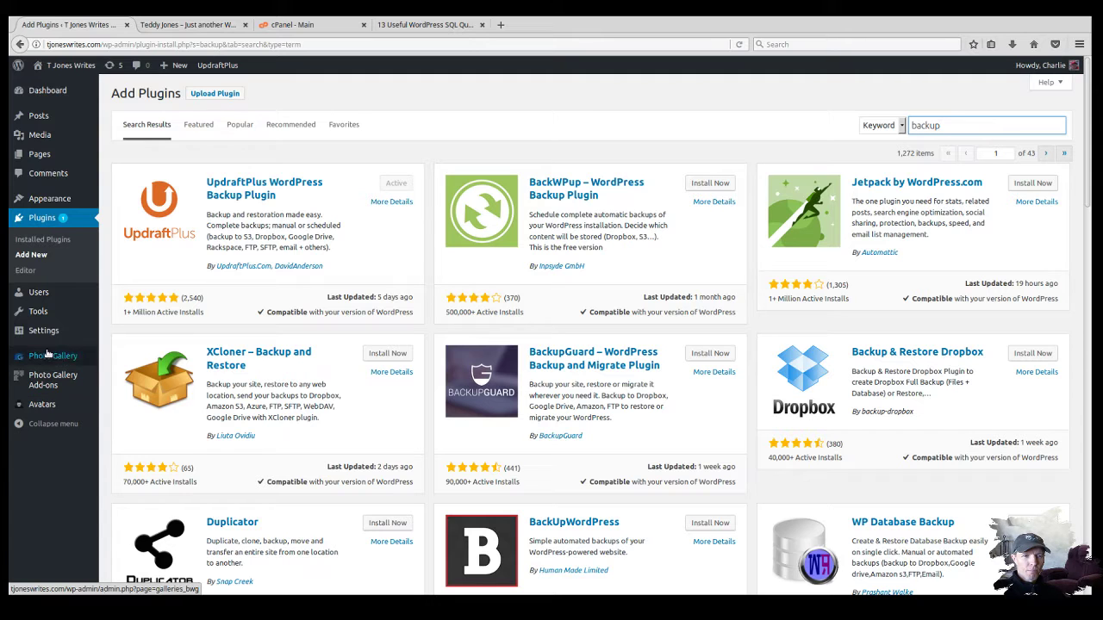
Review the live site's UpdraftPlus backup schedule and remote storage options, and view its existing backups
mouse_move(43, 328)
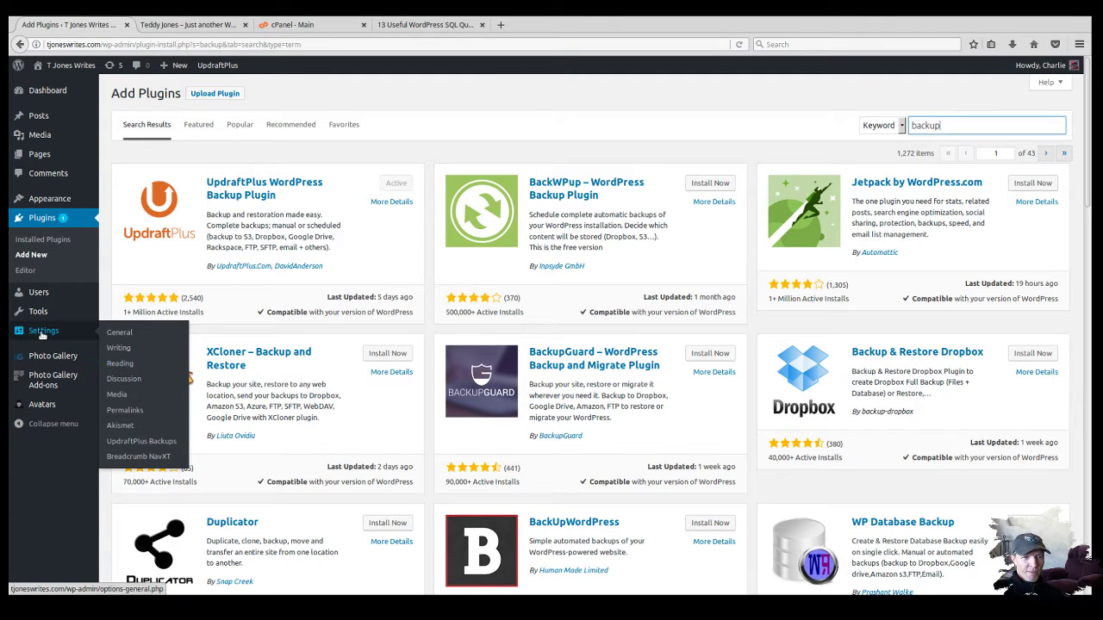
click(137, 445)
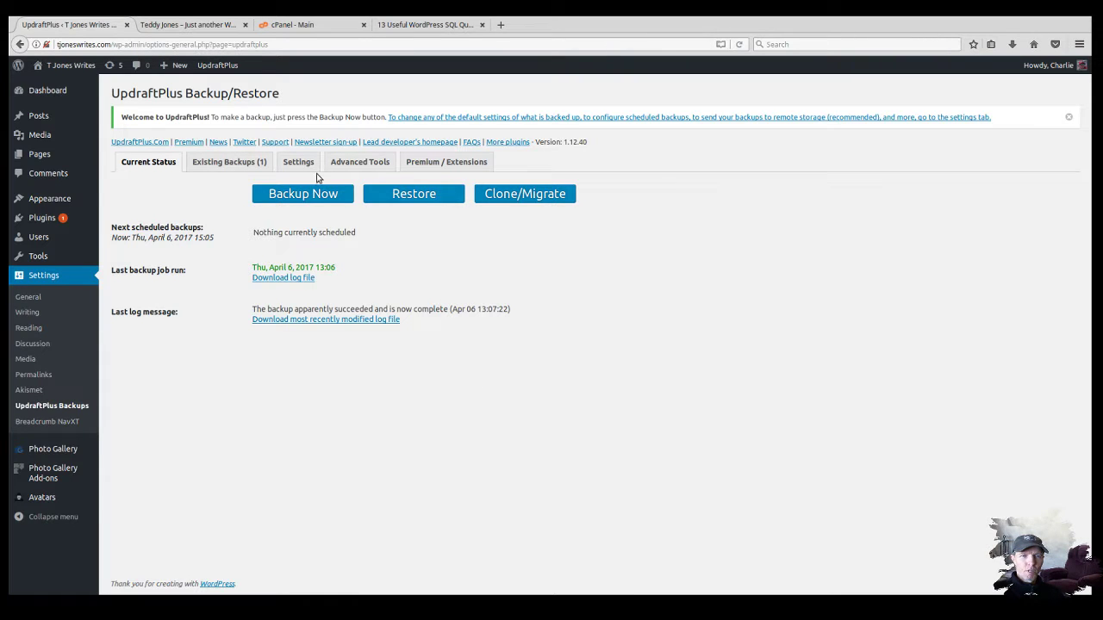
click(296, 162)
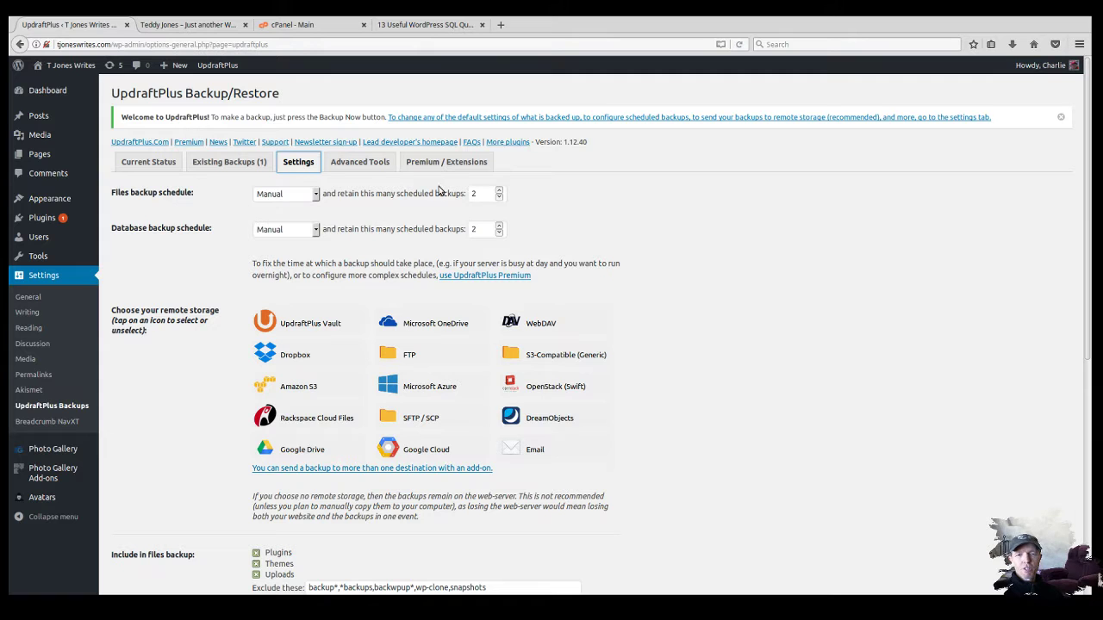
click(317, 195)
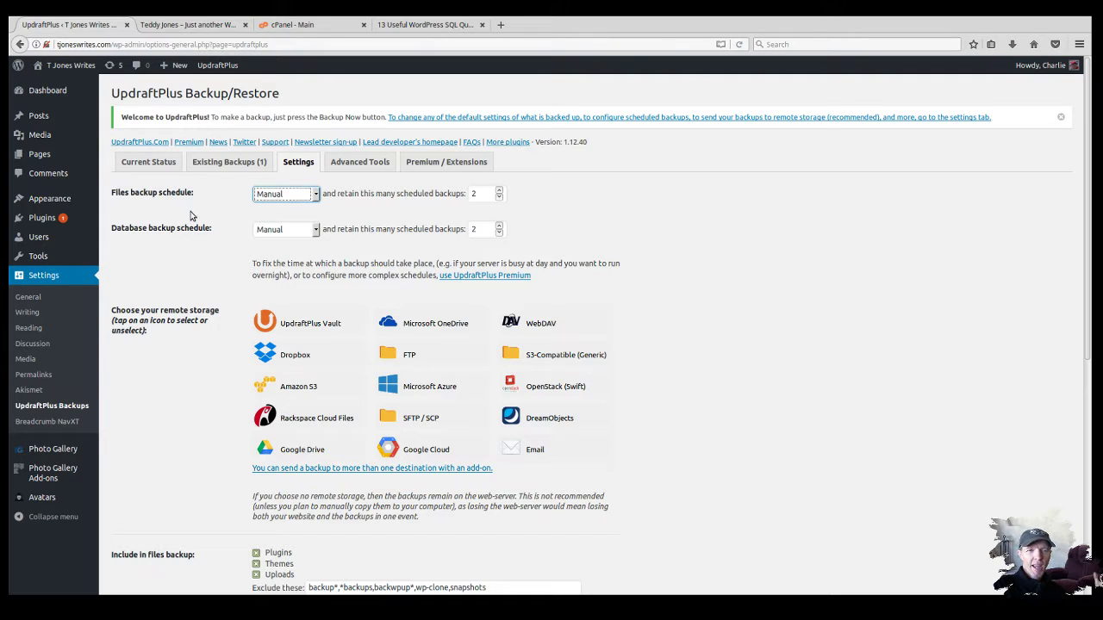
click(316, 233)
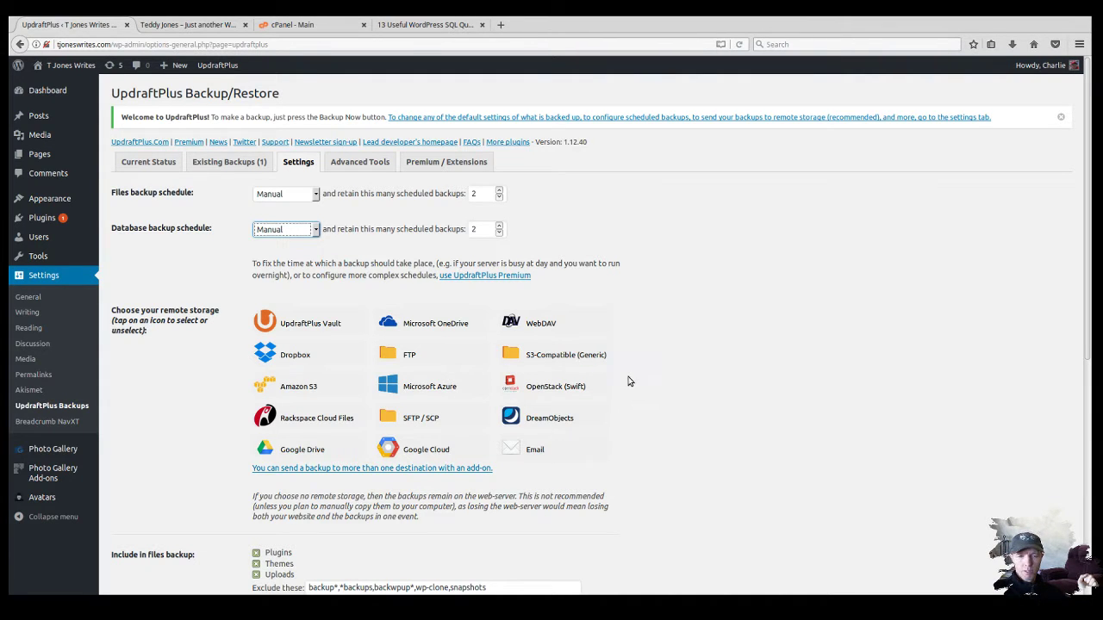
scroll(599, 401, down, 1)
scroll(598, 401, down, 1)
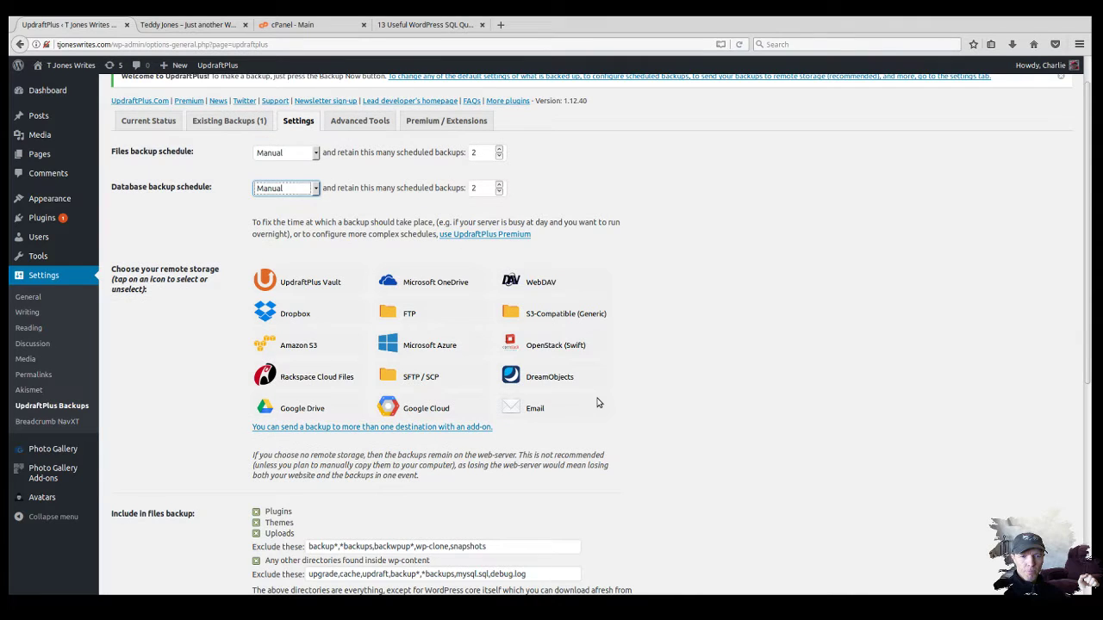
scroll(599, 401, up, 1)
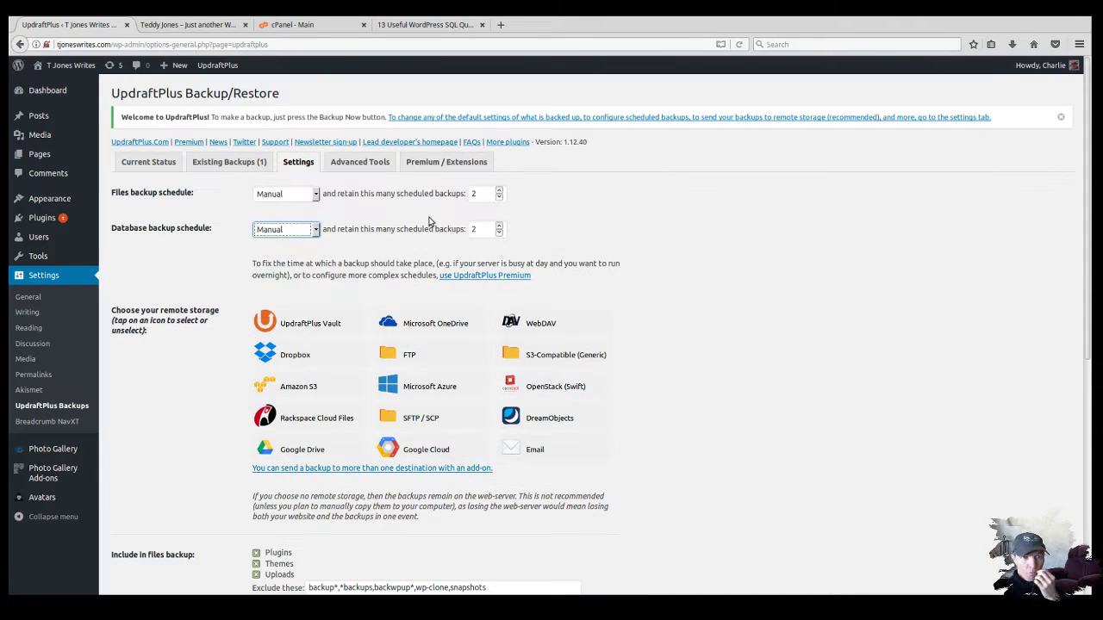
click(241, 165)
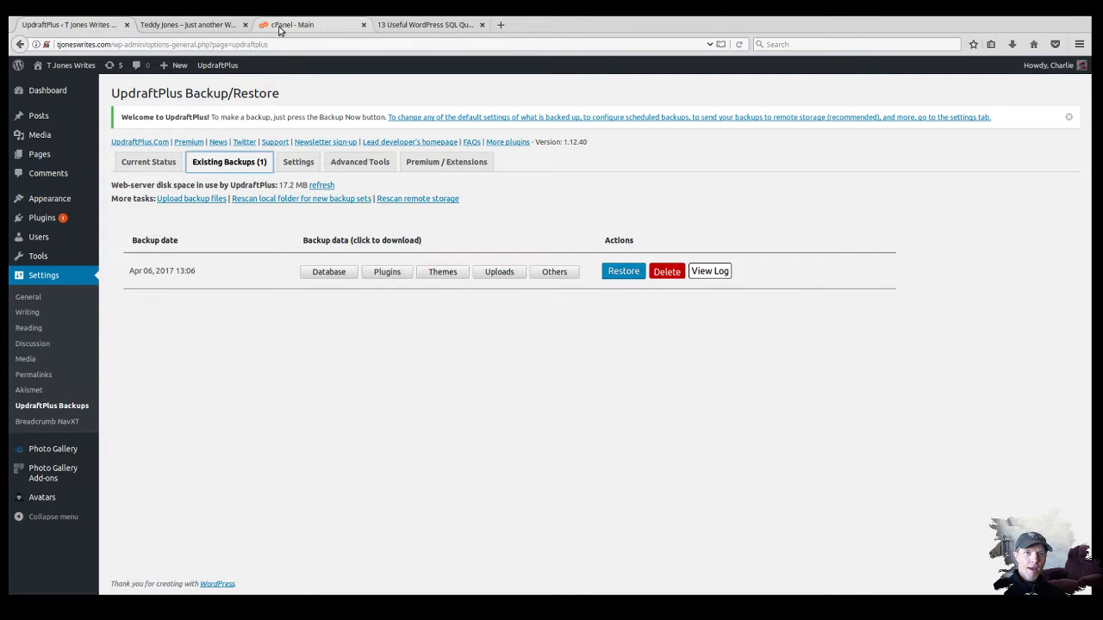
Switch to the dev site and look over its front page, including the posts and sidebar
click(201, 25)
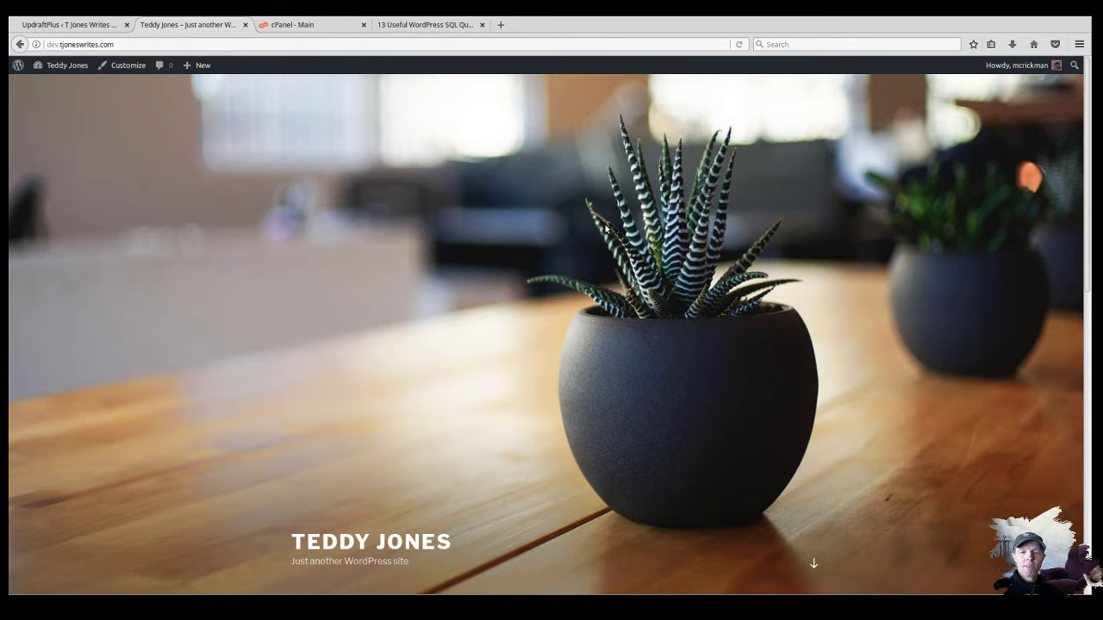
scroll(603, 226, down, 3)
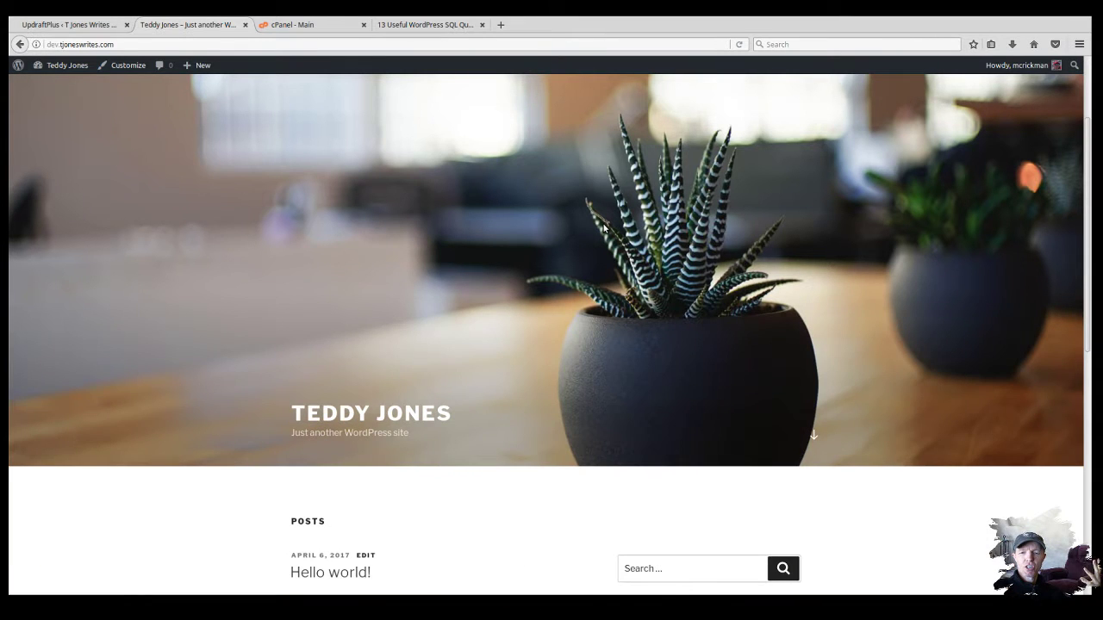
scroll(603, 227, down, 5)
scroll(600, 225, up, 3)
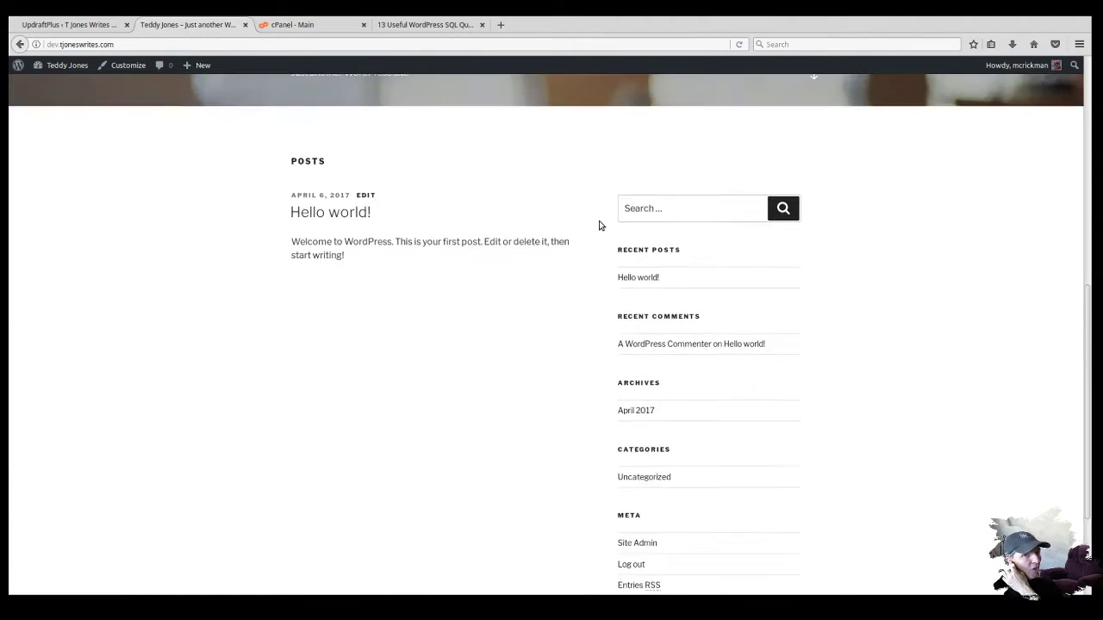
scroll(601, 226, up, 3)
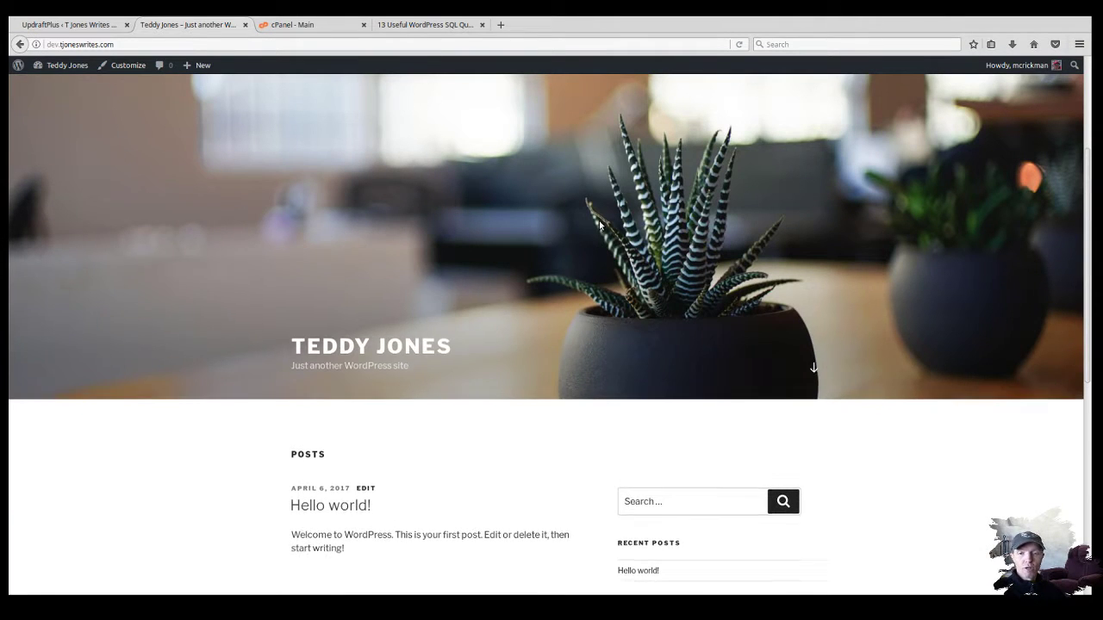
scroll(601, 226, up, 3)
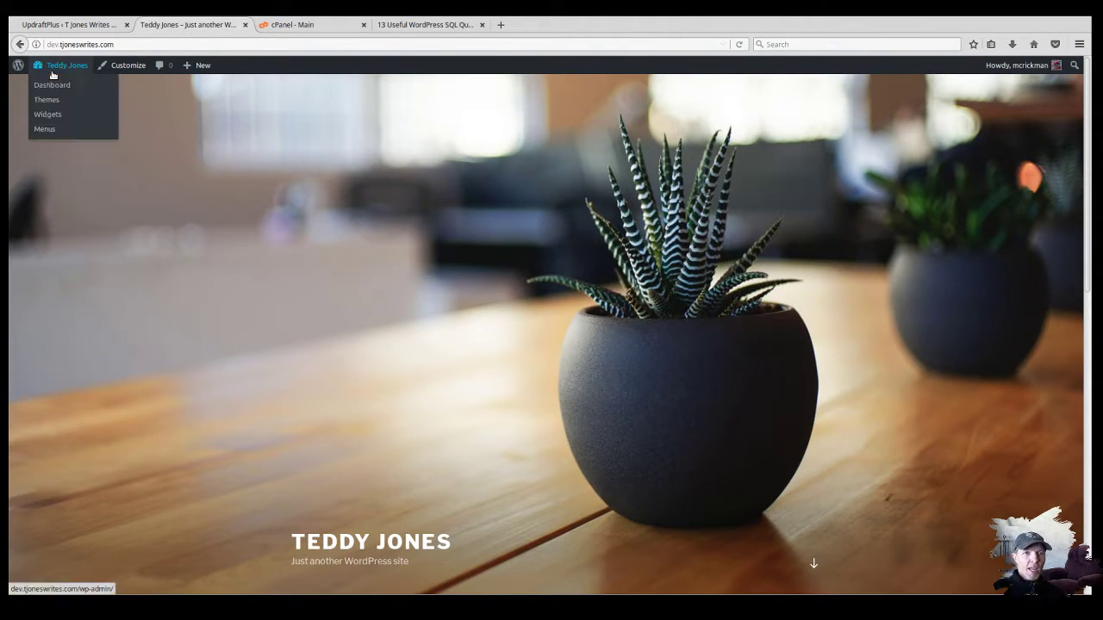
Open the dev site's dashboard and view its installed plugins
click(54, 84)
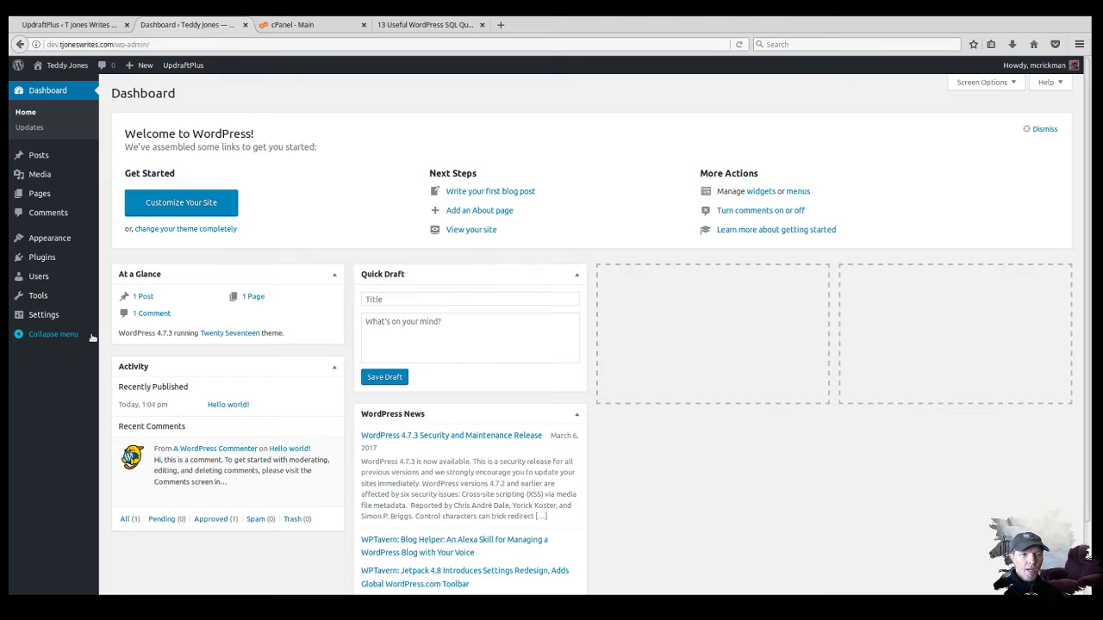
mouse_move(53, 260)
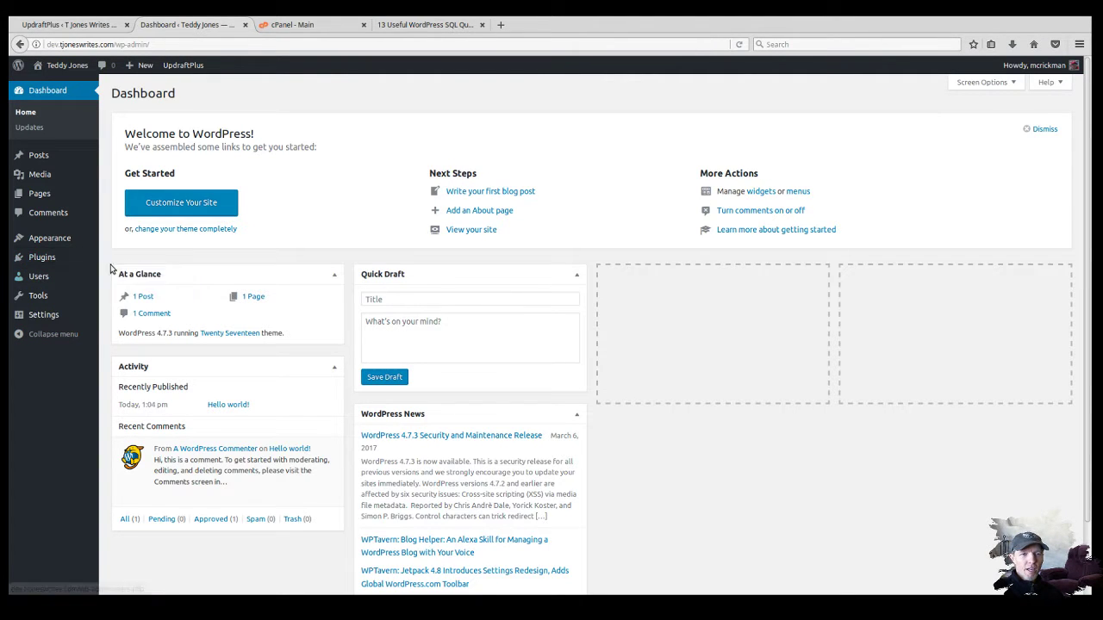
click(123, 260)
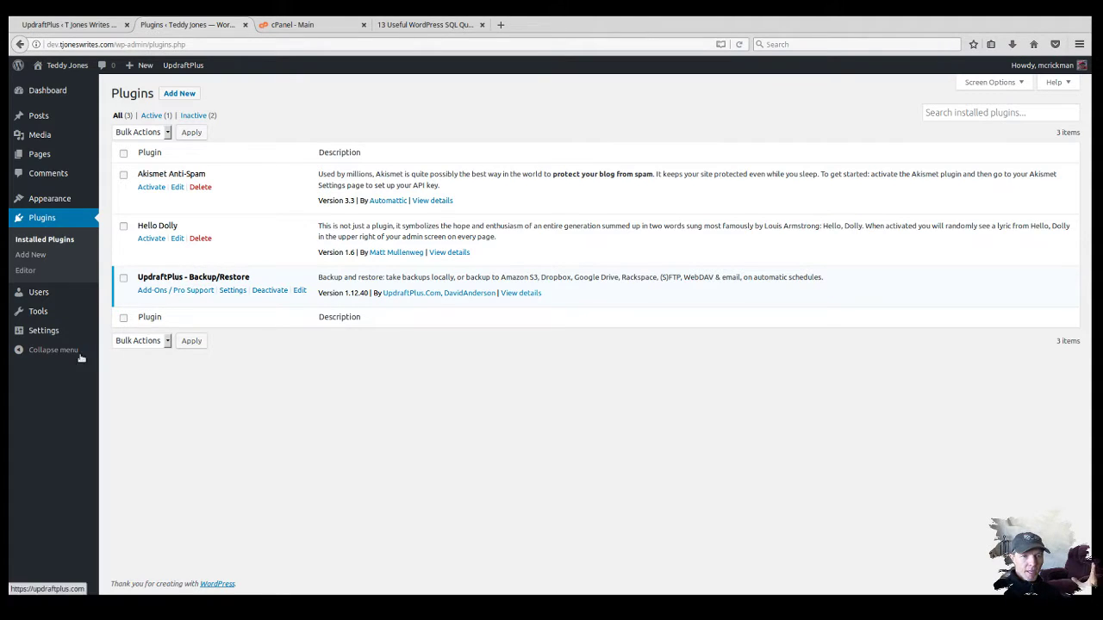
Open UpdraftPlus Backups on the dev site and show its existing backups
mouse_move(52, 332)
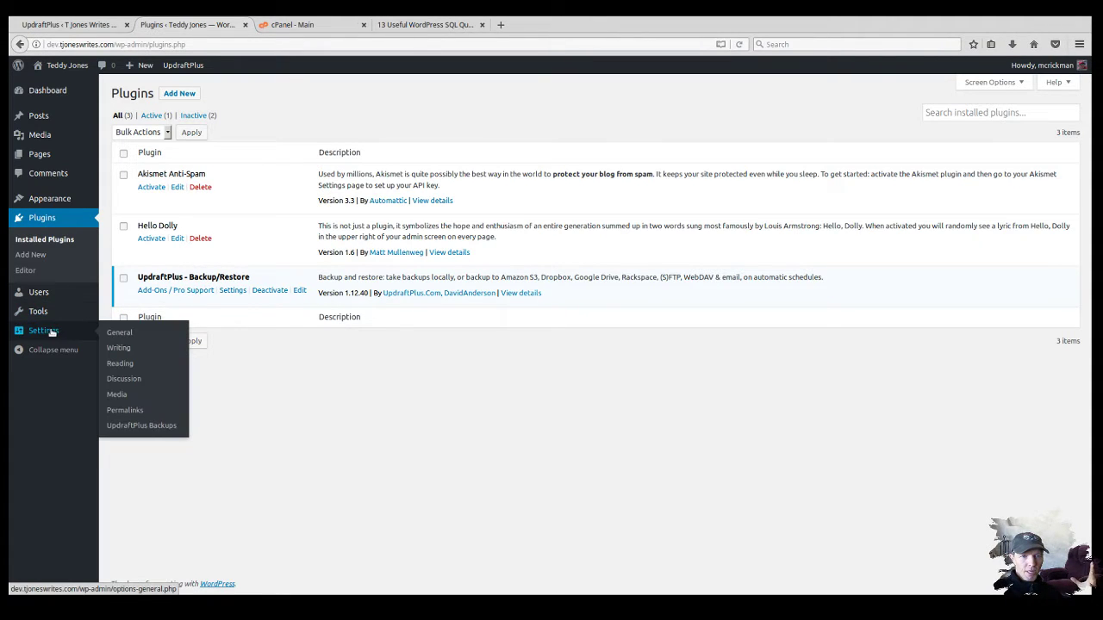
click(140, 428)
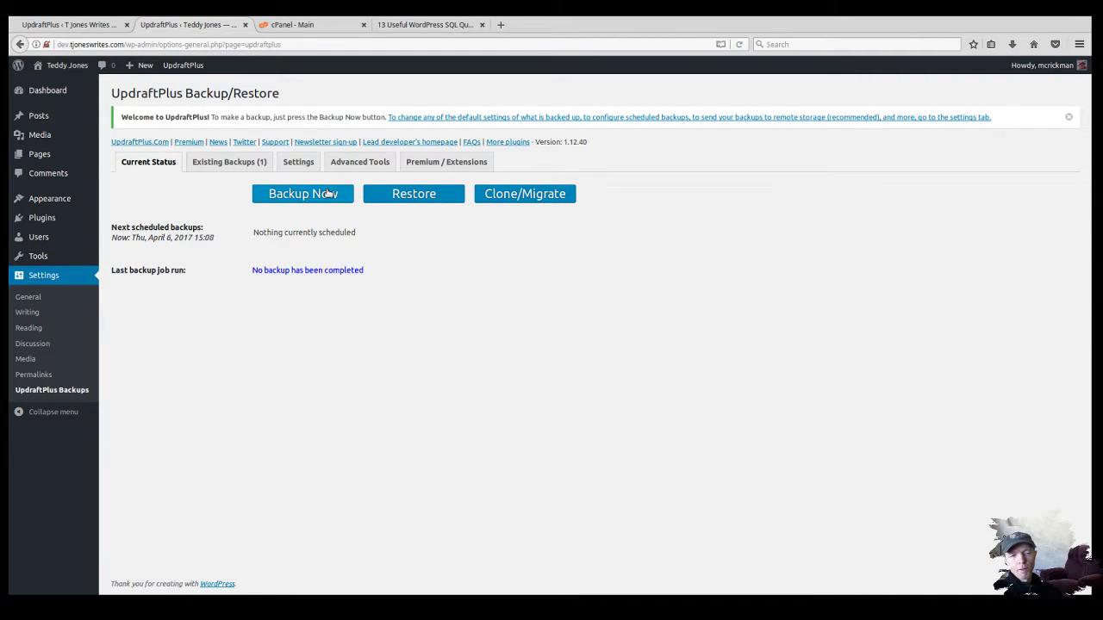
click(247, 162)
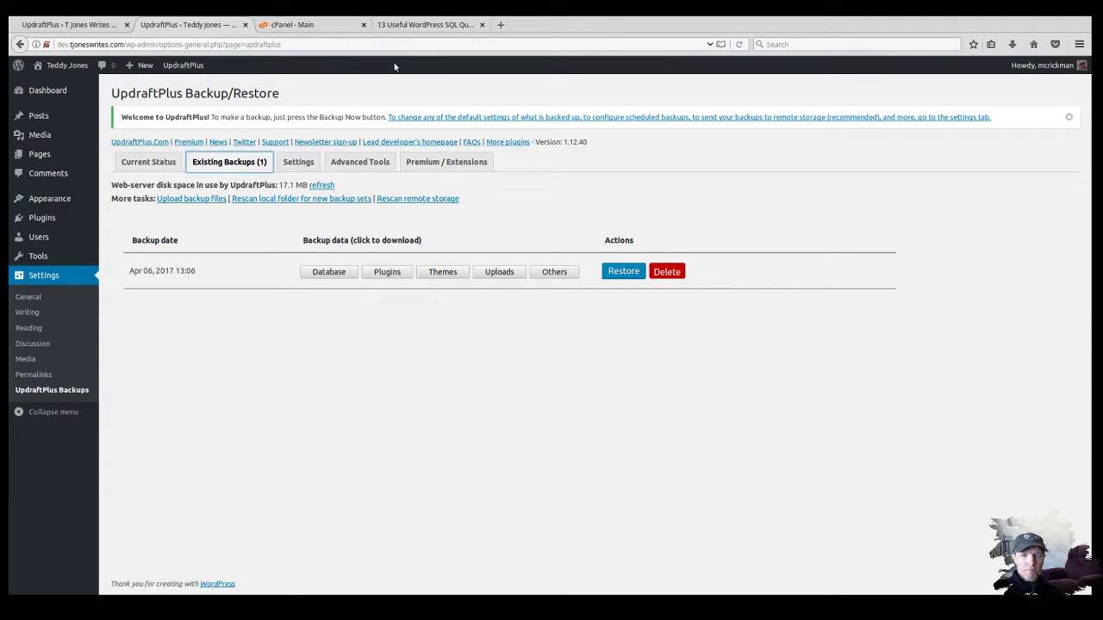
View the live site's home page for comparison and return to the dev site's existing backups
click(73, 25)
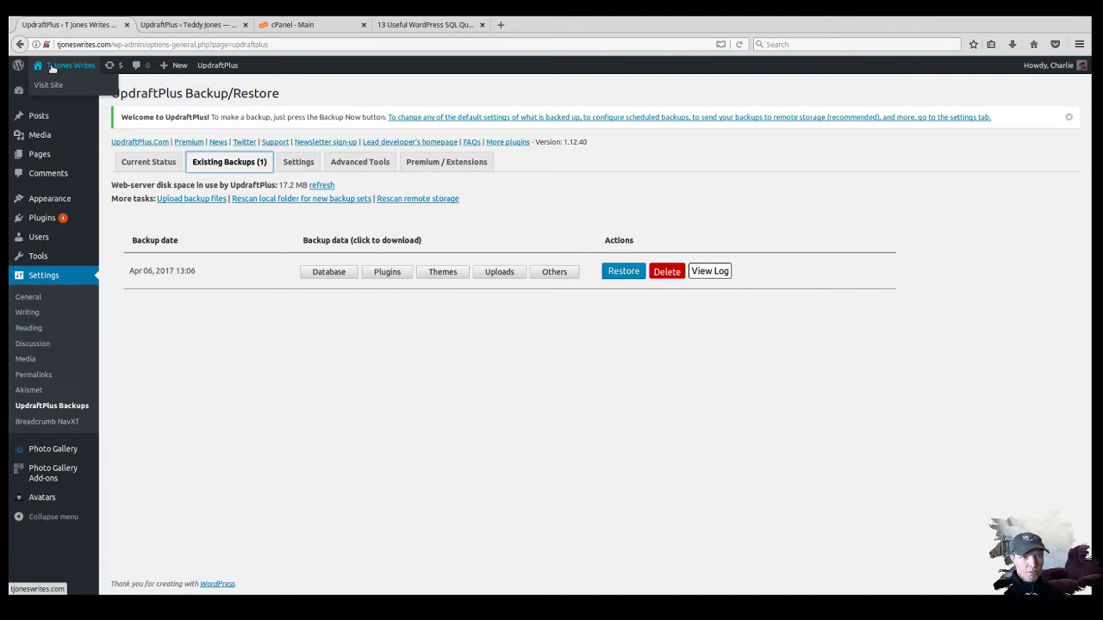
click(52, 66)
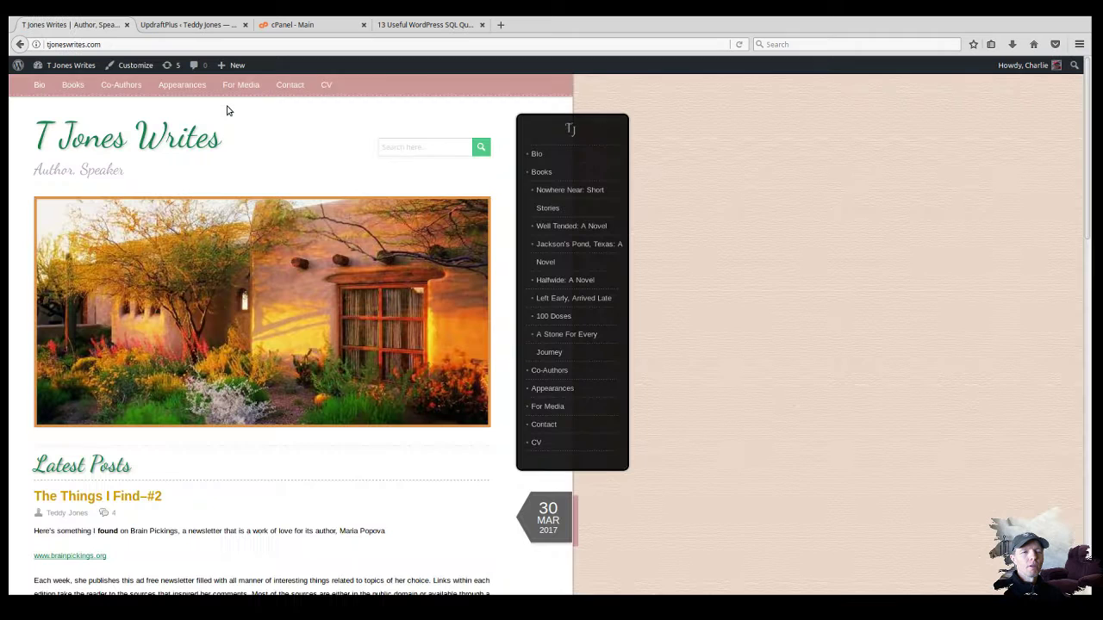
key(ctrl+Tab)
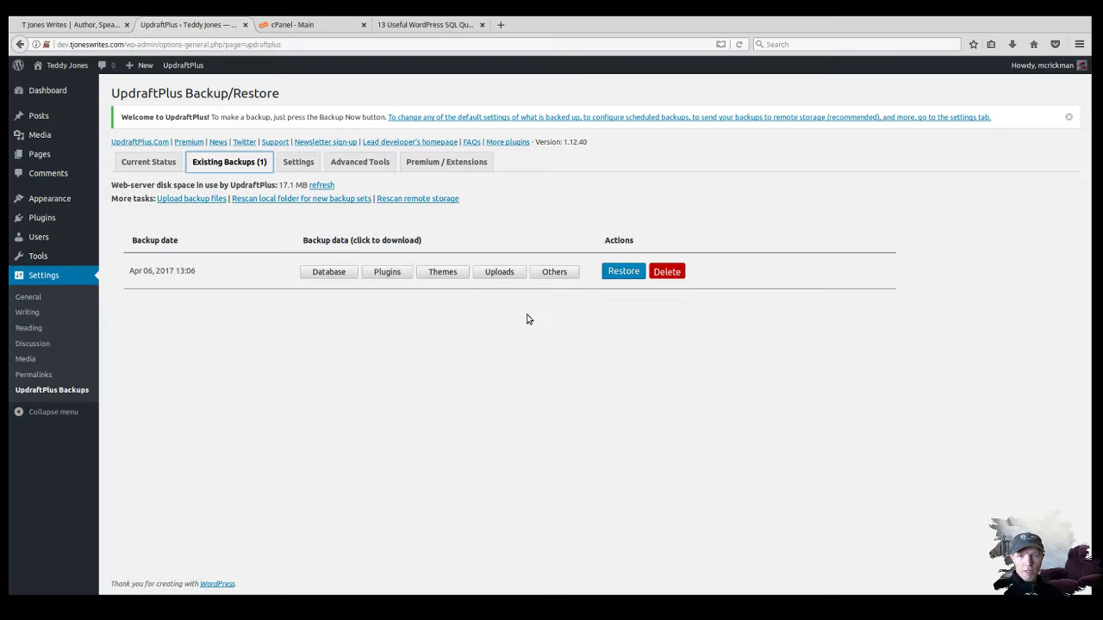
Open the restore options for the Apr 06, 2017 13:06 backup and select Plugins, Themes, Uploads, Others and Database
click(624, 272)
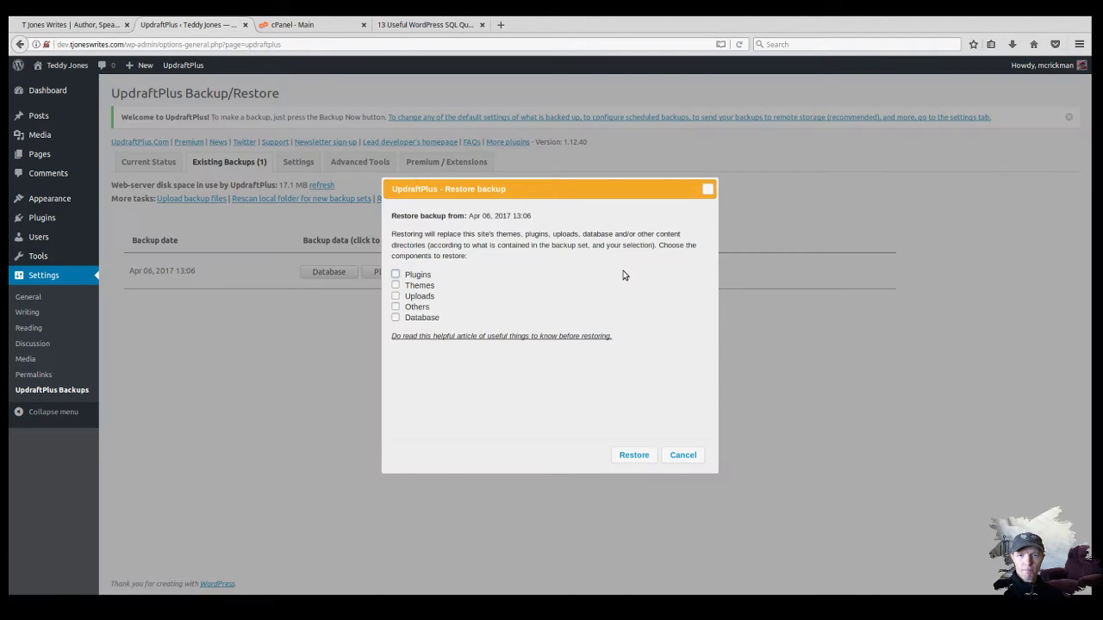
click(395, 274)
click(395, 285)
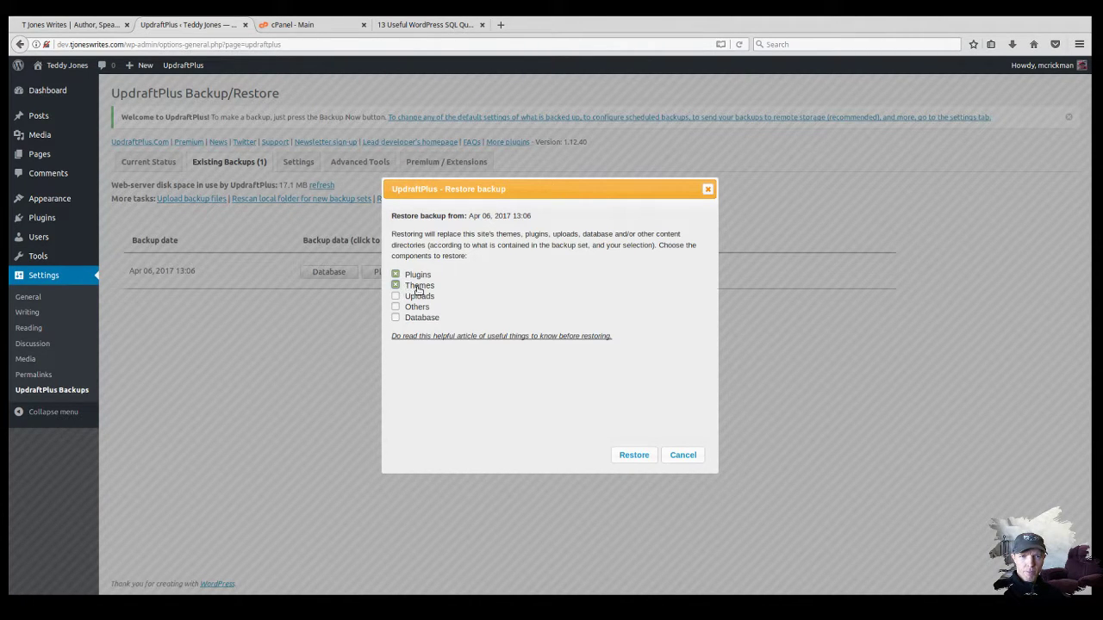
click(396, 296)
click(395, 306)
click(395, 317)
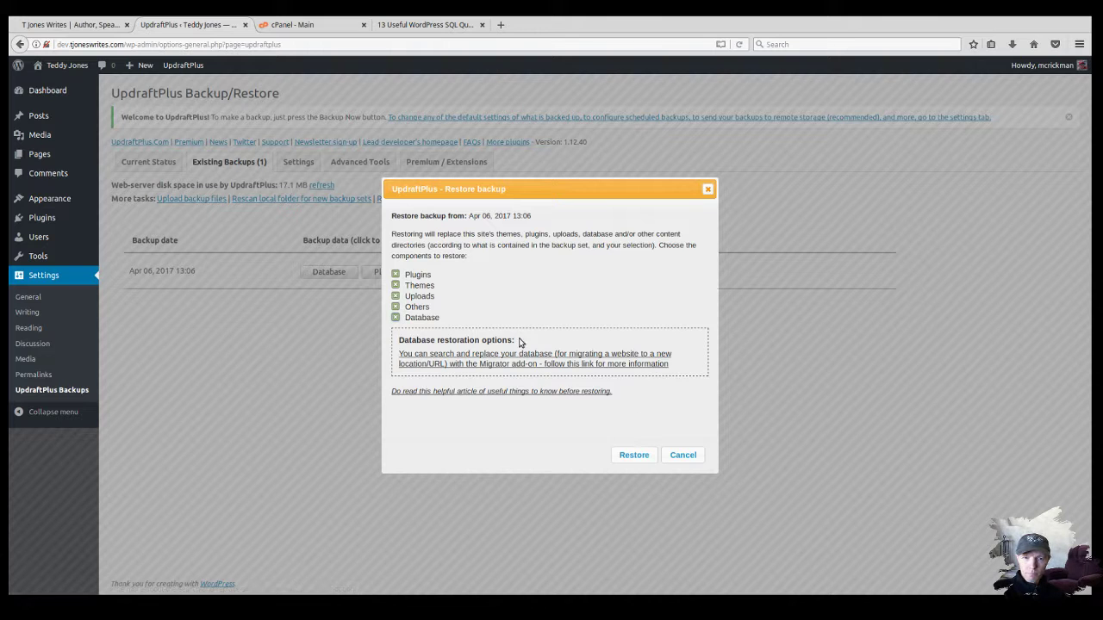
Run the restore of the selected components despite the migration warning and review its progress log to the end
click(633, 455)
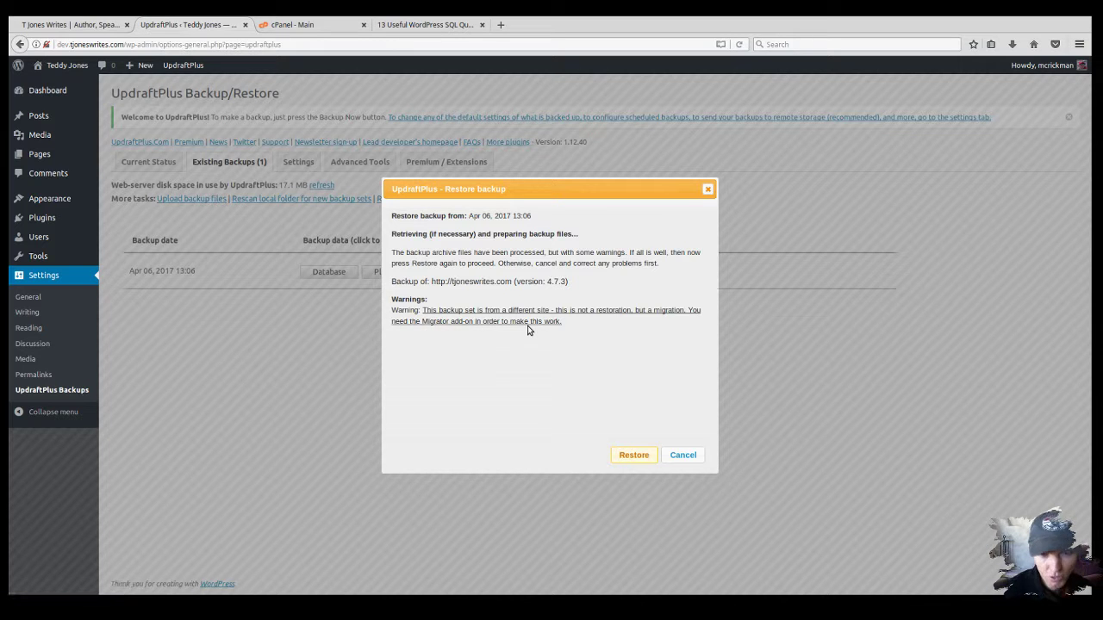
click(638, 460)
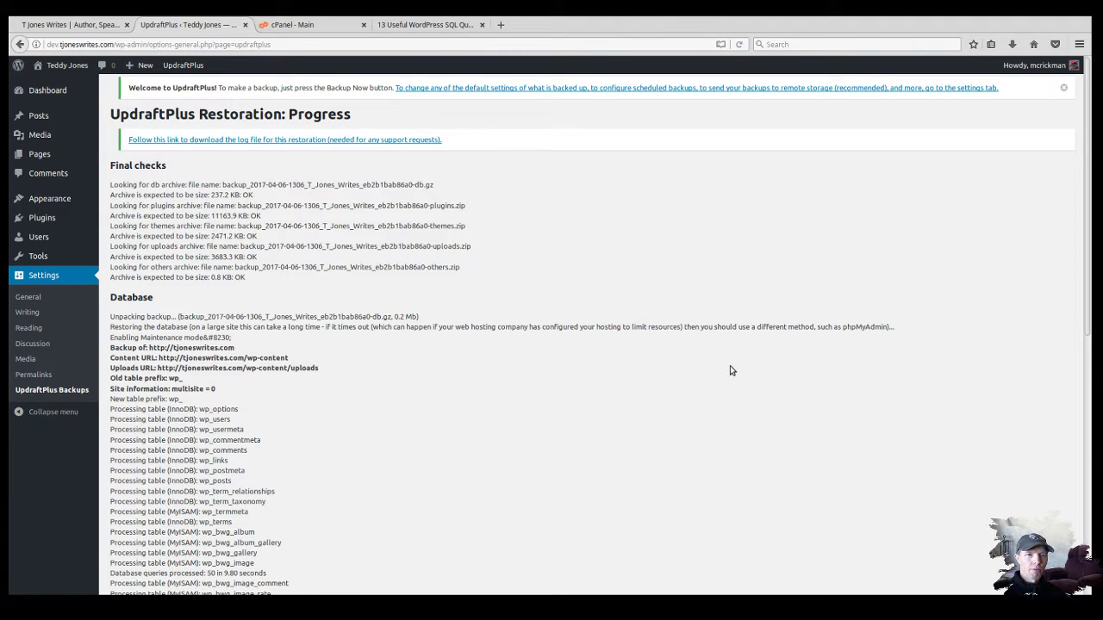
scroll(730, 371, down, 3)
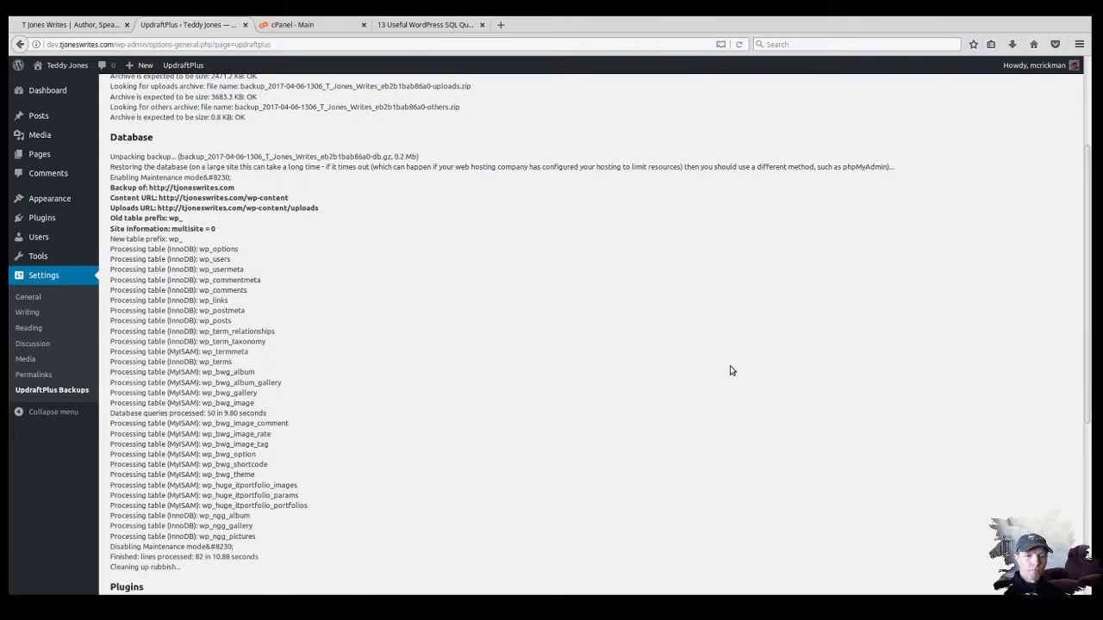
scroll(730, 371, down, 5)
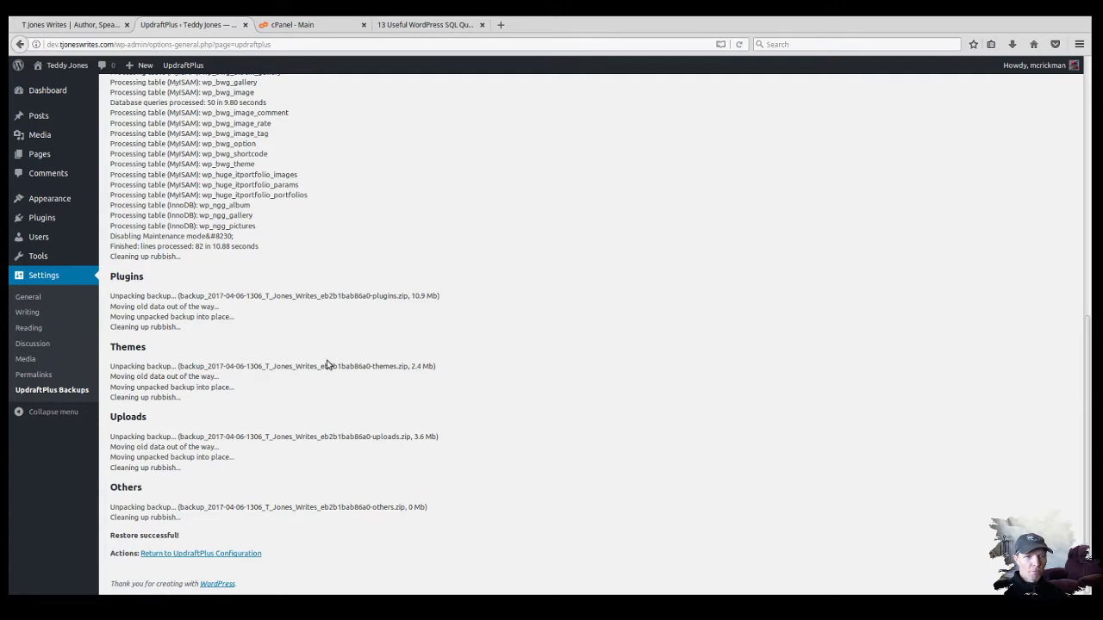
Try to open the dev site's General settings, and load dev.tjoneswrites.com instead to look over its front page
click(36, 299)
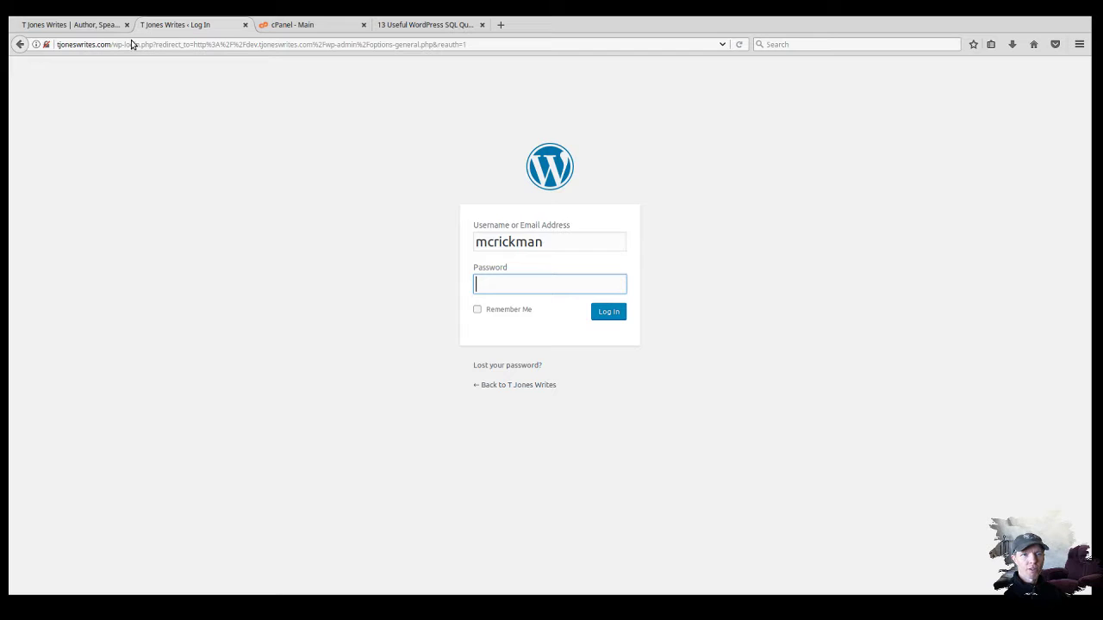
click(58, 45)
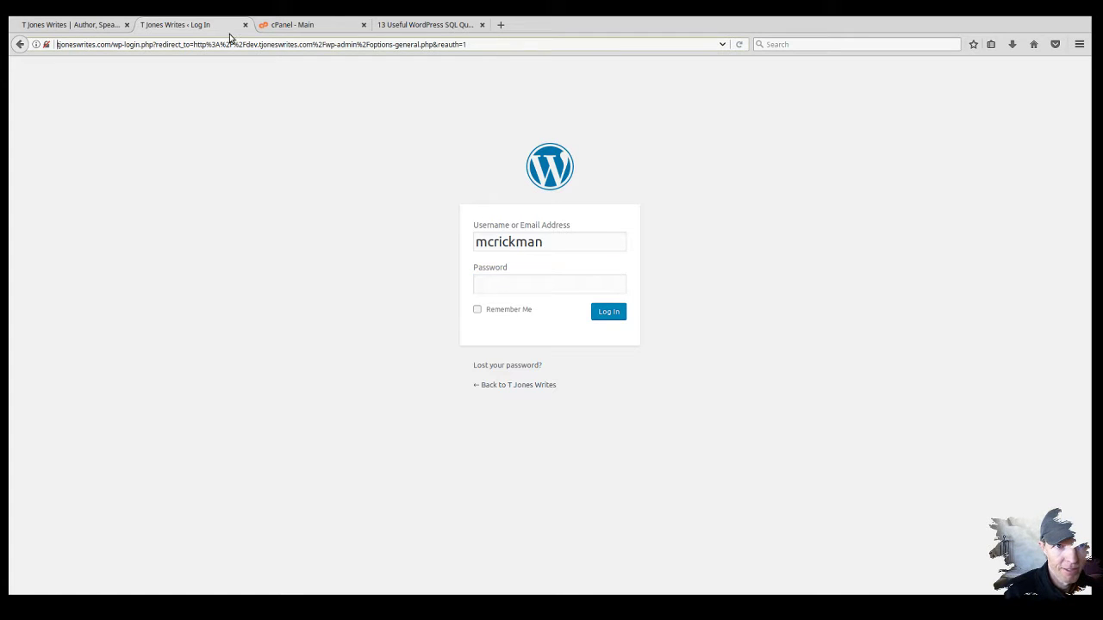
click(480, 44)
drag(475, 45, 54, 45)
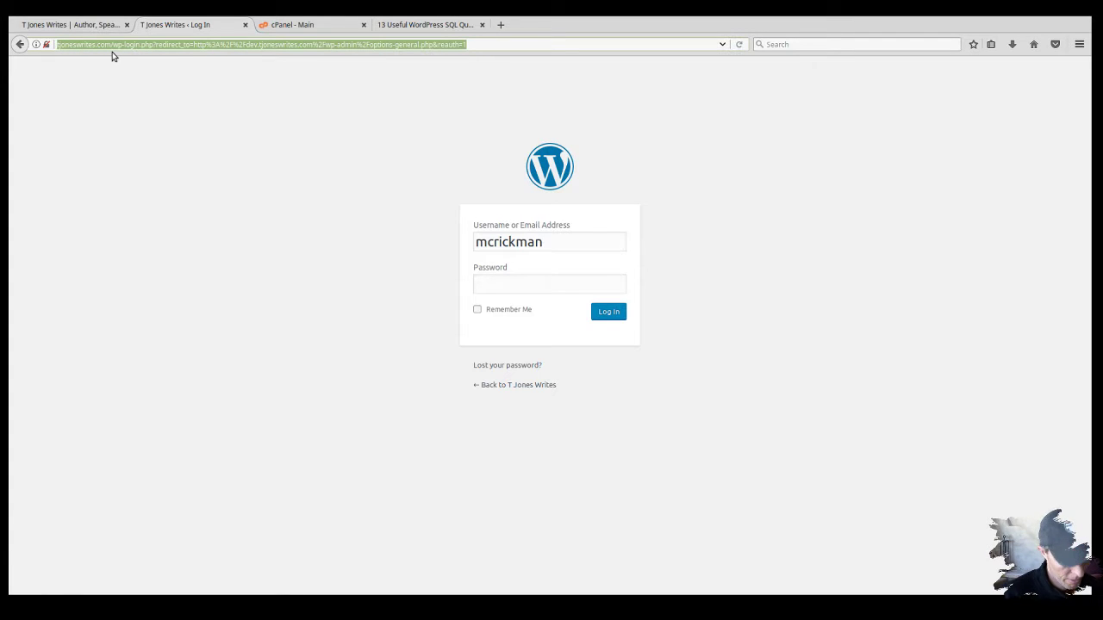
text(dev)
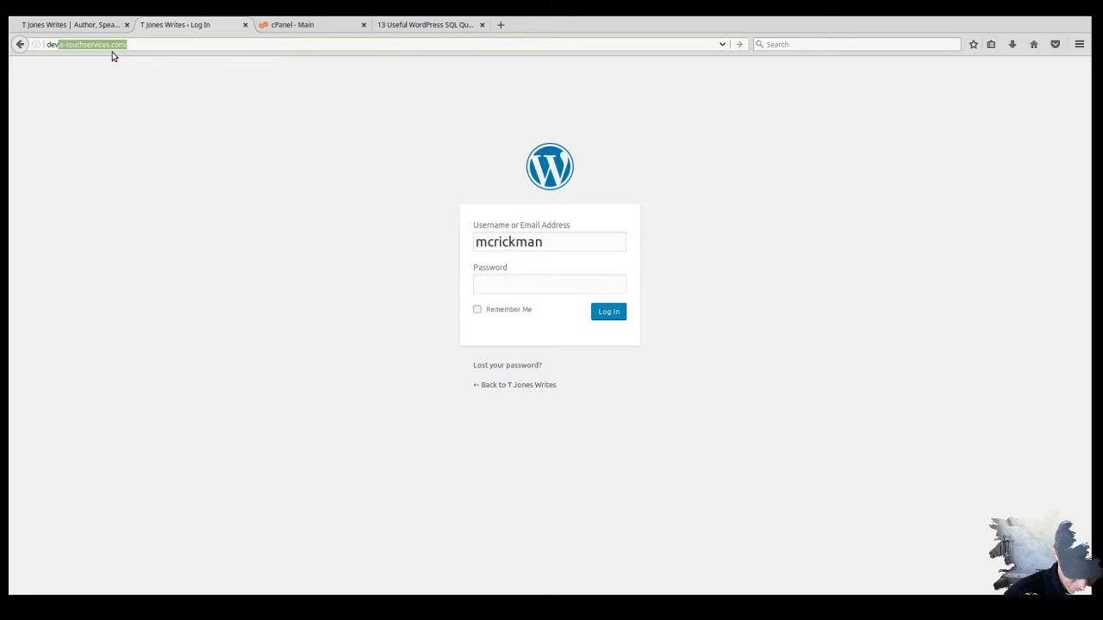
text(.t)
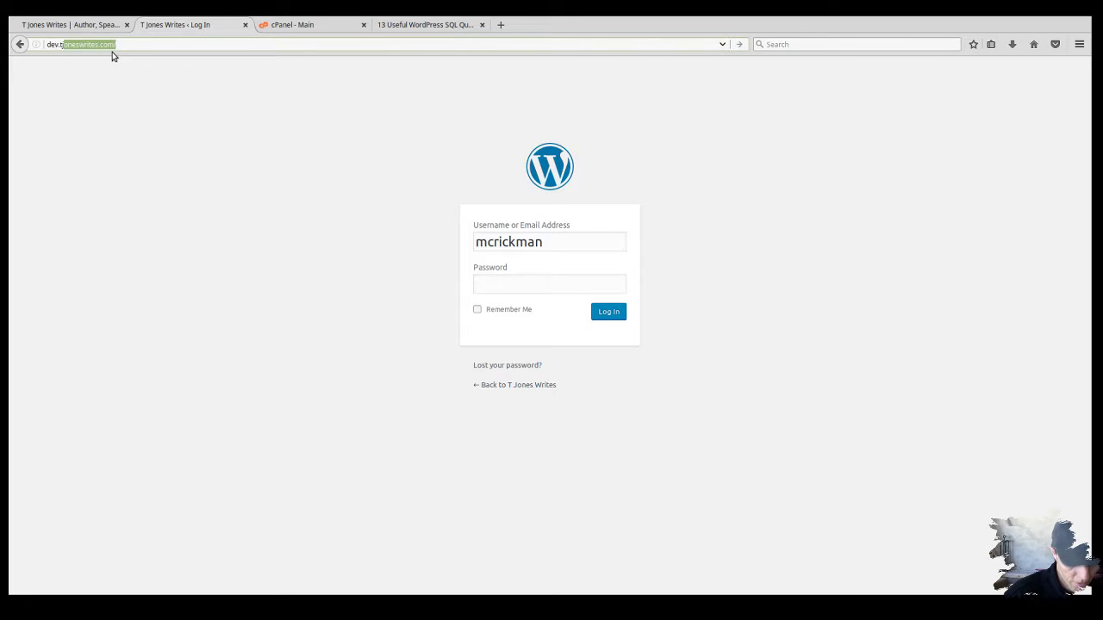
key(Right)
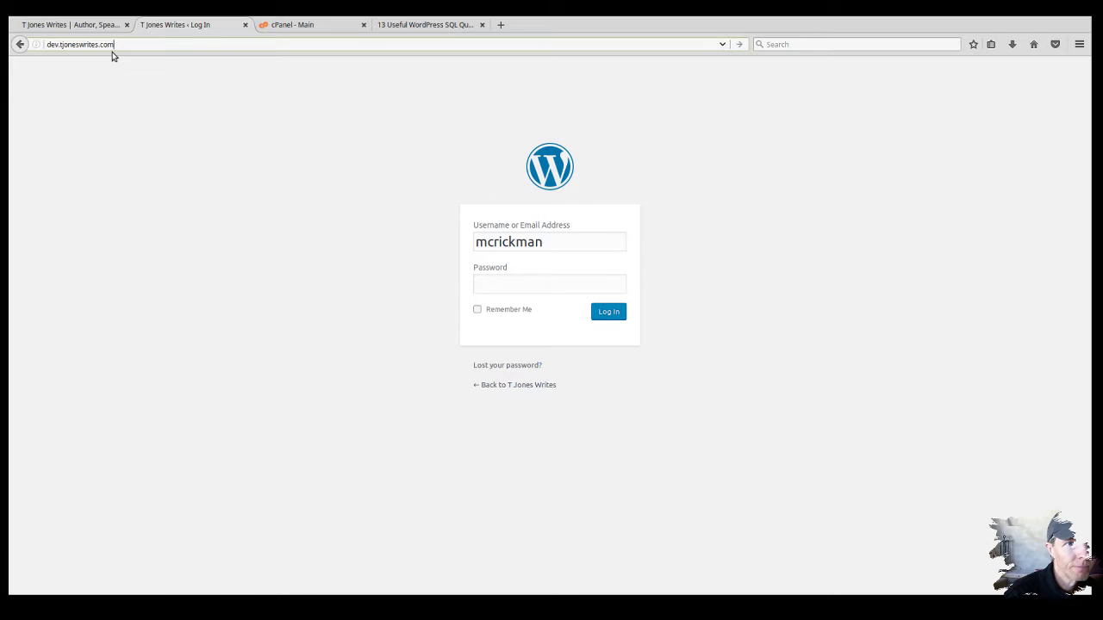
key(Return)
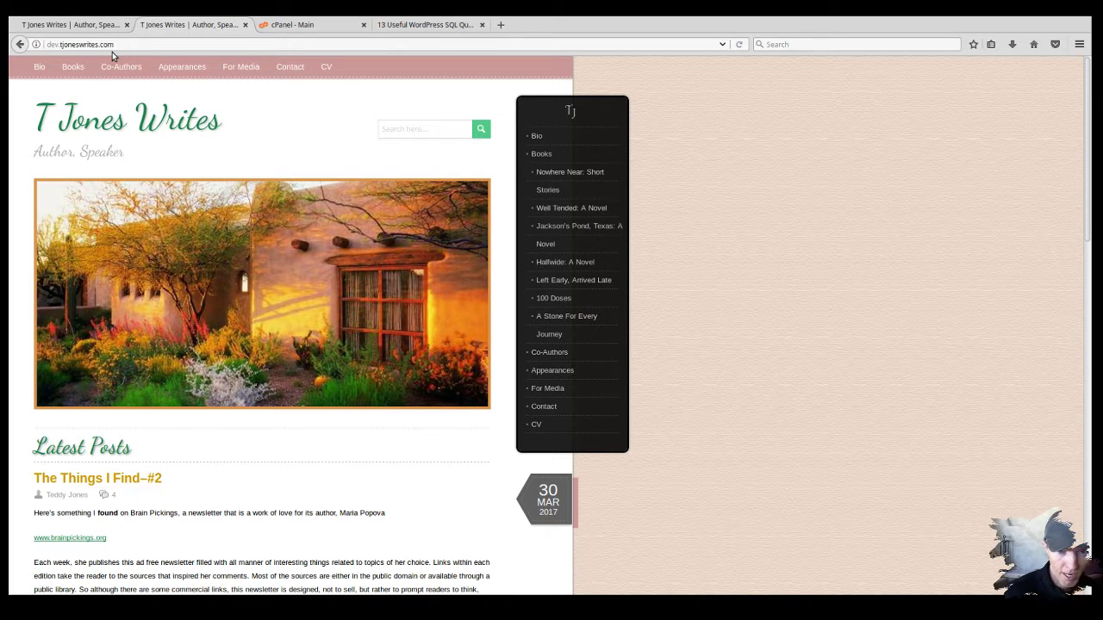
scroll(243, 247, down, 2)
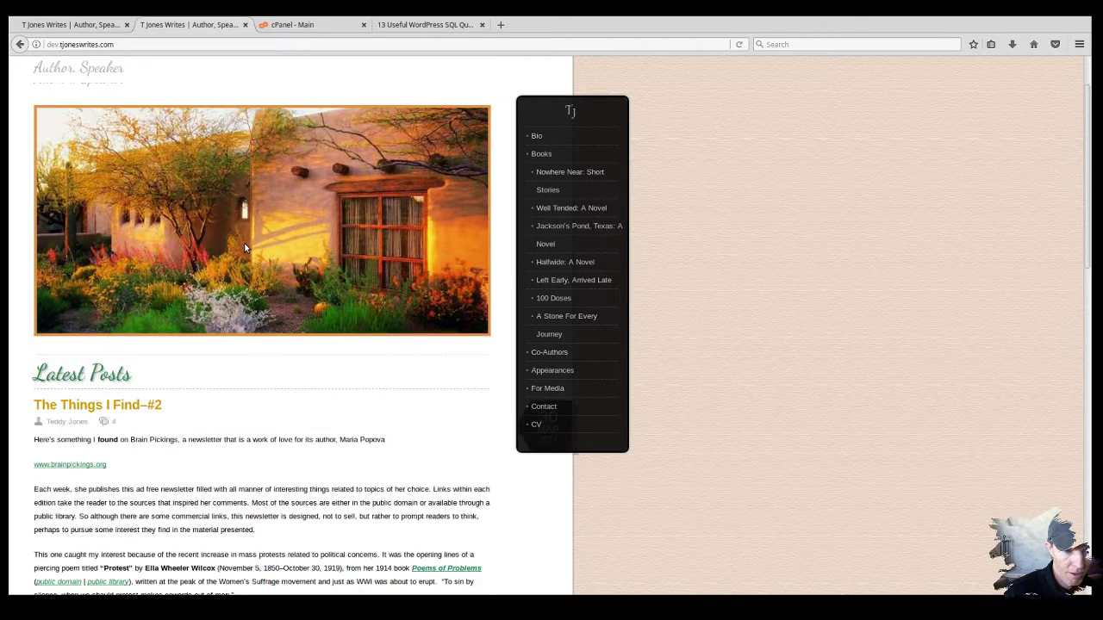
scroll(244, 247, up, 2)
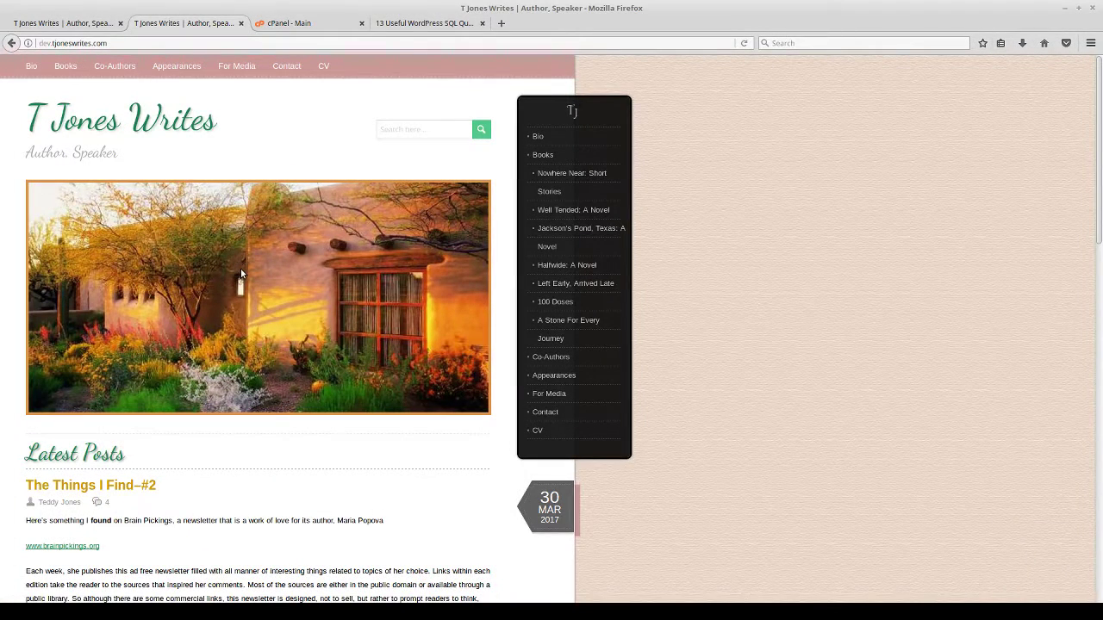
Inspect the front page's header image element to check its source URL and style rules, and close the developer tools
right_click(257, 270)
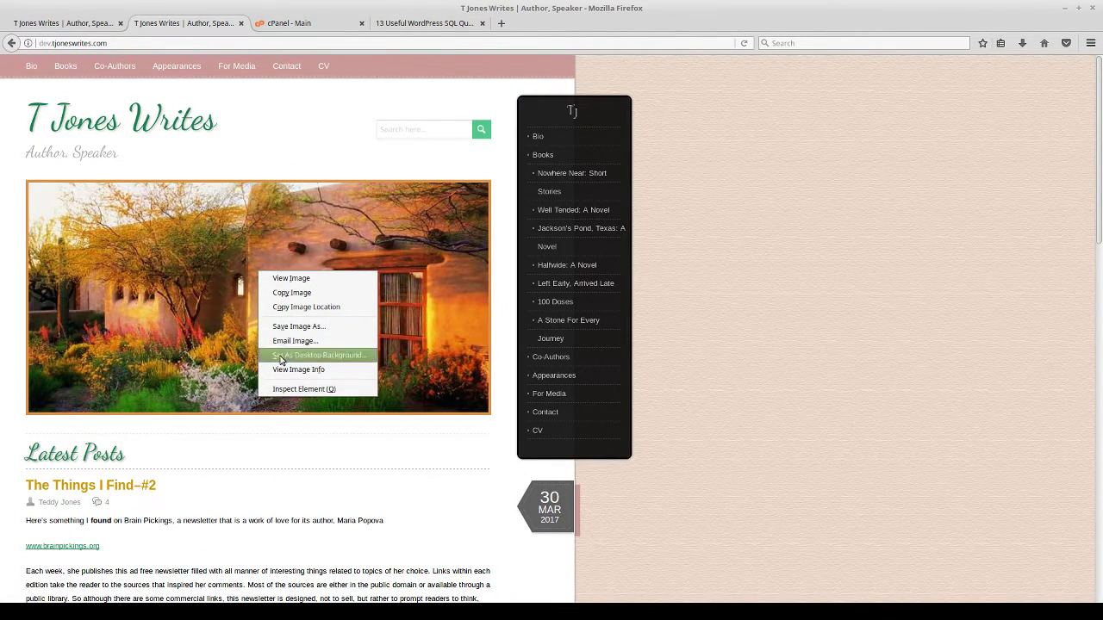
click(291, 389)
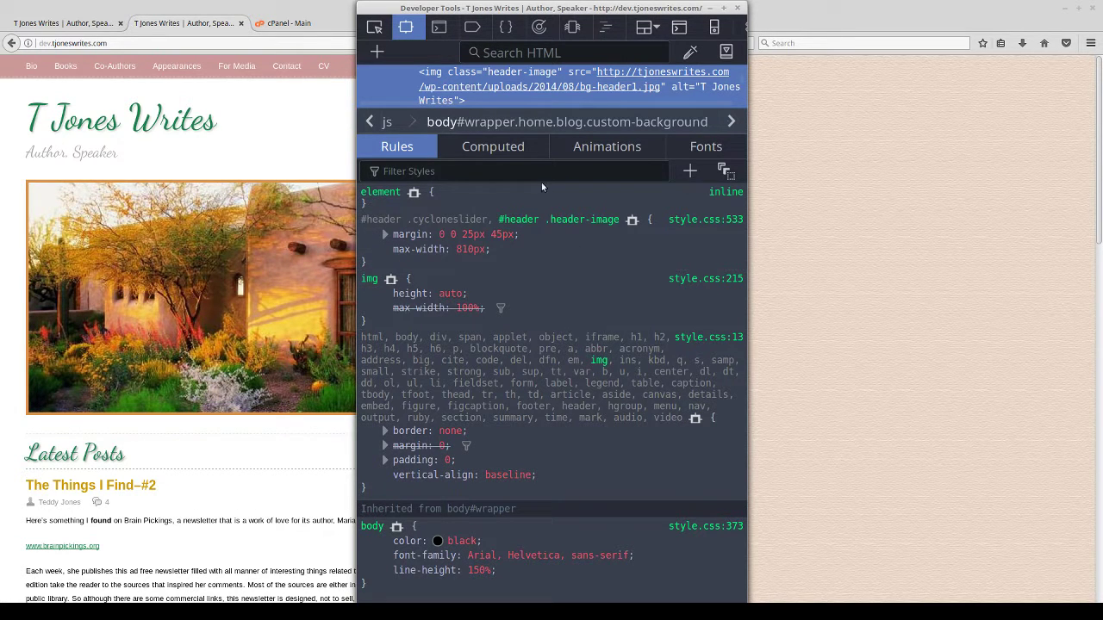
click(479, 148)
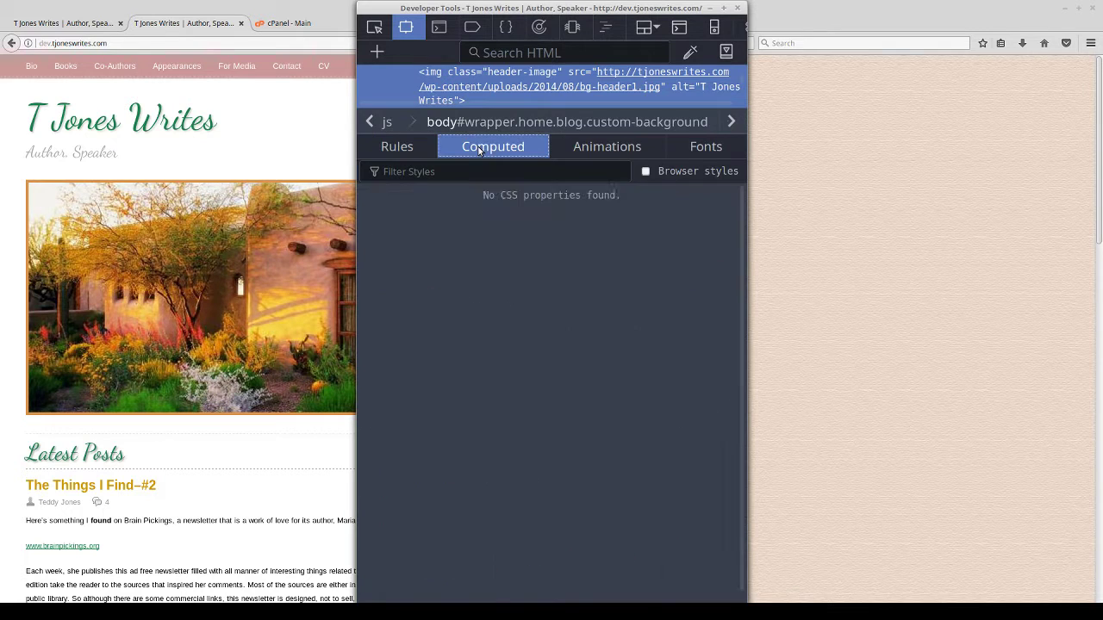
click(397, 148)
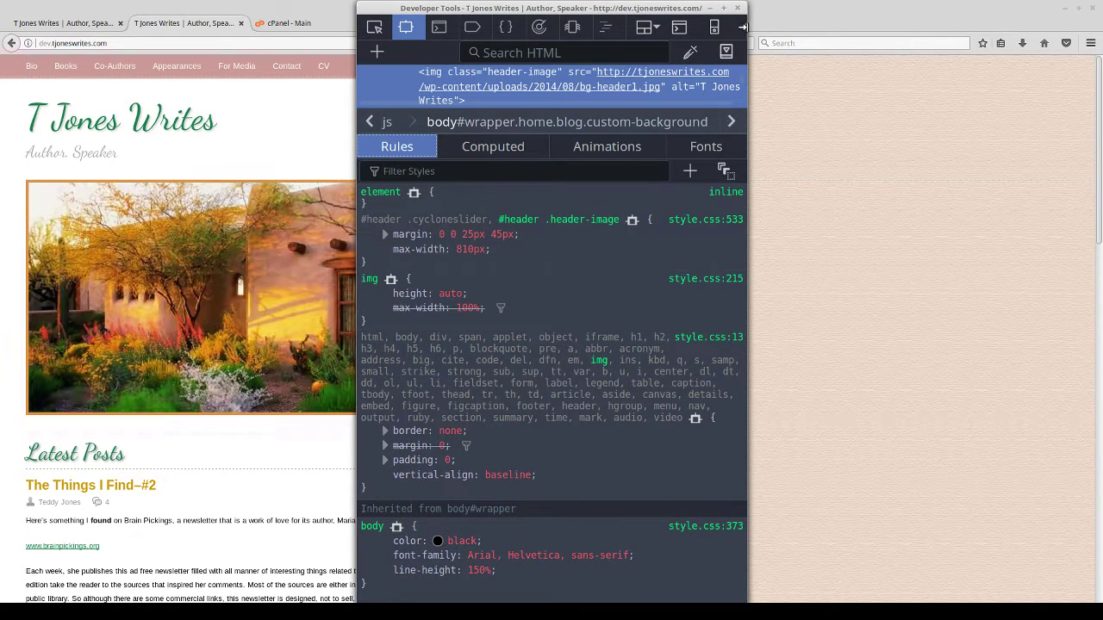
click(739, 9)
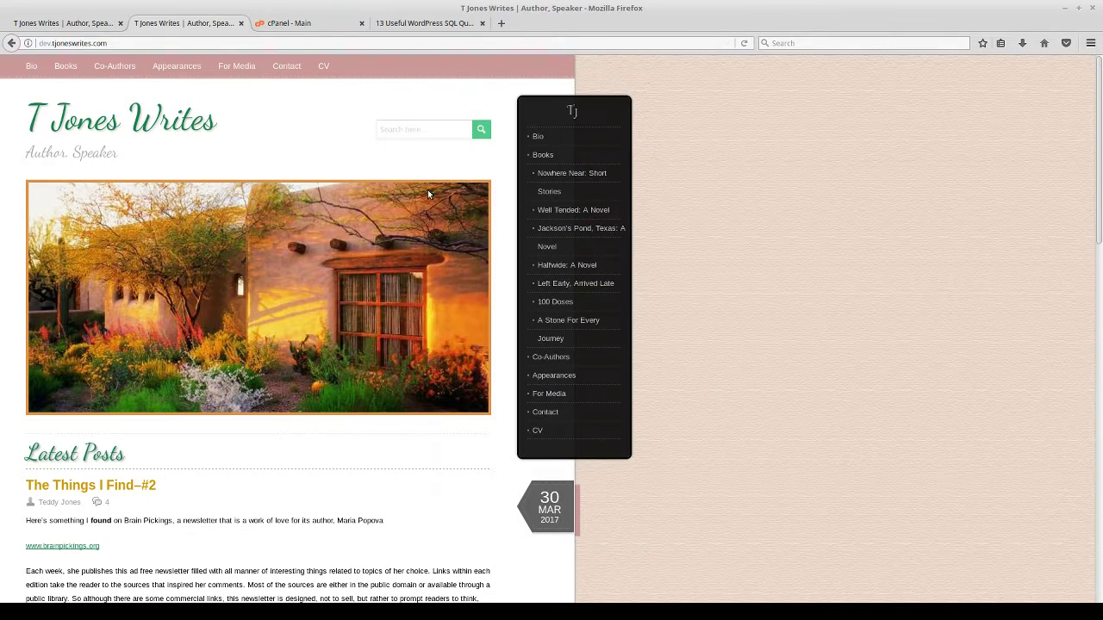
View the page source of the dev site's front page to check which domain its links use
right_click(357, 233)
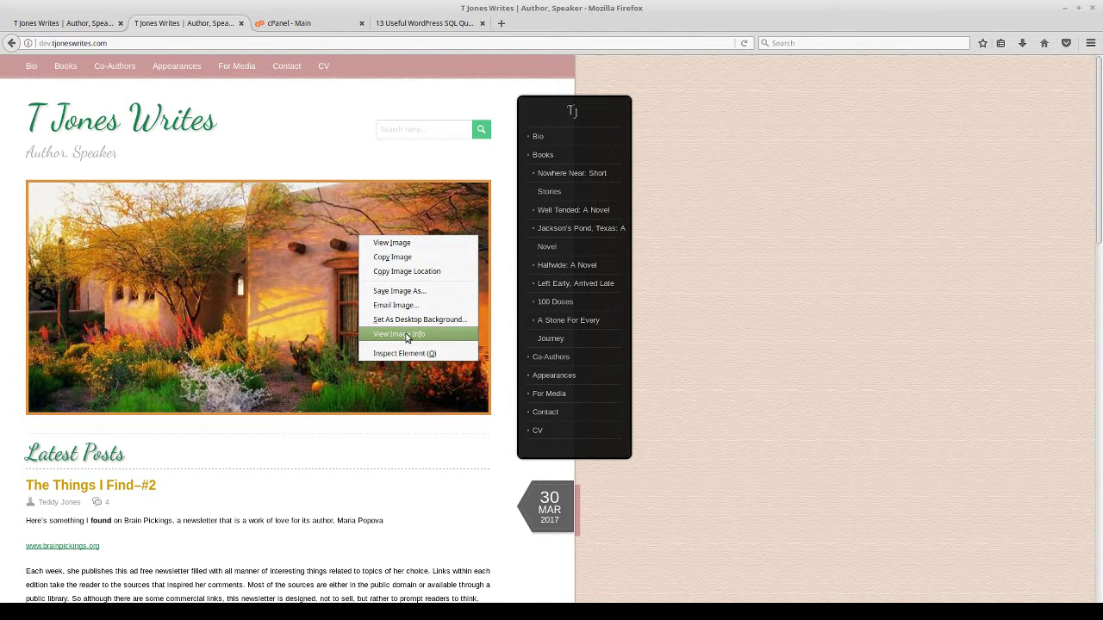
click(313, 301)
right_click(296, 439)
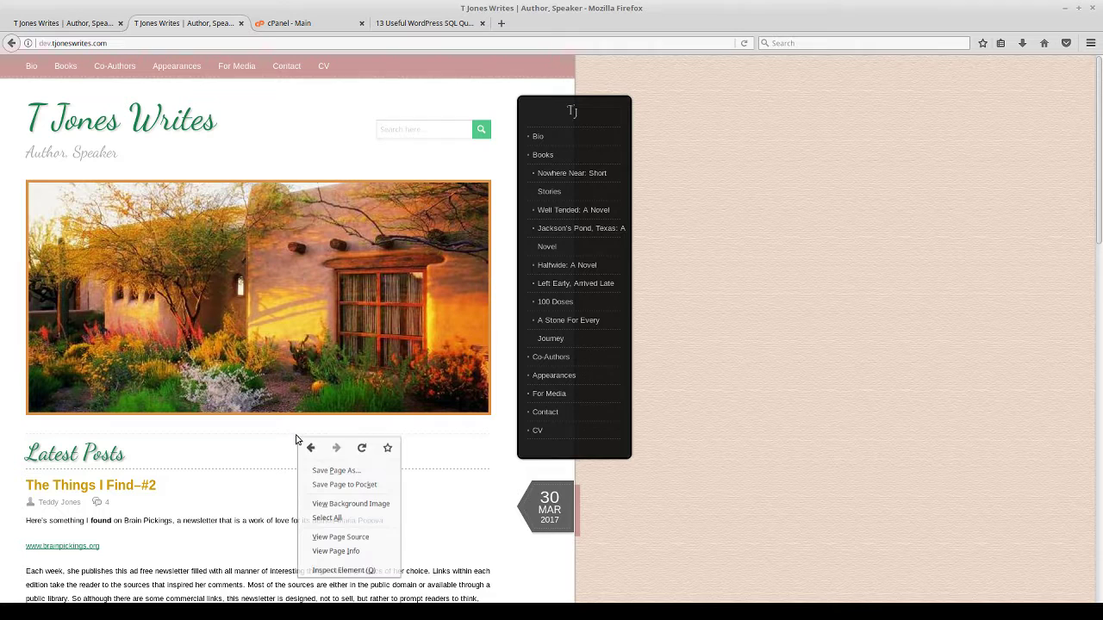
click(348, 539)
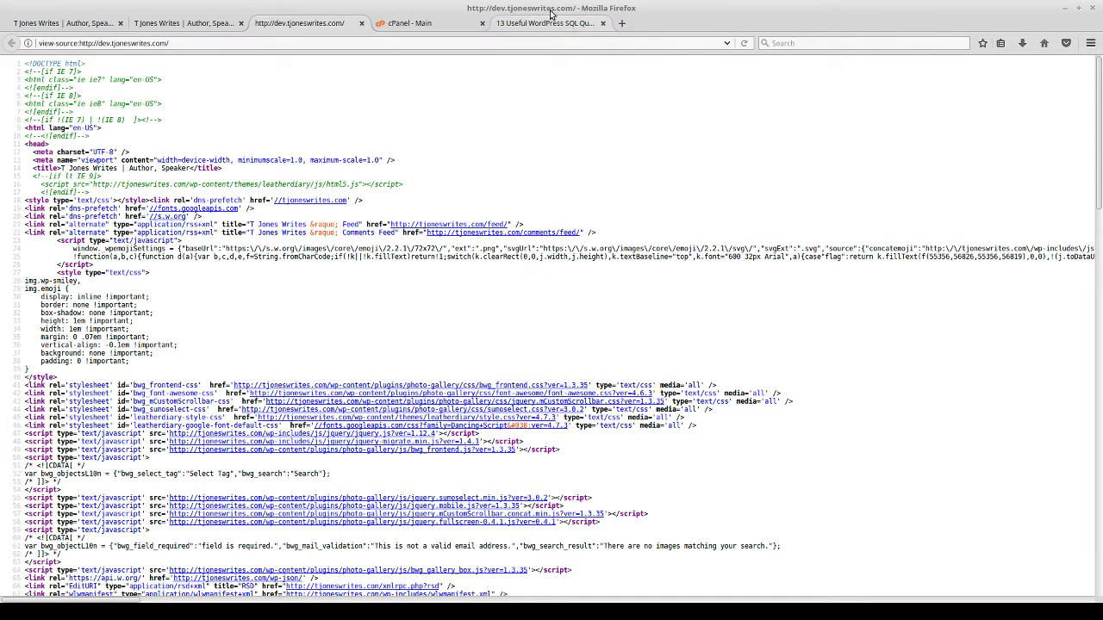
click(425, 21)
click(306, 23)
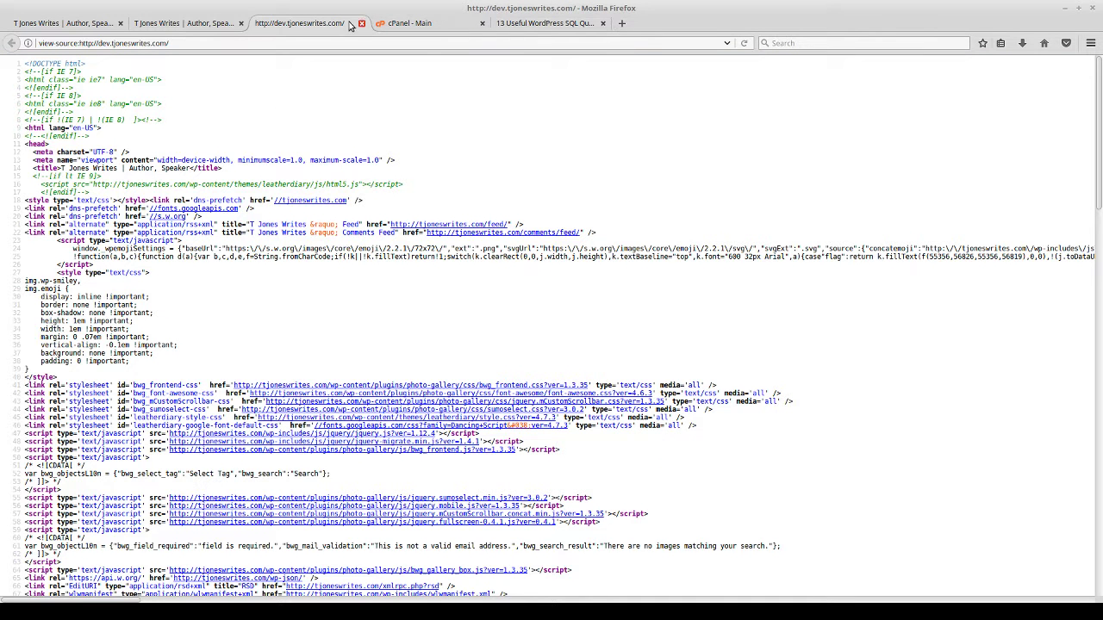
Review the WordPress SQL queries article, covering database backup, phpMyAdmin use, and changing the site URL, GUID and content URLs
click(528, 24)
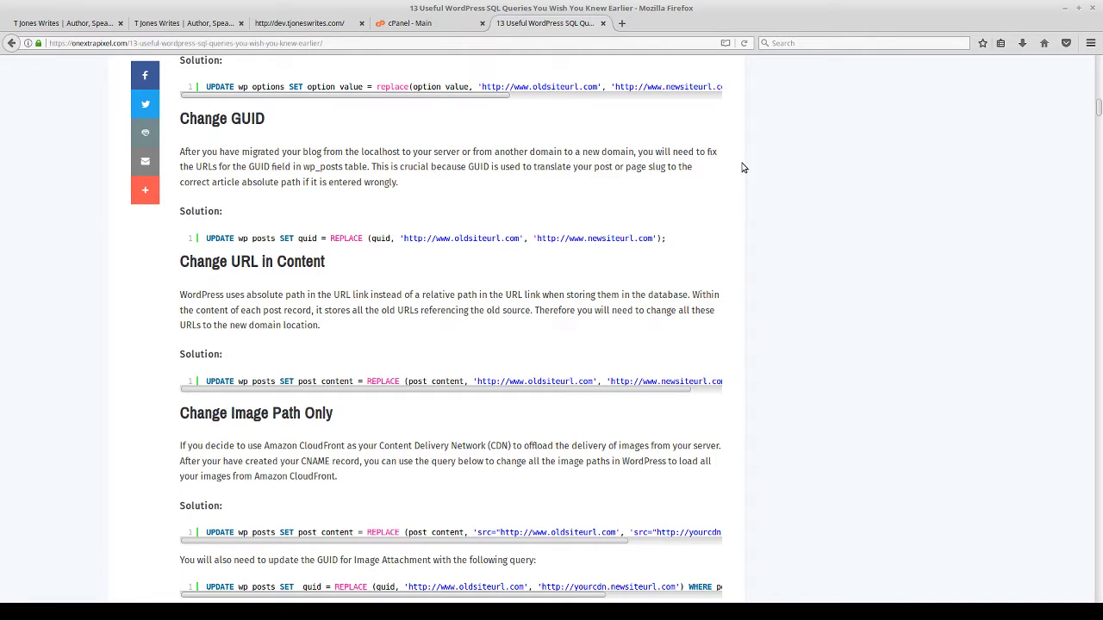
scroll(743, 167, up, 5)
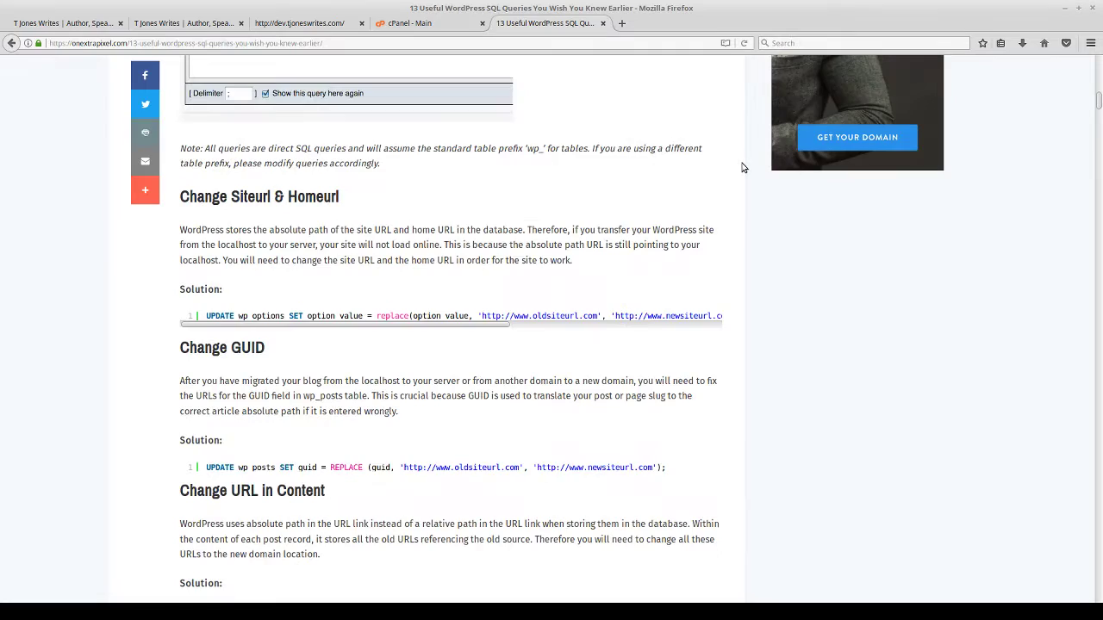
scroll(744, 167, up, 1)
scroll(744, 167, up, 20)
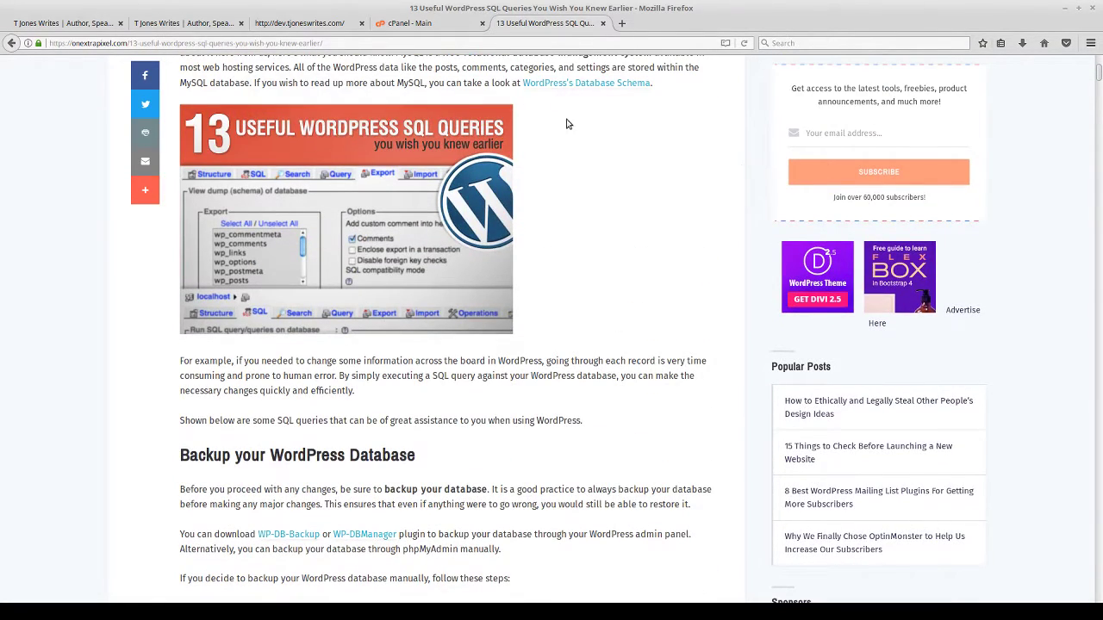
scroll(494, 147, down, 7)
scroll(494, 147, down, 11)
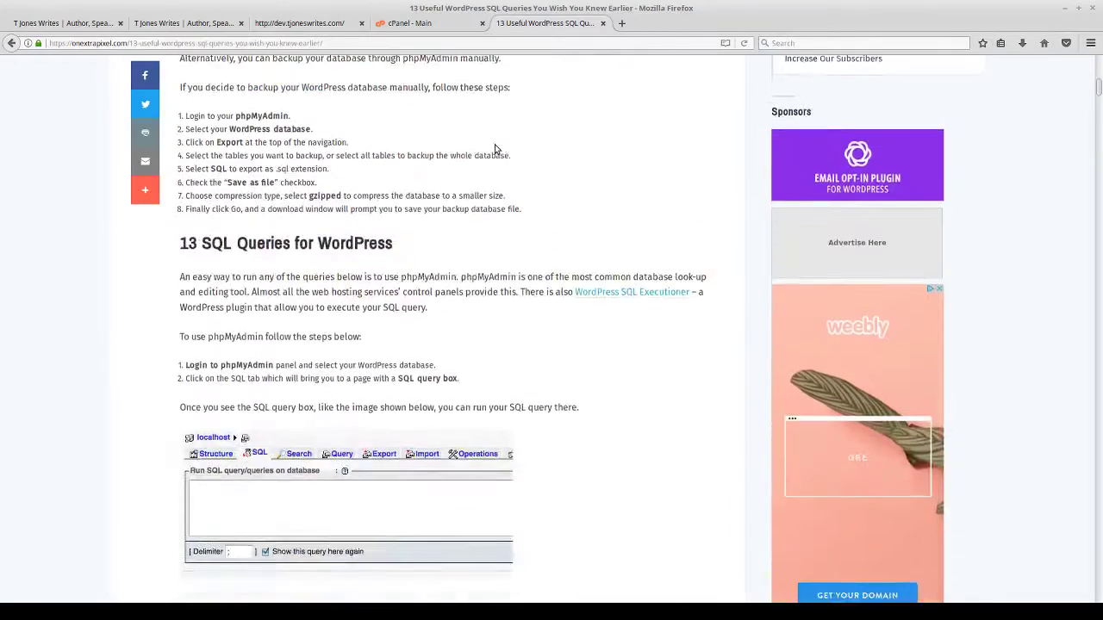
scroll(495, 149, down, 3)
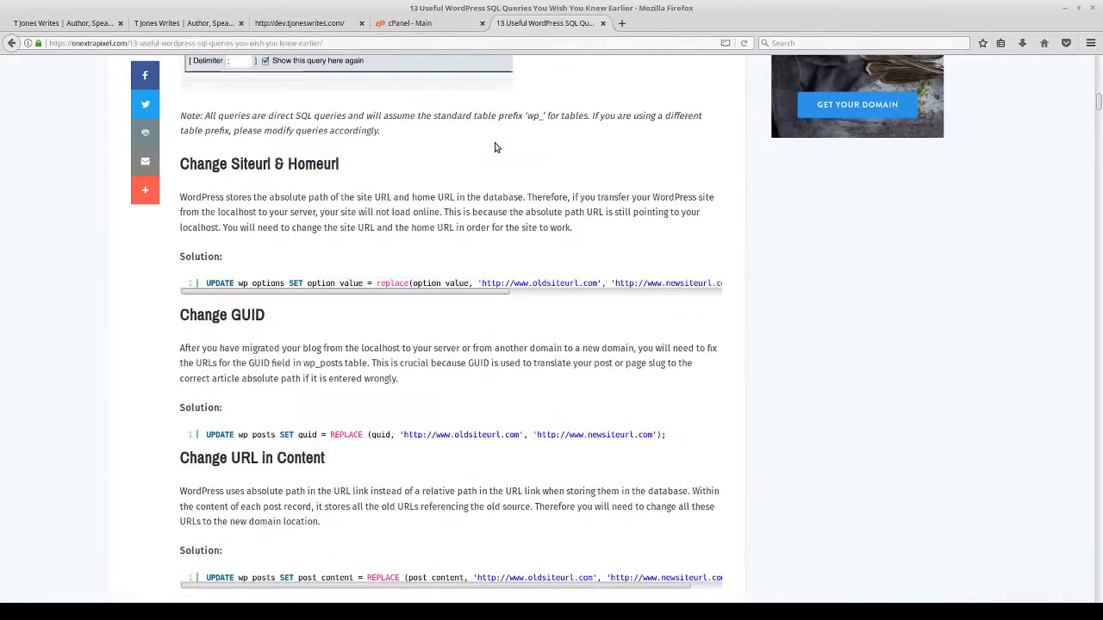
scroll(450, 222, down, 2)
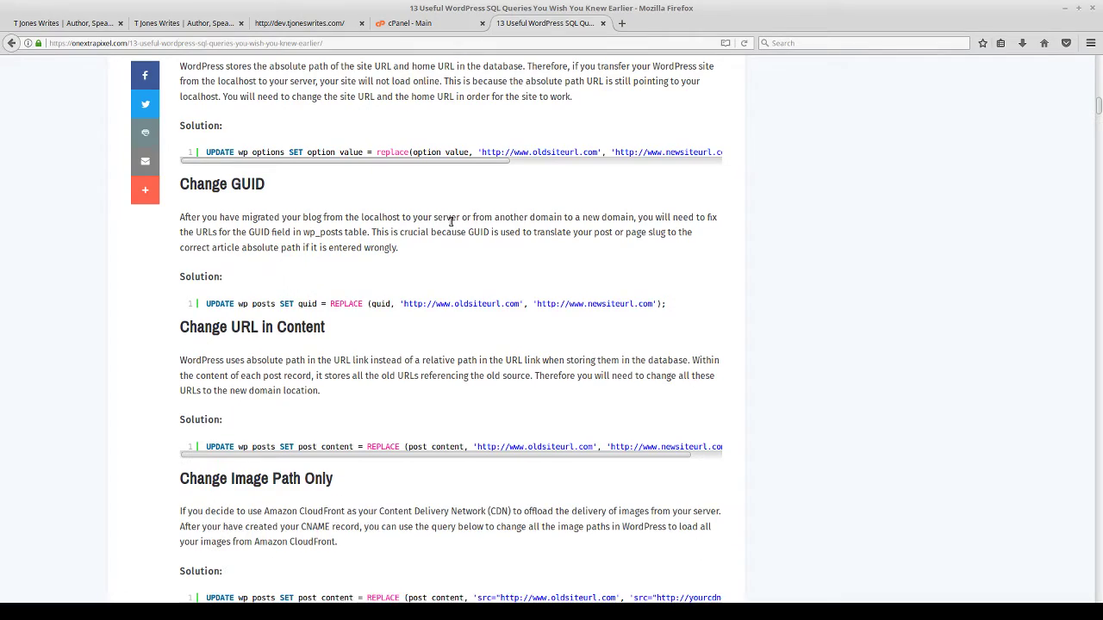
Open phpMyAdmin from cPanel and show the tables of the interoz_tjones-dev database
click(432, 28)
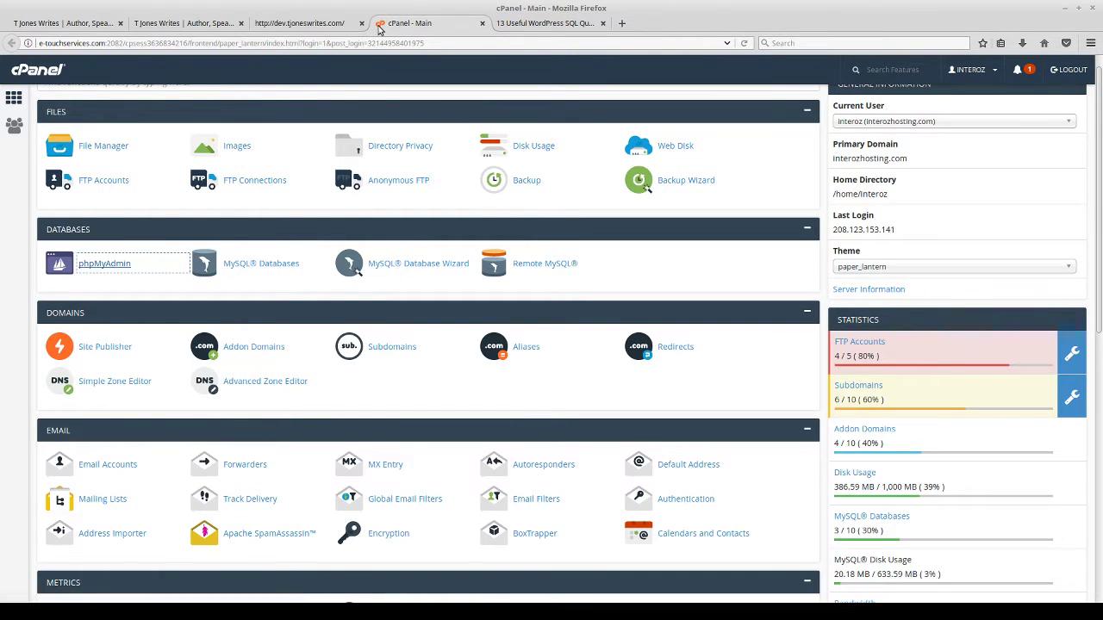
click(105, 265)
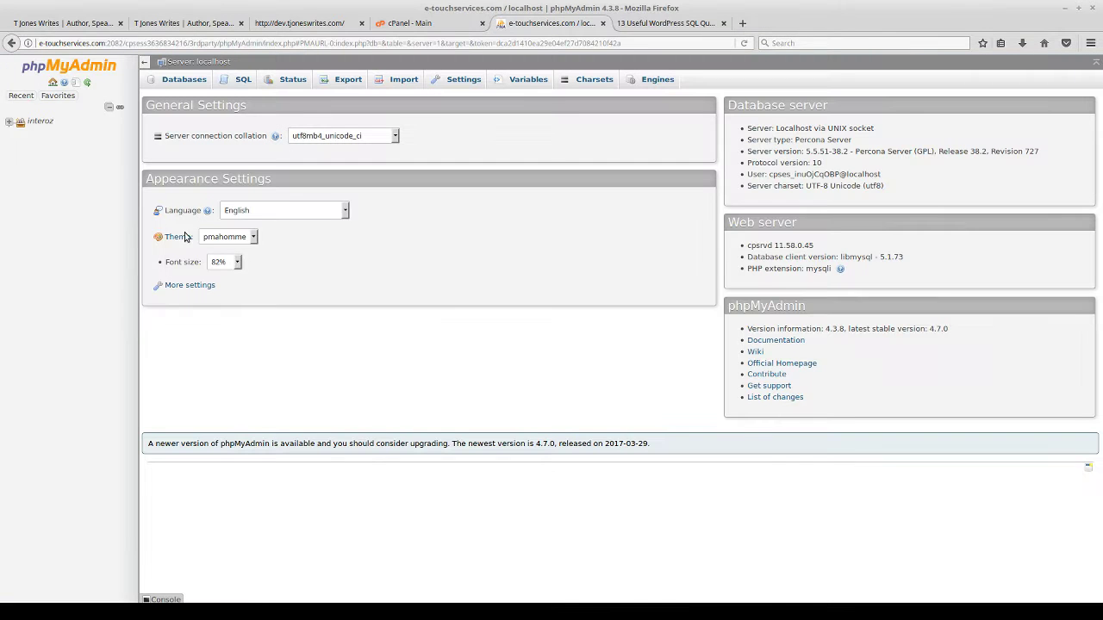
click(11, 125)
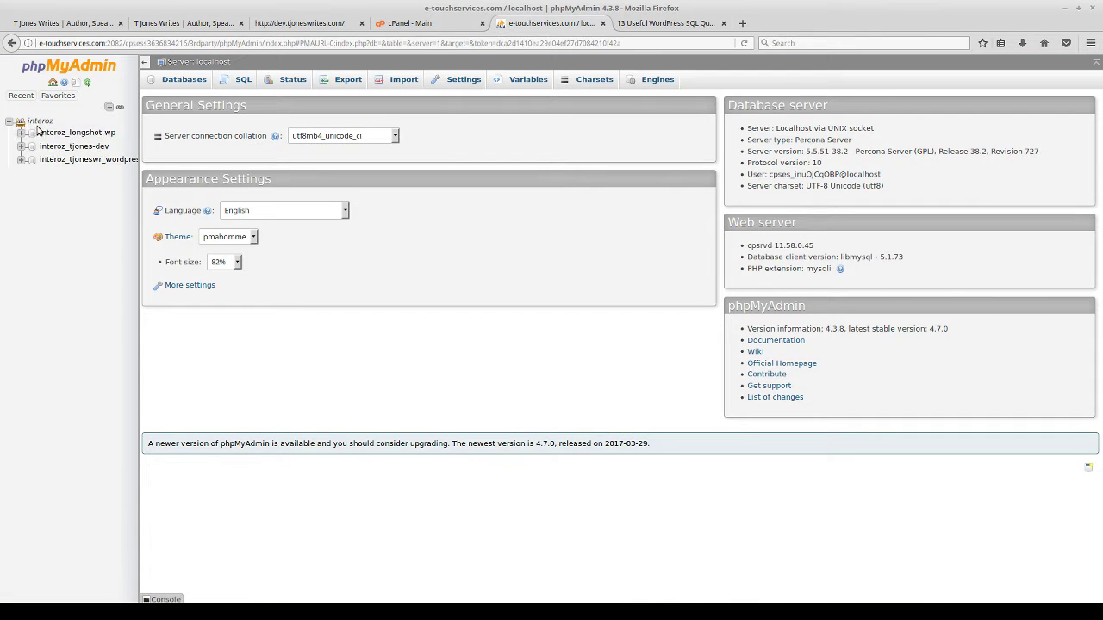
click(77, 149)
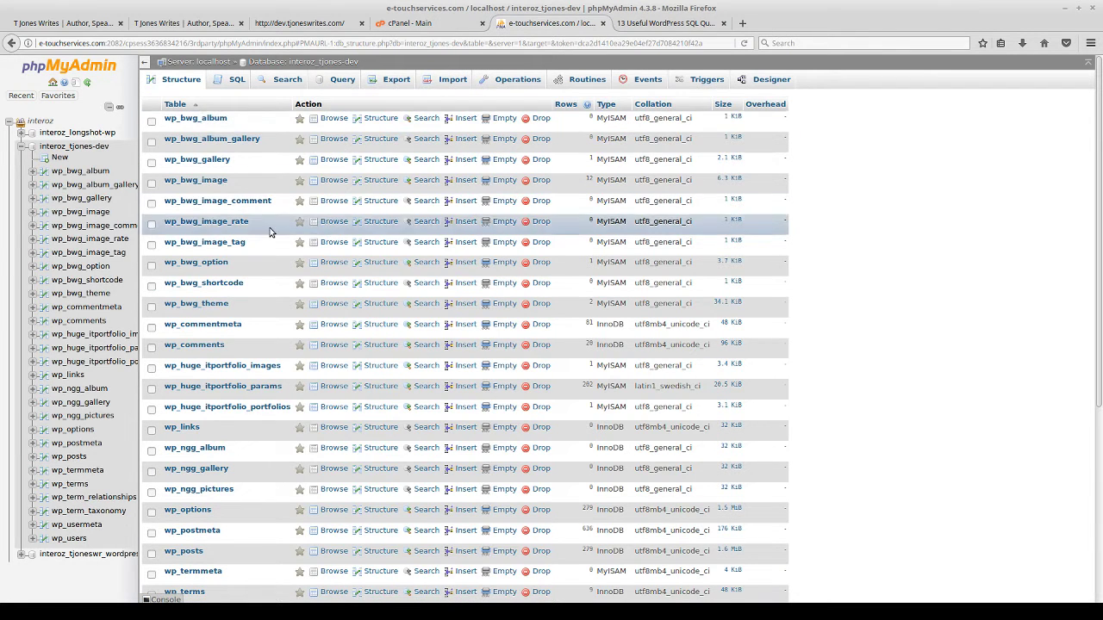
Open the Books post with ID 7 in the wp_posts table and examine the domain in its content's first link
scroll(267, 235, down, 3)
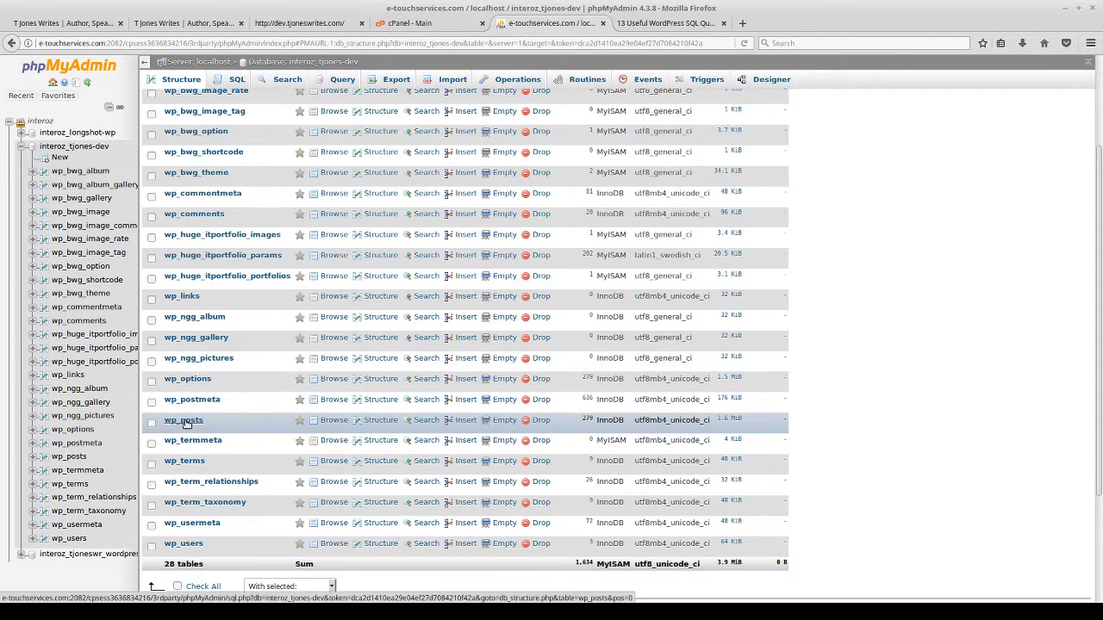
click(190, 423)
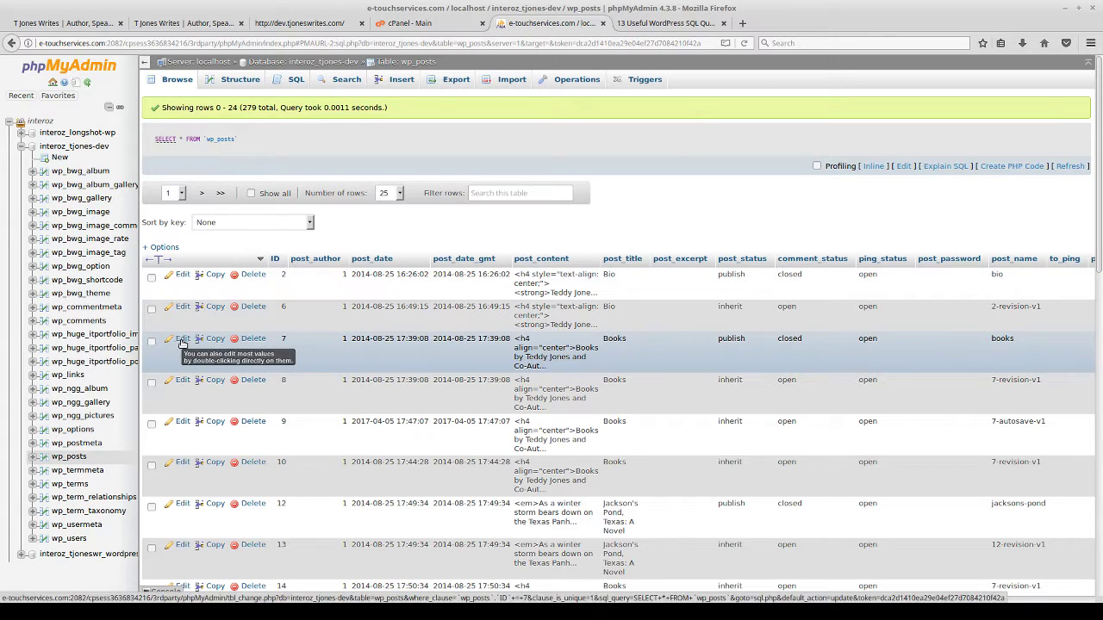
click(250, 341)
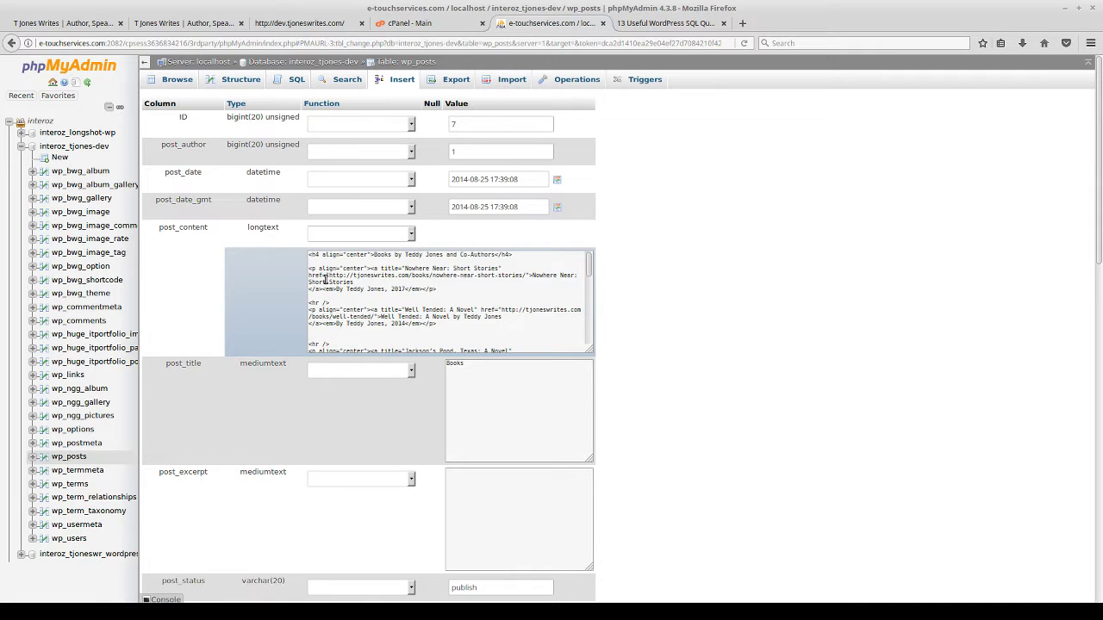
drag(329, 276, 410, 276)
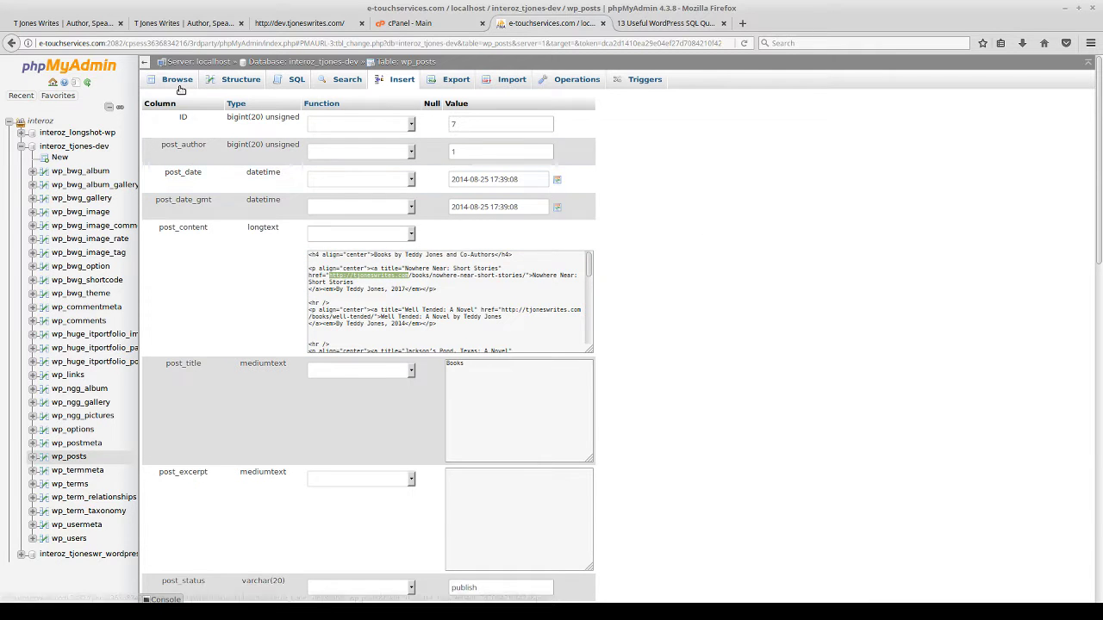
click(66, 148)
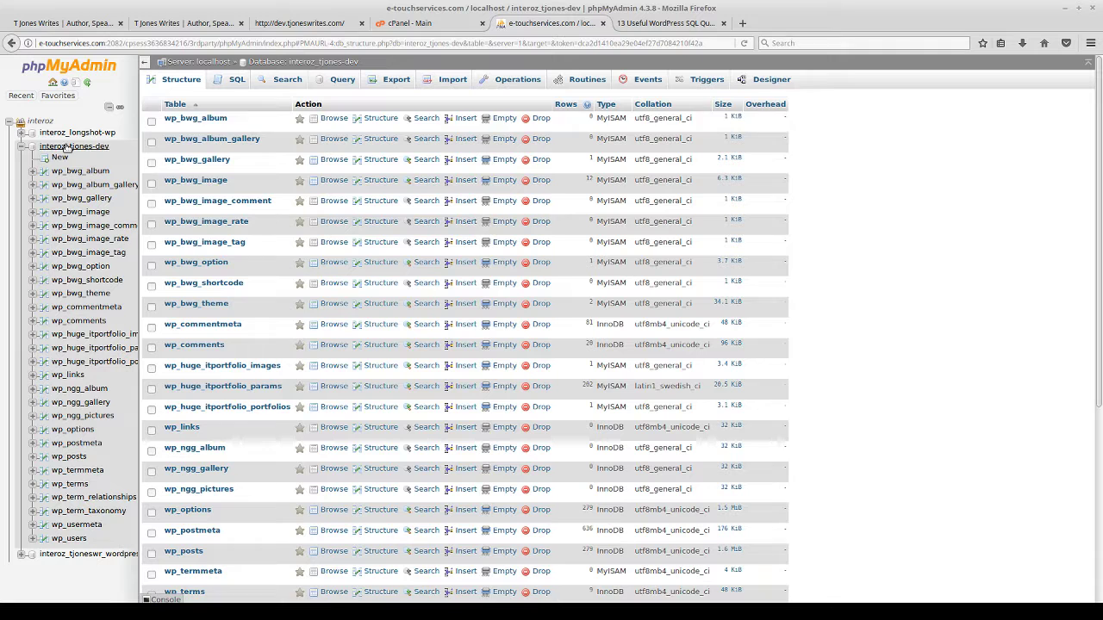
click(465, 139)
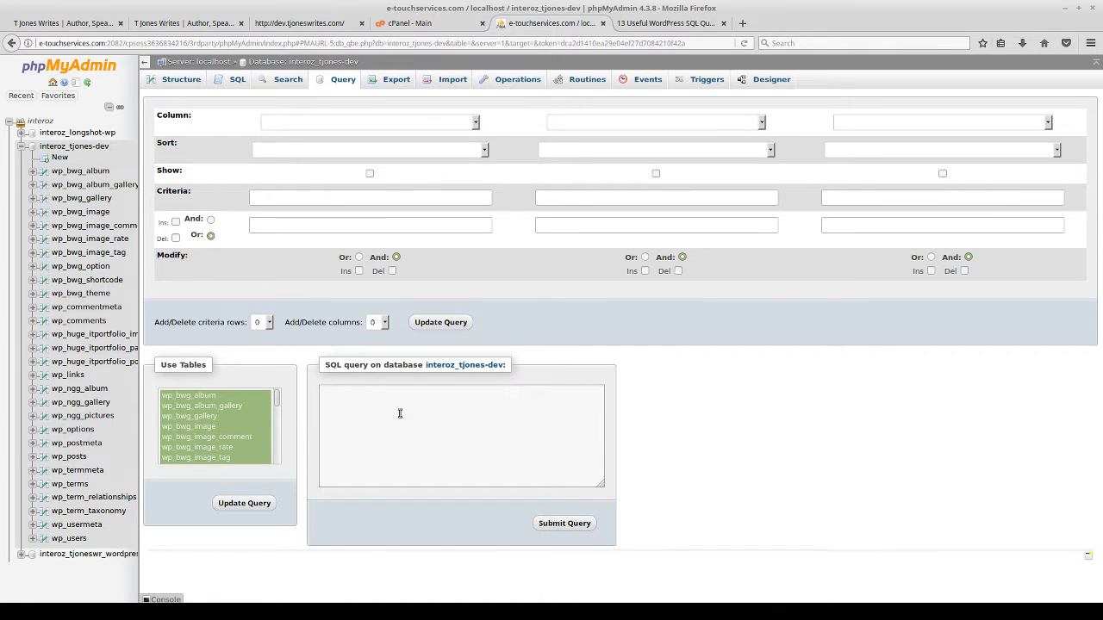
click(228, 422)
scroll(229, 424, down, 4)
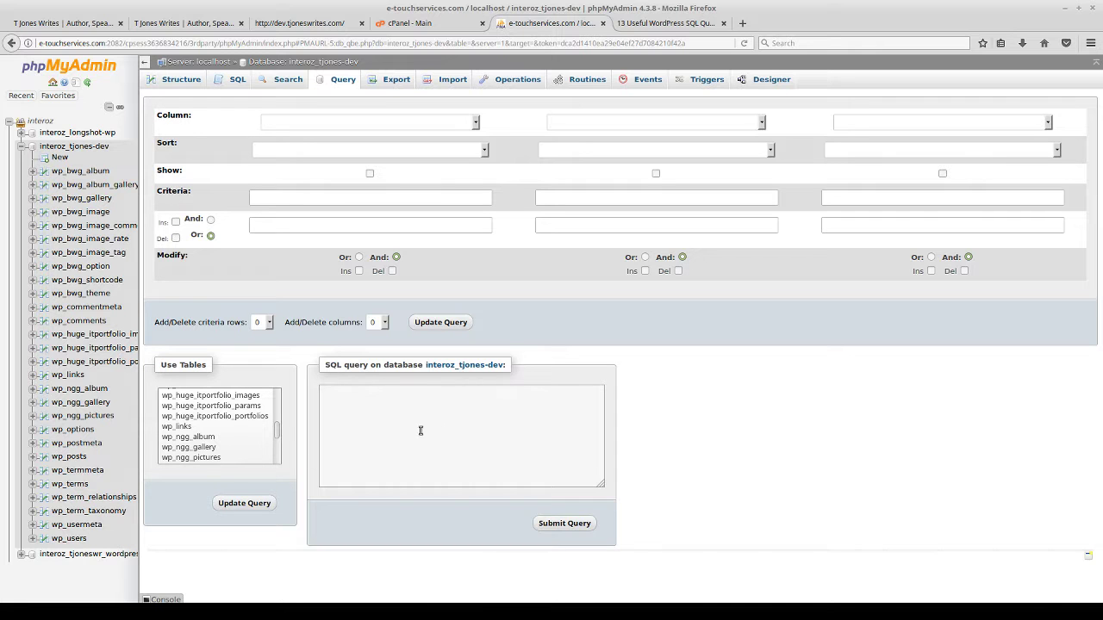
scroll(239, 421, down, 3)
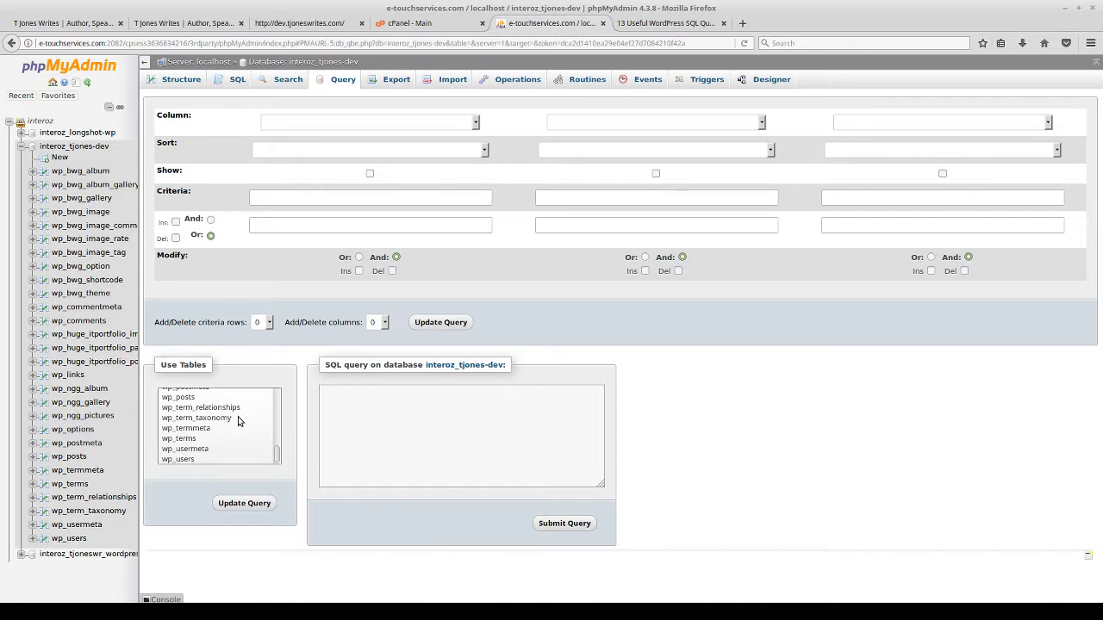
click(370, 417)
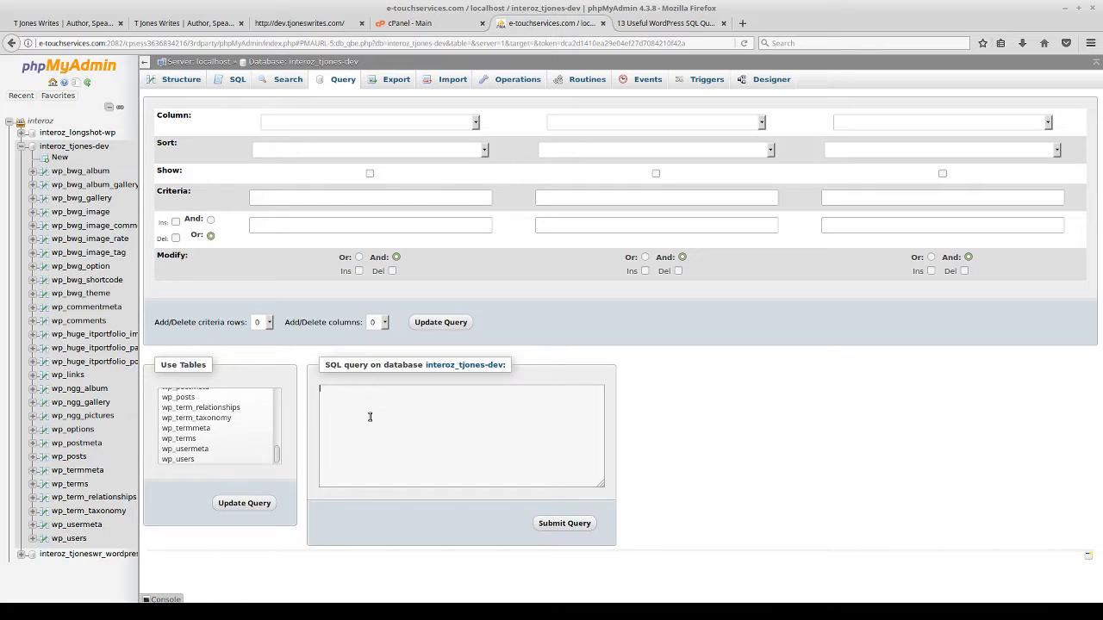
scroll(206, 421, up, 1)
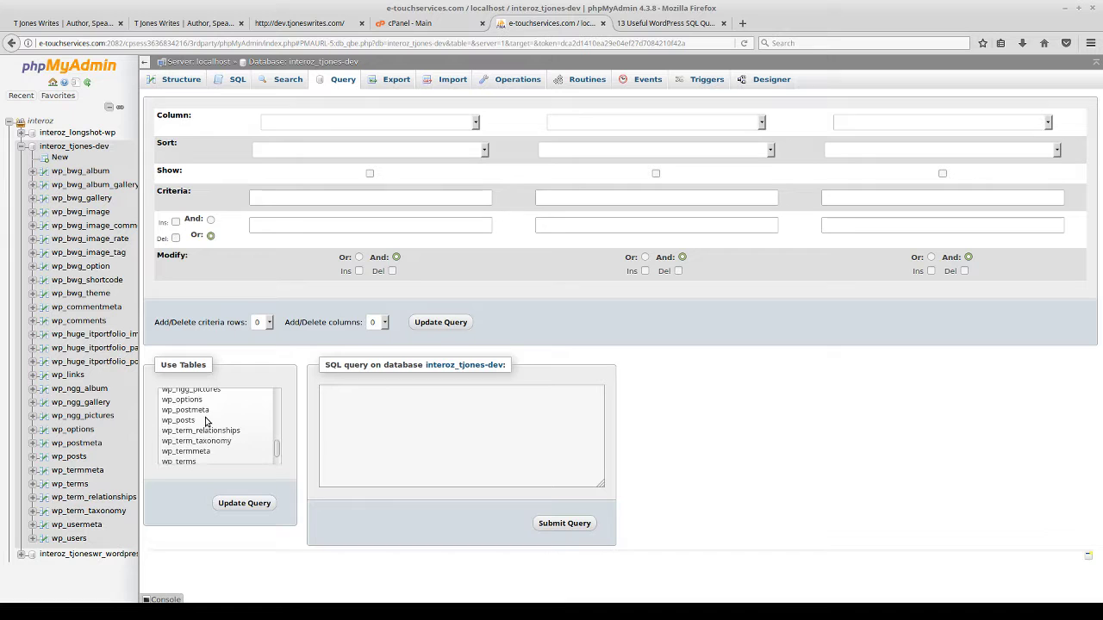
click(204, 429)
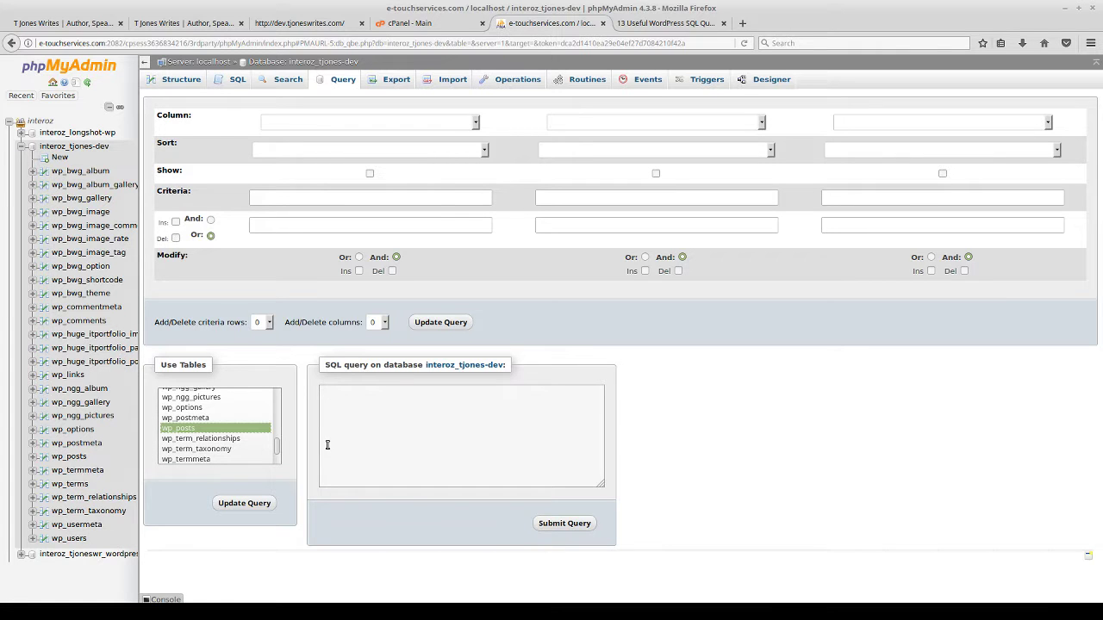
Switch to the WordPress SQL queries article and review the query under Change Siteurl & Homeurl
click(668, 25)
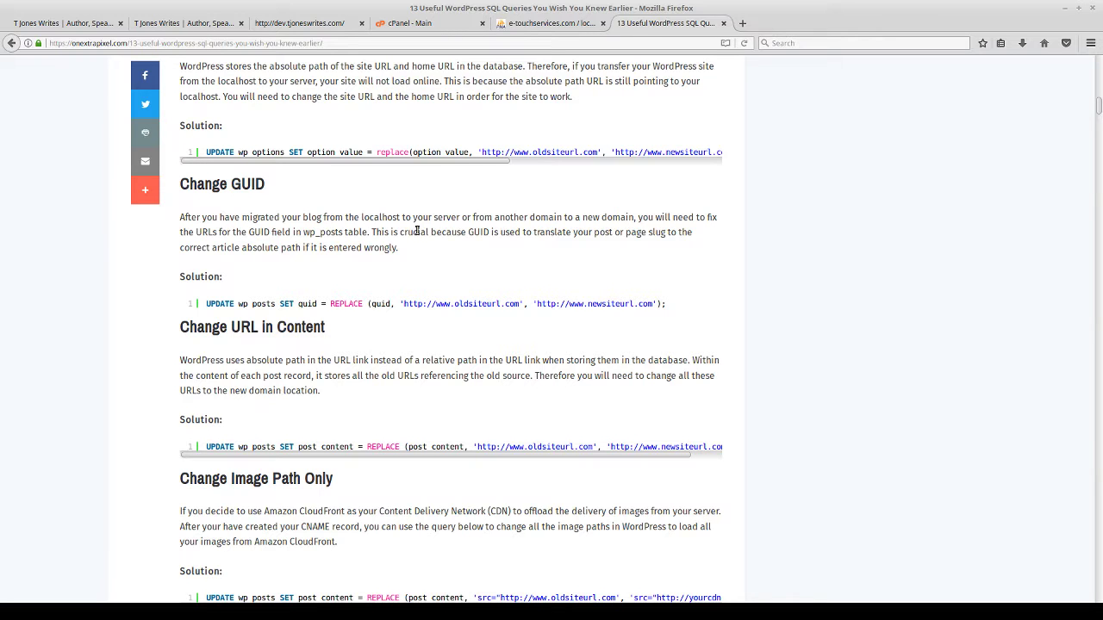
scroll(297, 196, up, 2)
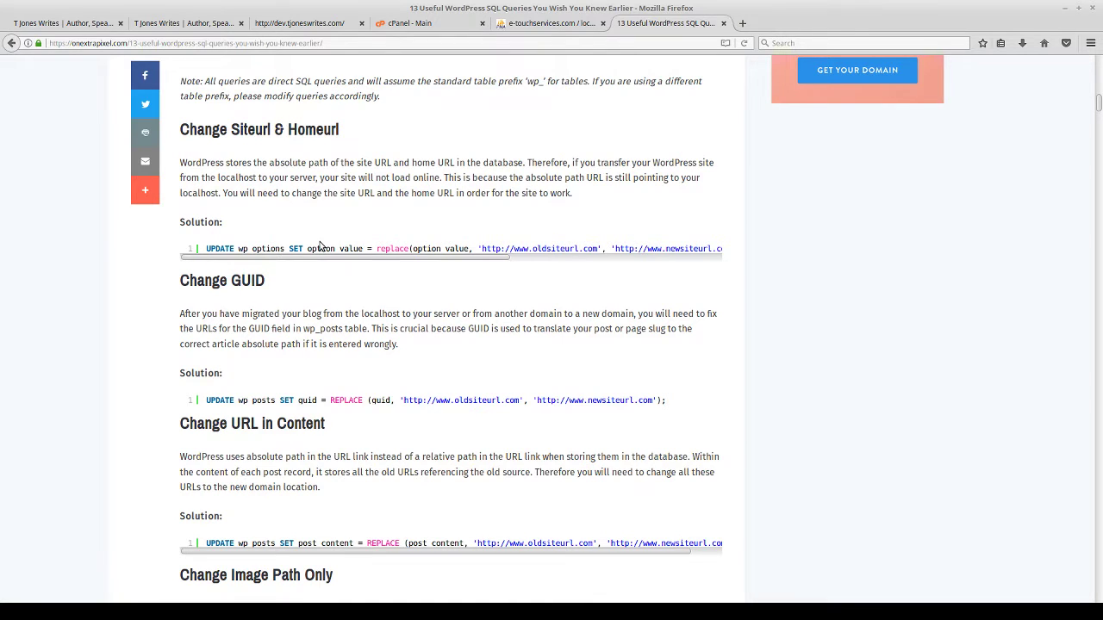
scroll(321, 245, up, 1)
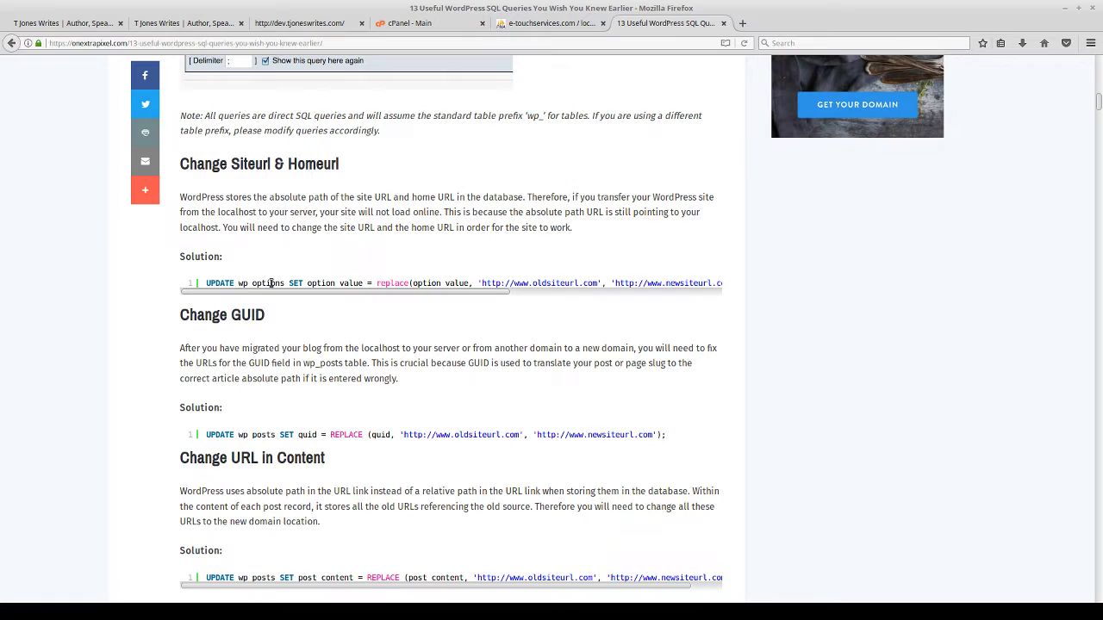
Try to select the whole UPDATE wp_options query under Change Siteurl & Homeurl
drag(207, 283, 749, 286)
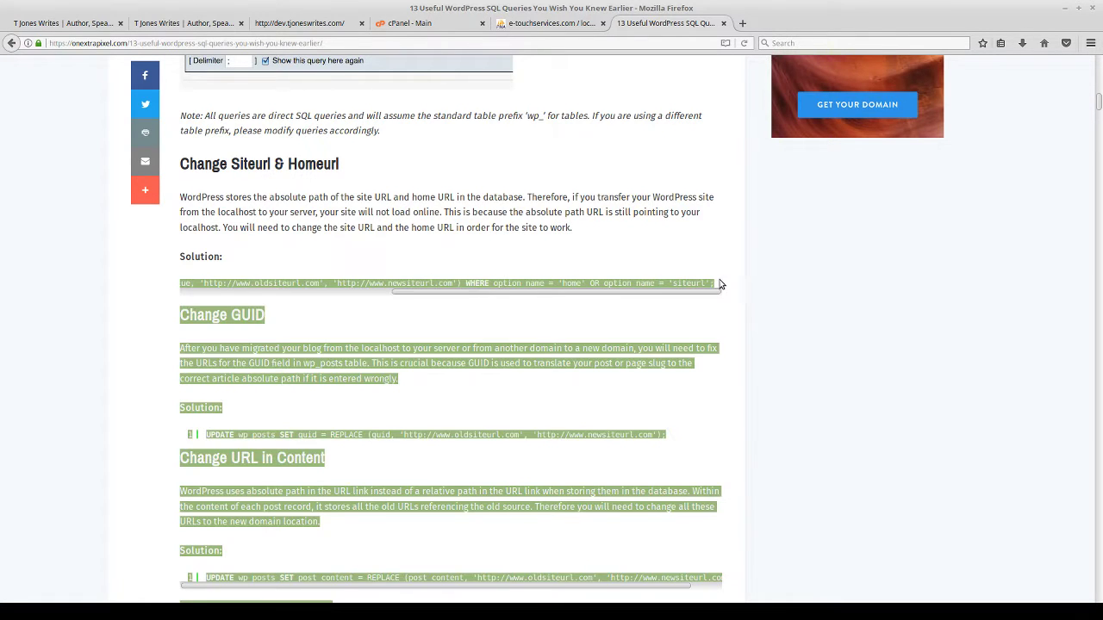
click(714, 287)
double_click(714, 287)
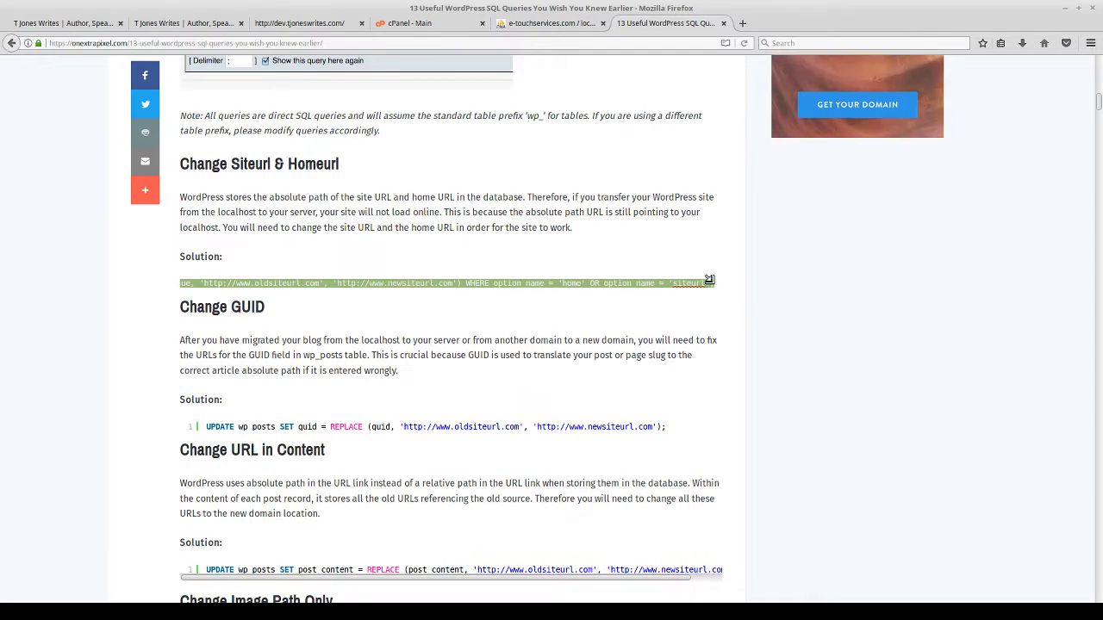
click(650, 285)
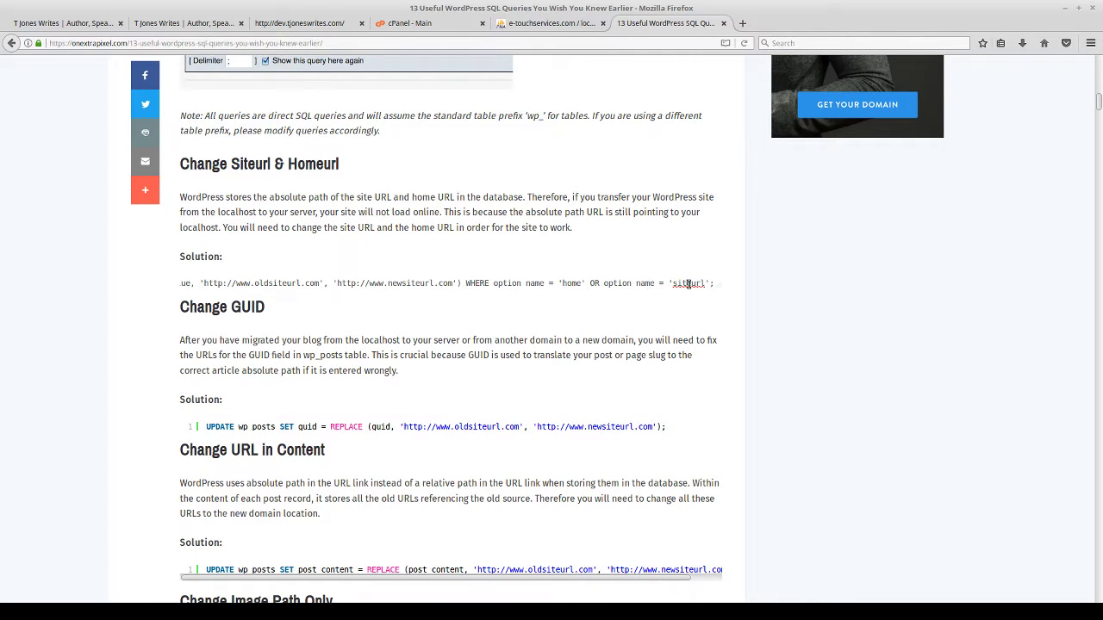
double_click(688, 283)
click(690, 283)
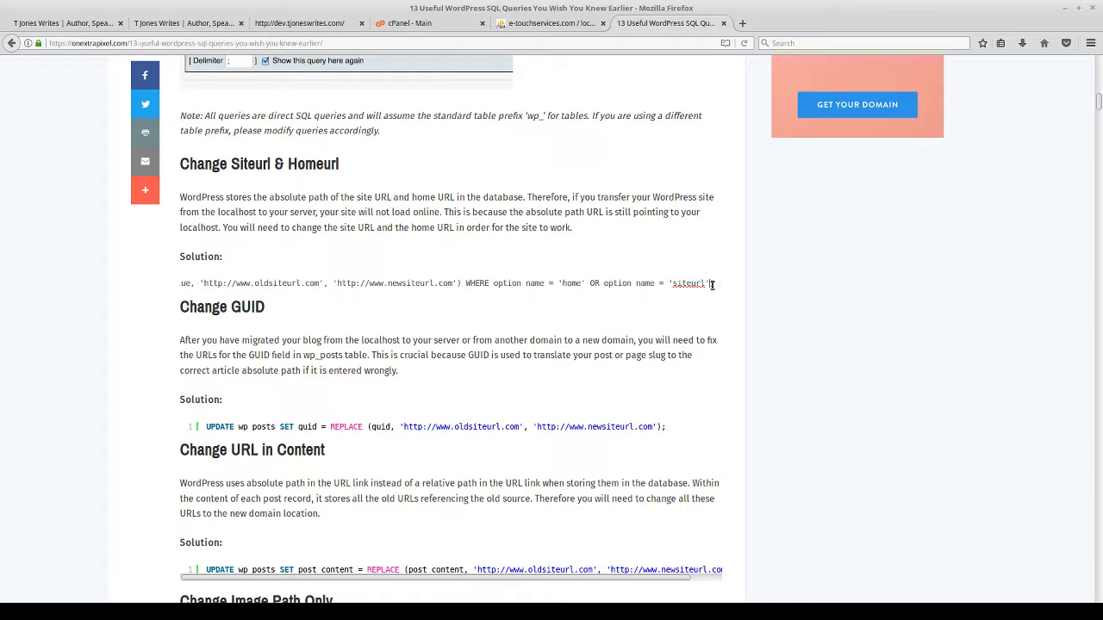
drag(713, 286, 182, 283)
scroll(259, 287, up, 2)
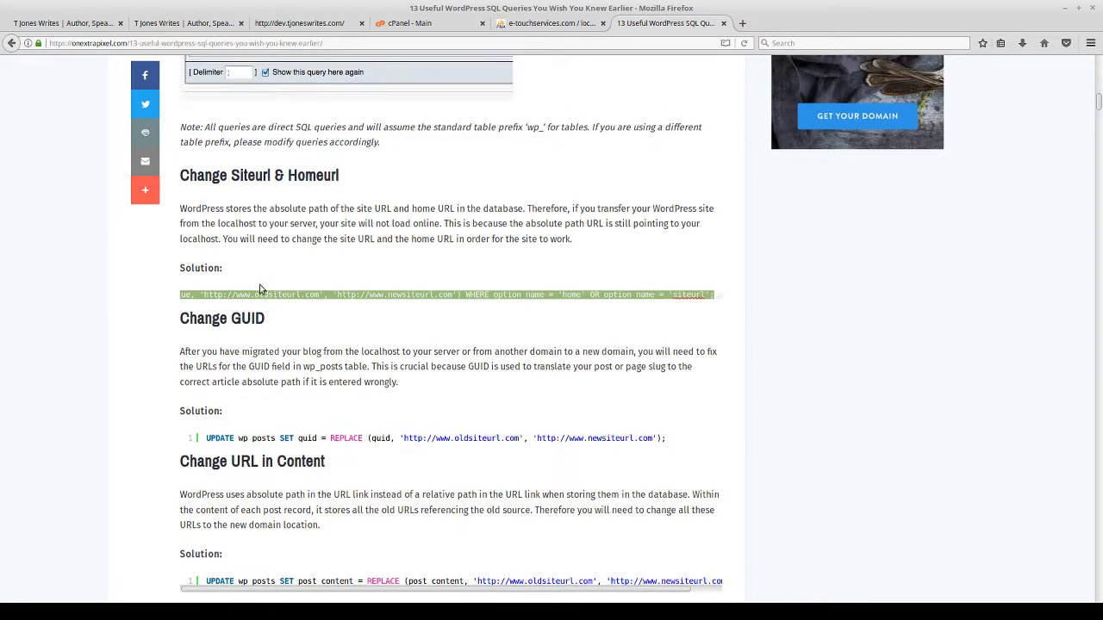
scroll(263, 291, down, 2)
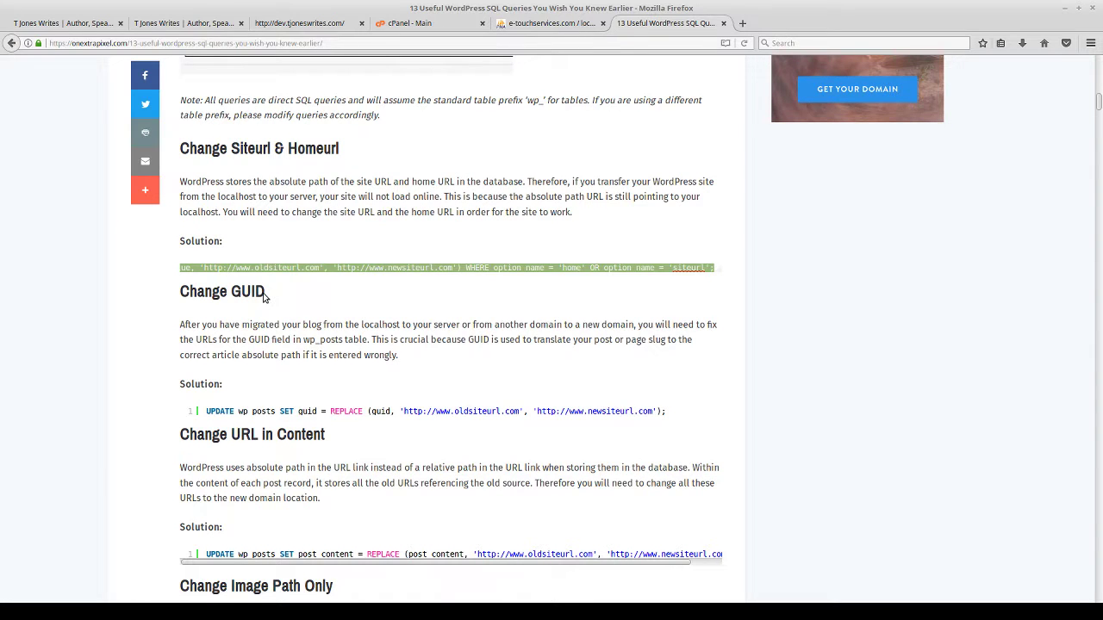
click(235, 250)
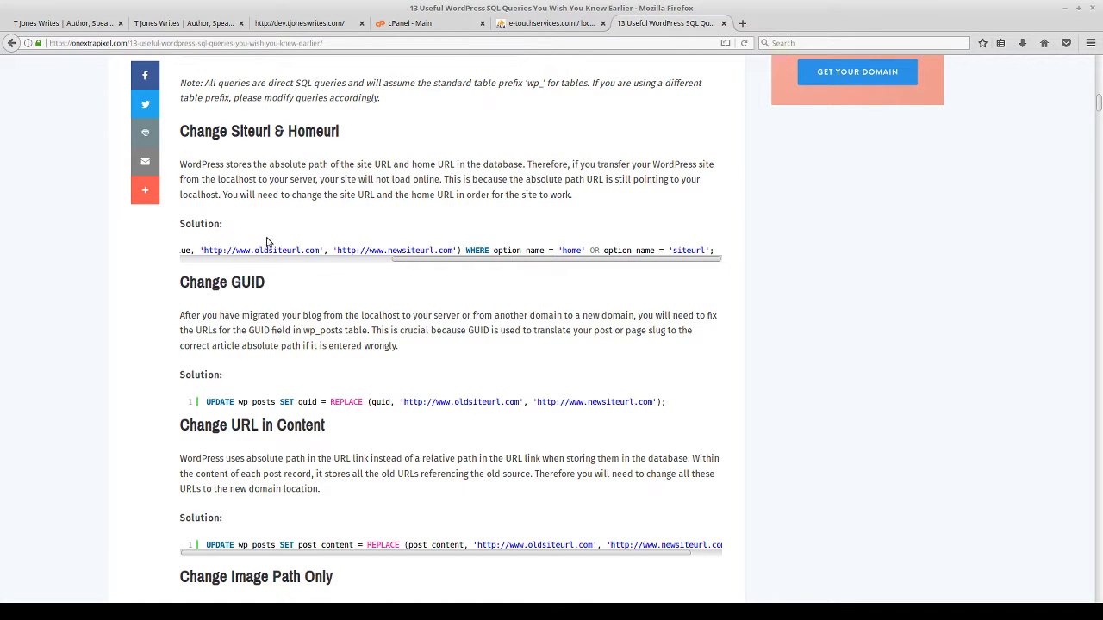
Reload the article and copy the complete UPDATE wp_options query, through its home and siteurl conditions, from Change Siteurl & Homeurl
click(744, 45)
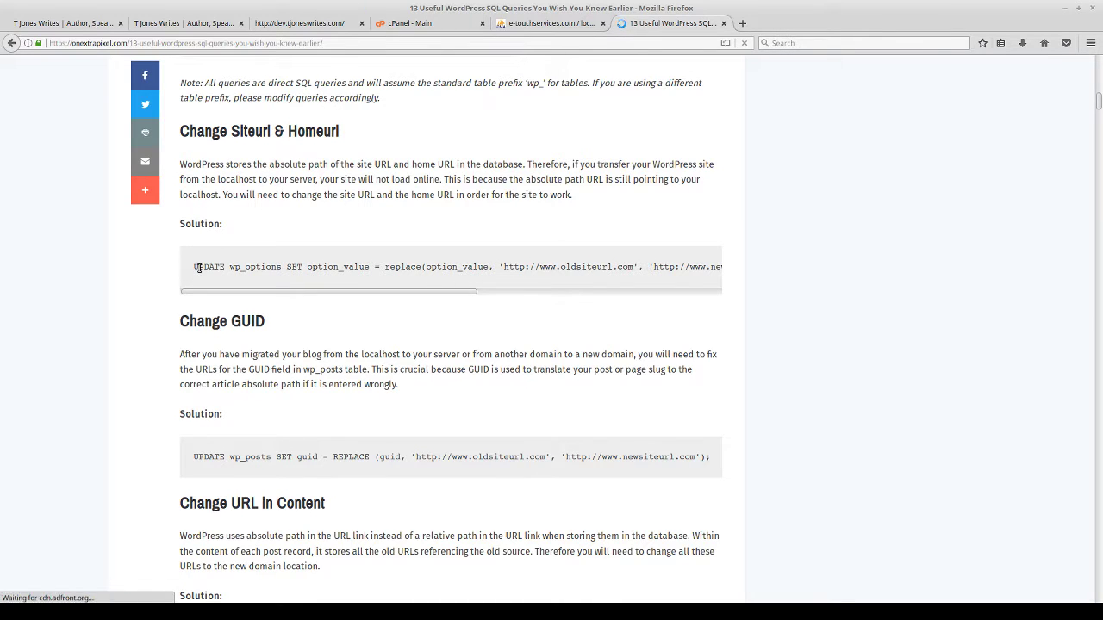
drag(195, 268, 729, 254)
scroll(707, 255, up, 2)
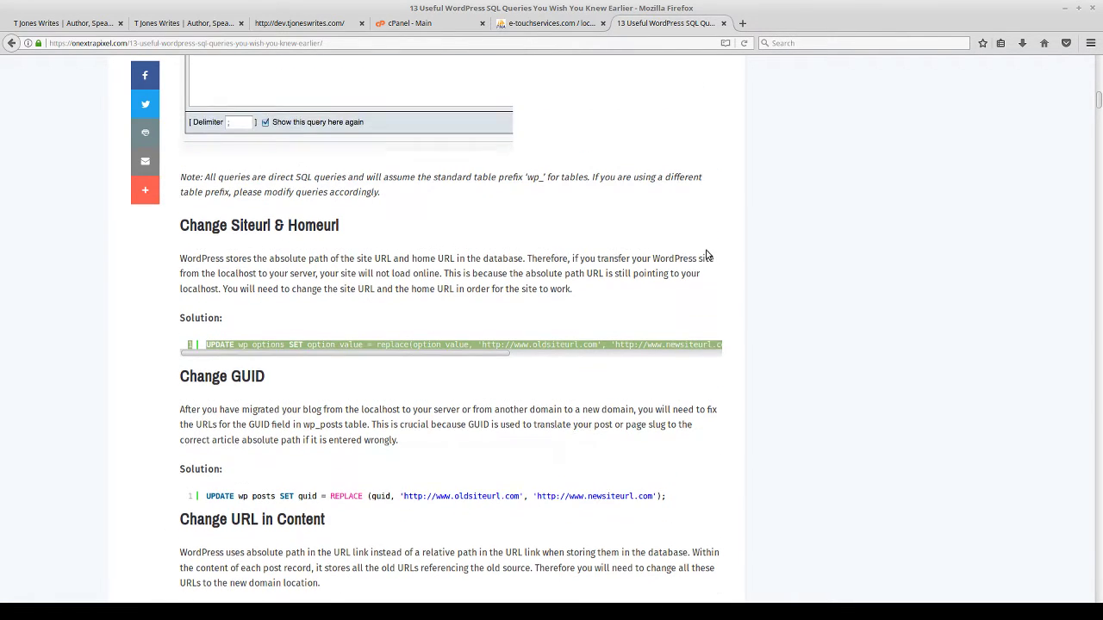
click(324, 337)
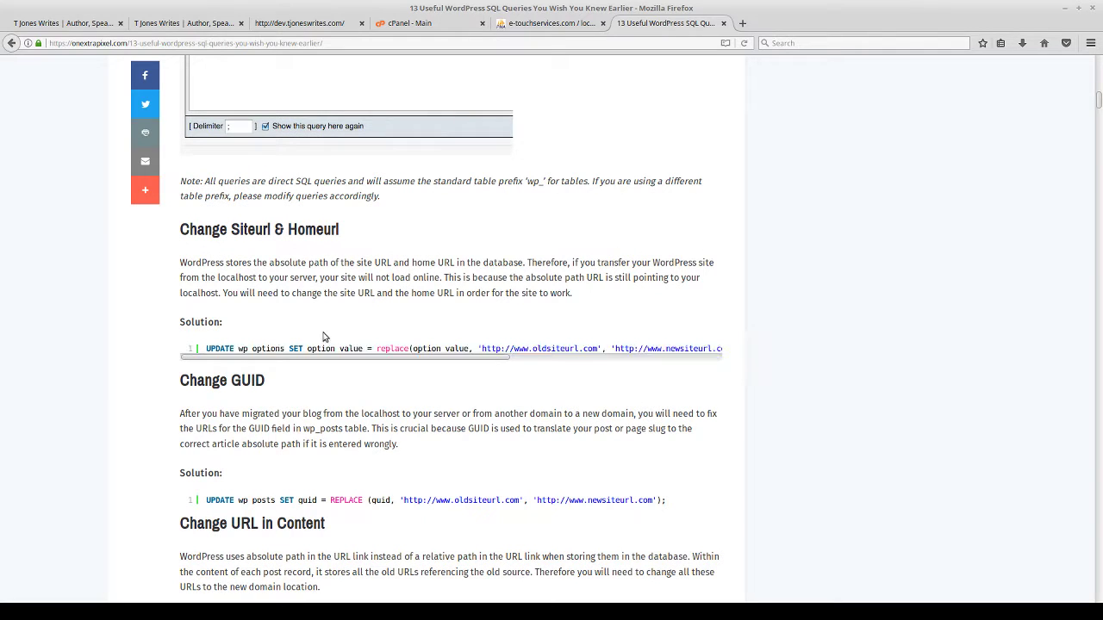
drag(205, 348, 737, 357)
key(ctrl+c)
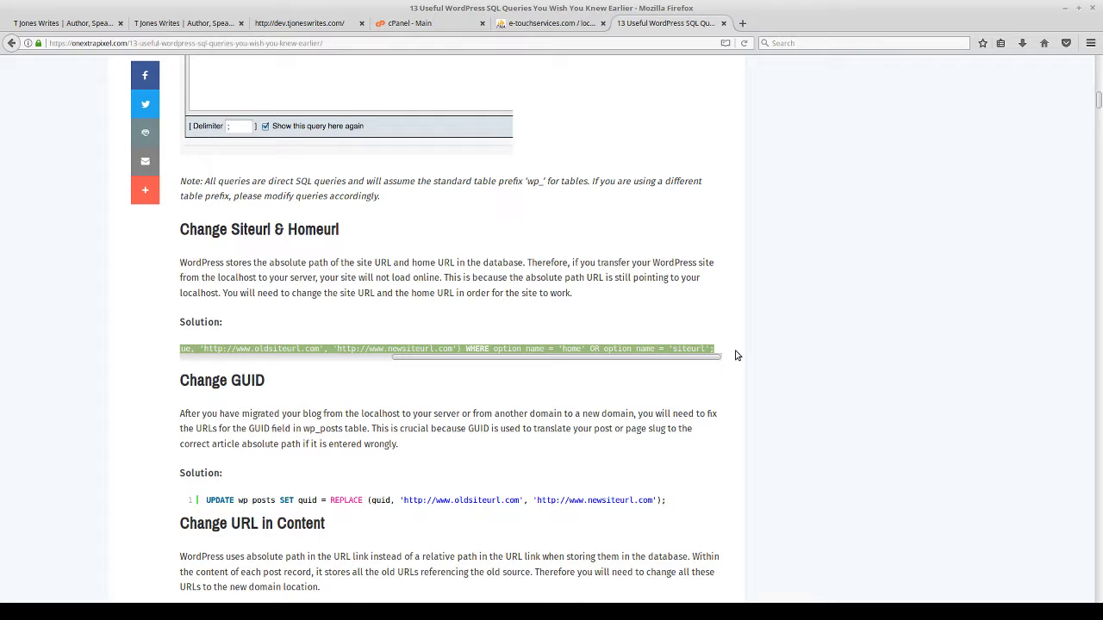
Check the empty SQL query form in phpMyAdmin, and reread the Change Siteurl & Homeurl query from its beginning in the article
click(540, 26)
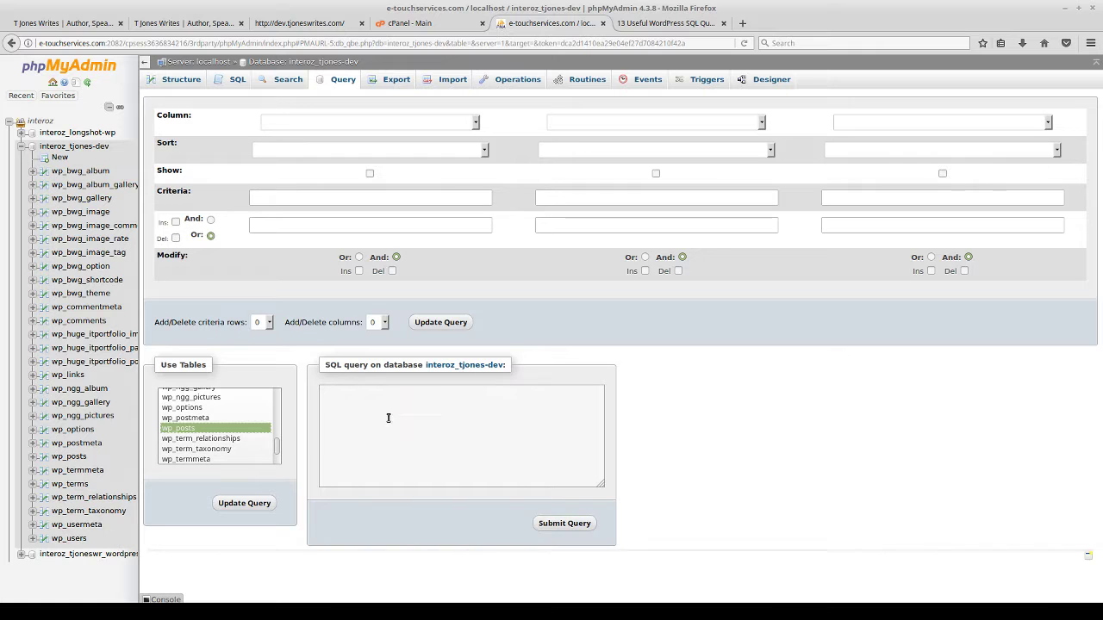
click(340, 404)
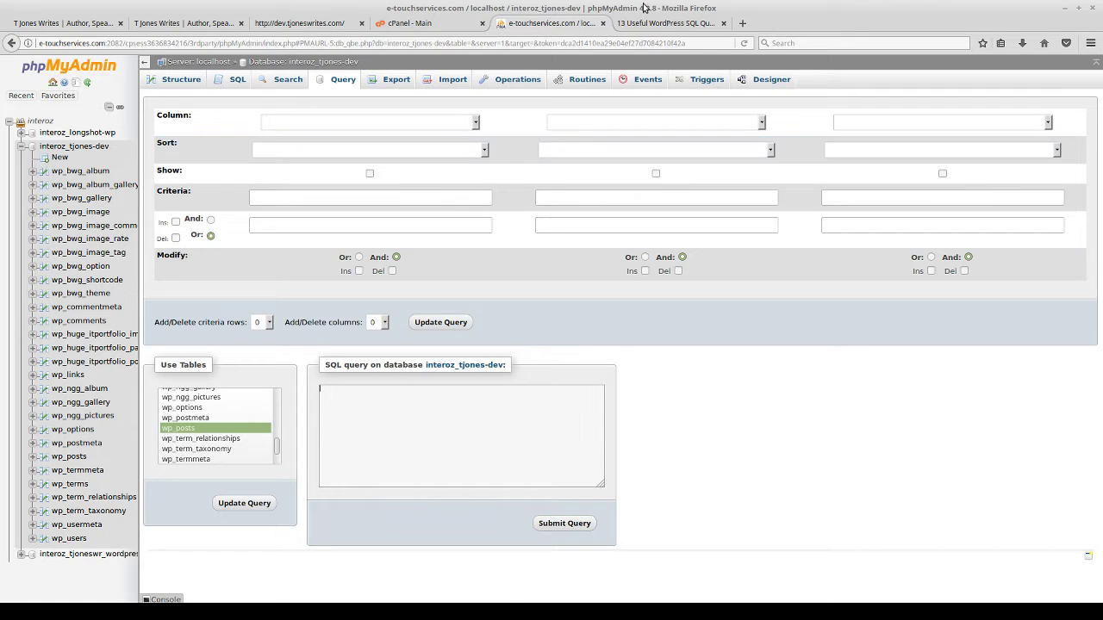
click(655, 26)
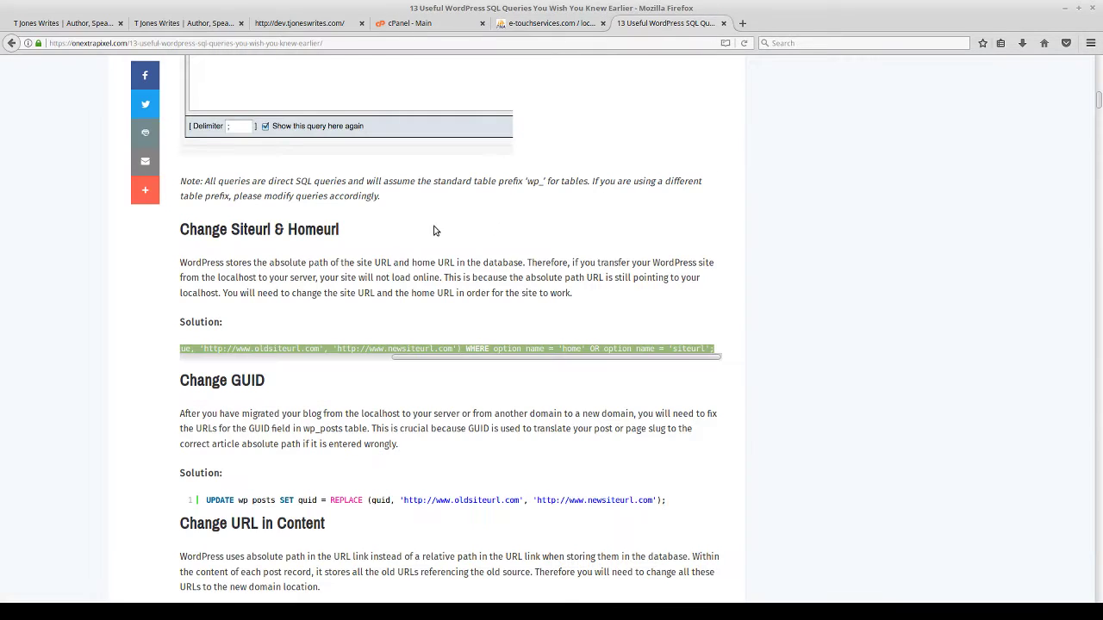
click(284, 350)
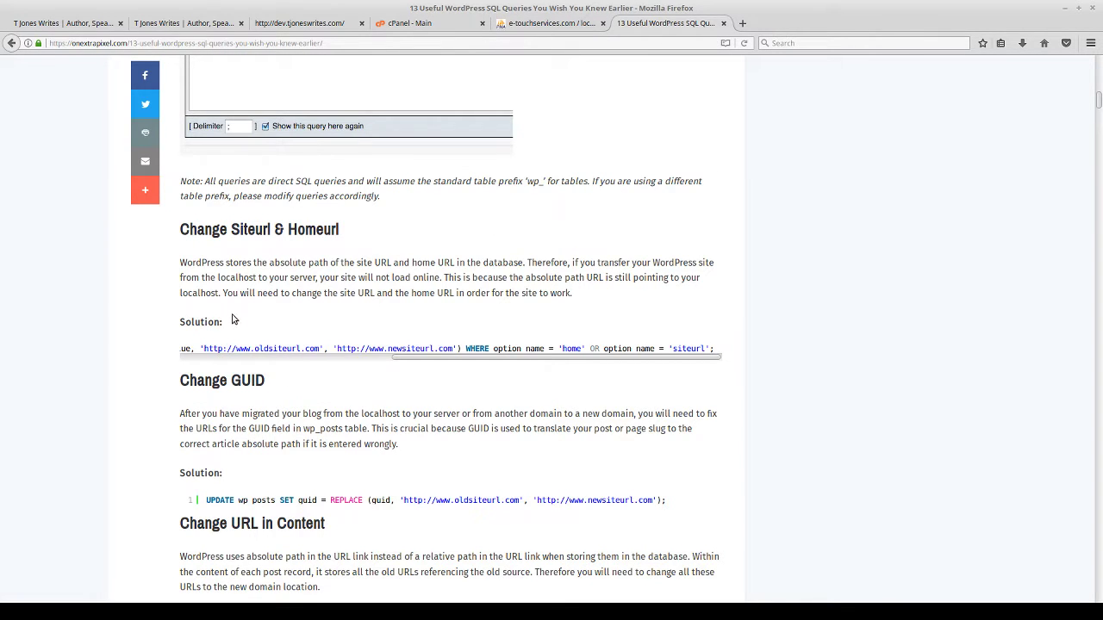
scroll(201, 364, up, 1)
scroll(201, 364, up, 1)
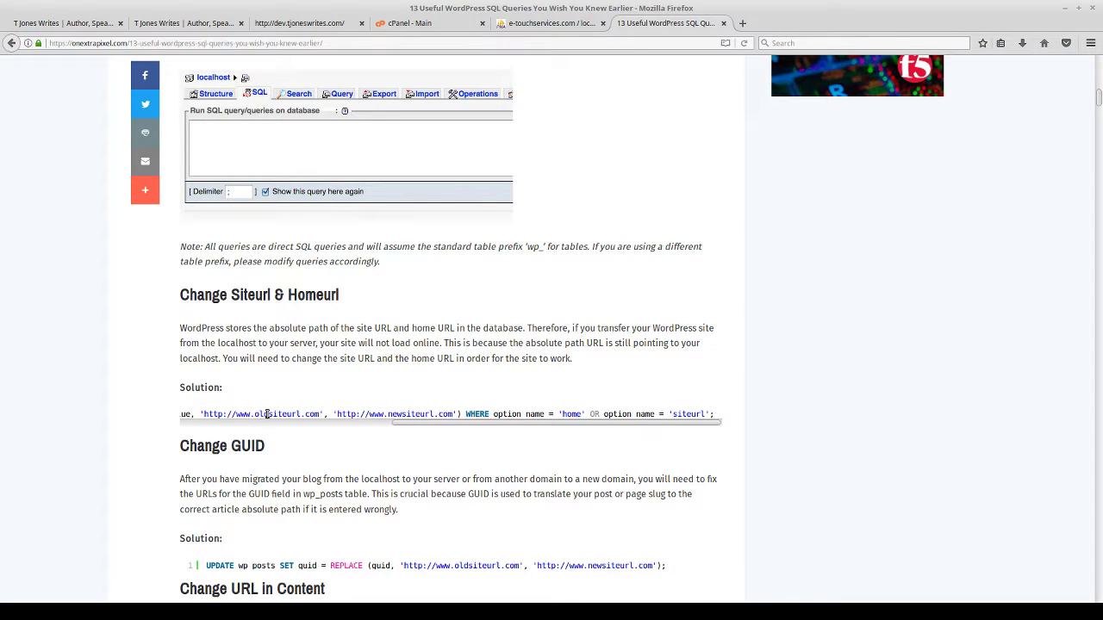
scroll(267, 414, left, 6)
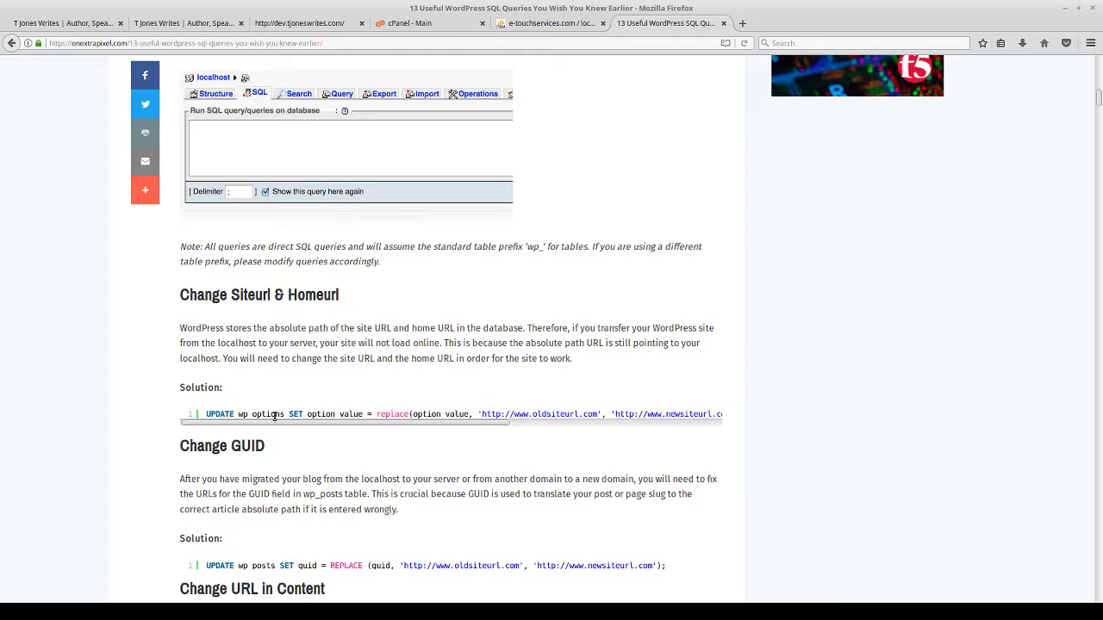
Switch to phpMyAdmin, clear the table selection, and paste the copied UPDATE wp_options query into the interoz_tjones-dev SQL query box
click(542, 24)
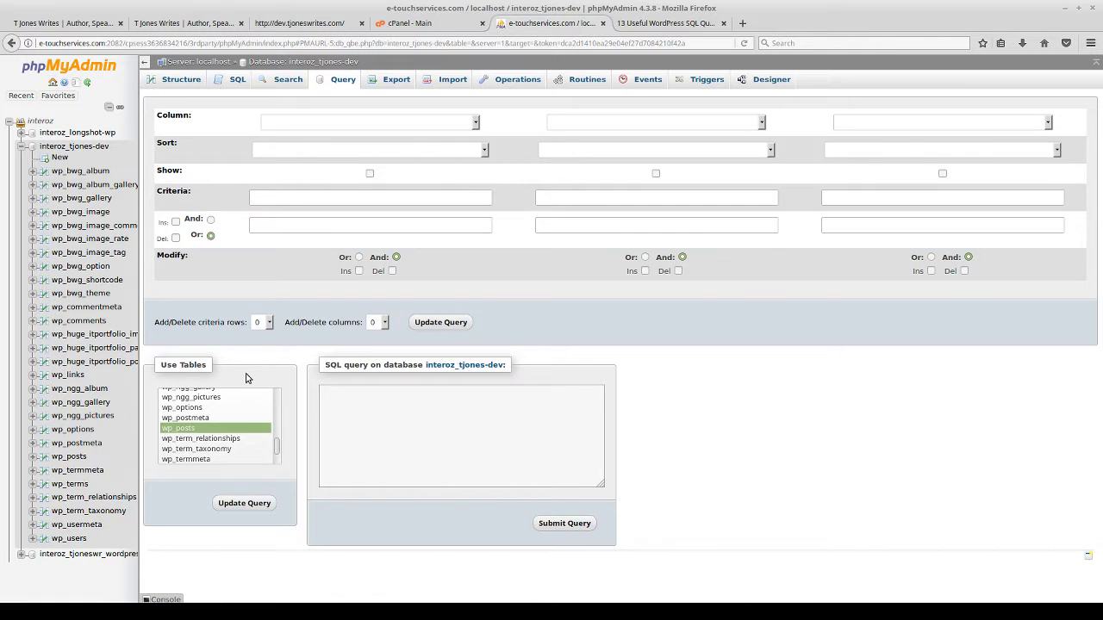
scroll(236, 422, up, 10)
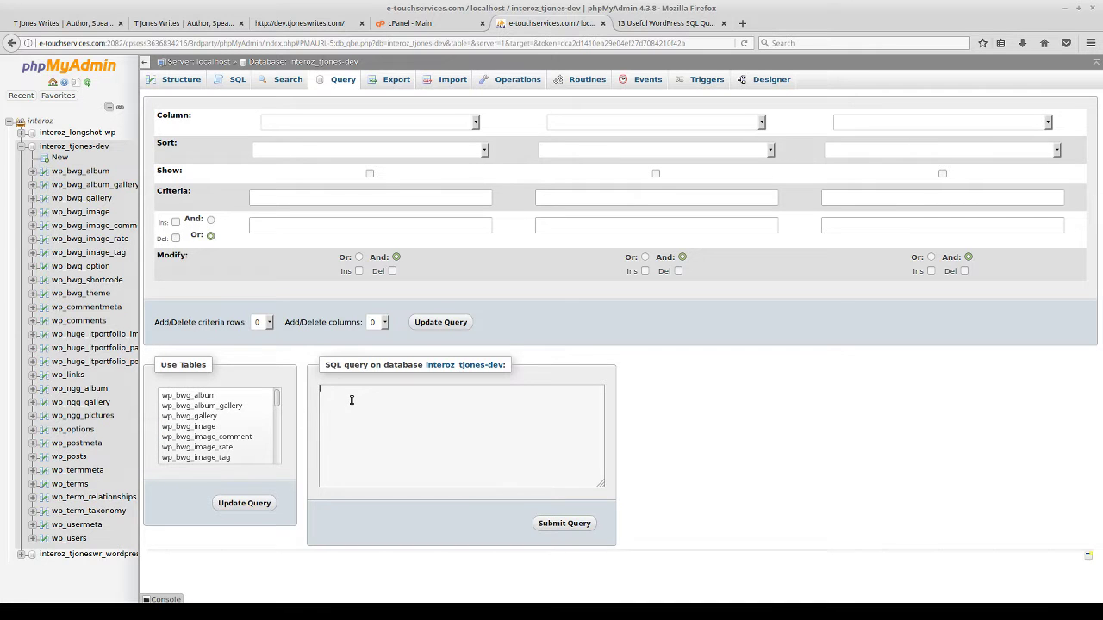
scroll(240, 405, down, 3)
scroll(238, 405, up, 3)
click(190, 397)
scroll(249, 418, down, 4)
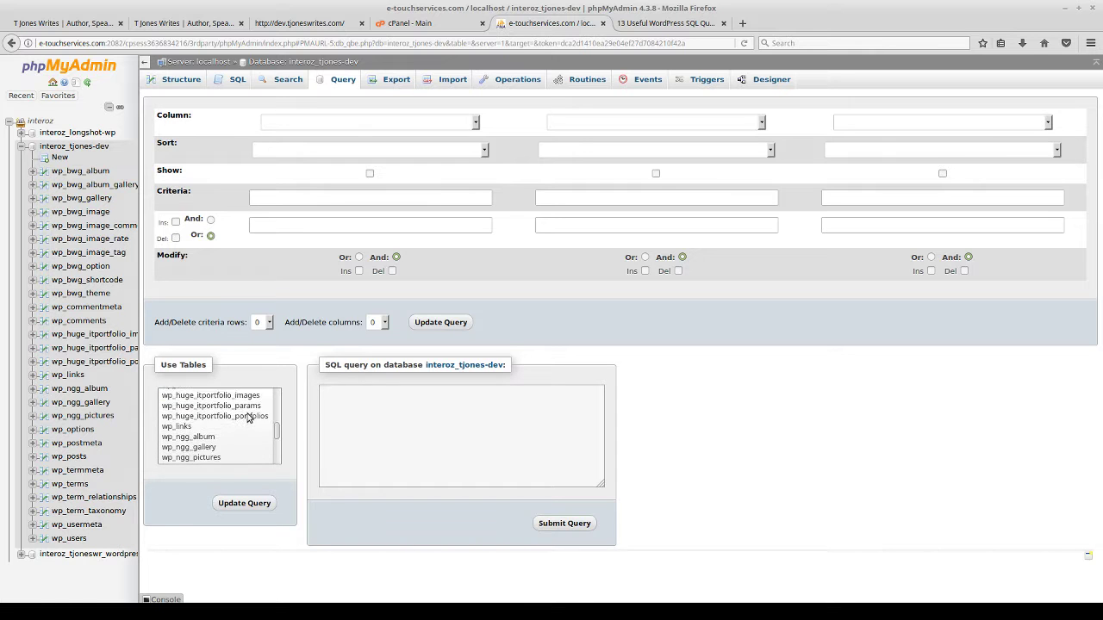
scroll(249, 418, down, 4)
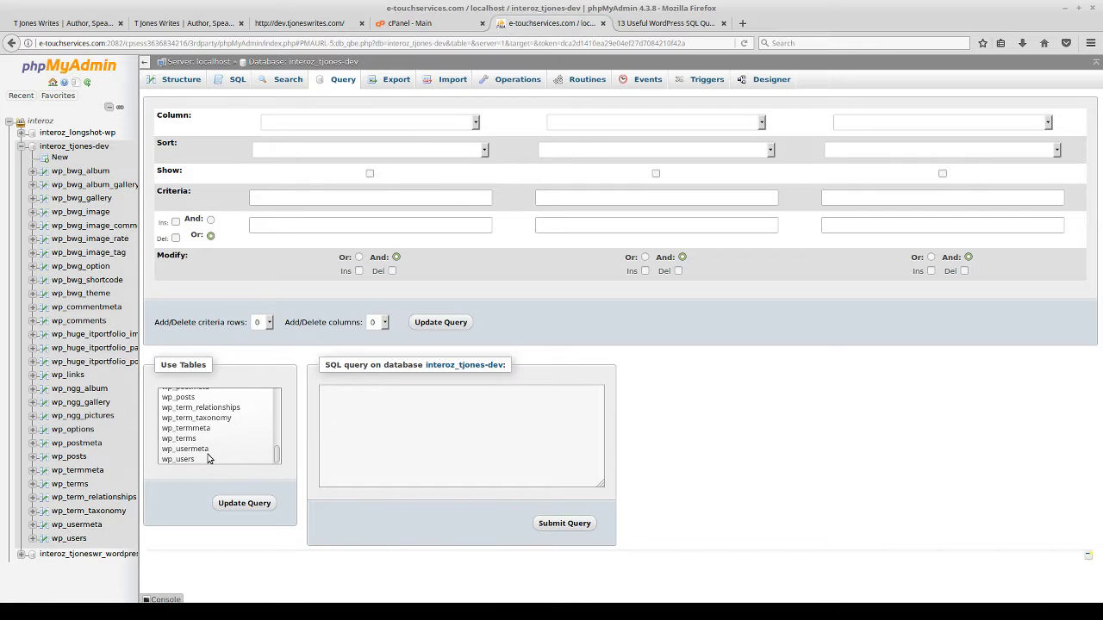
click(351, 407)
key(ctrl+v)
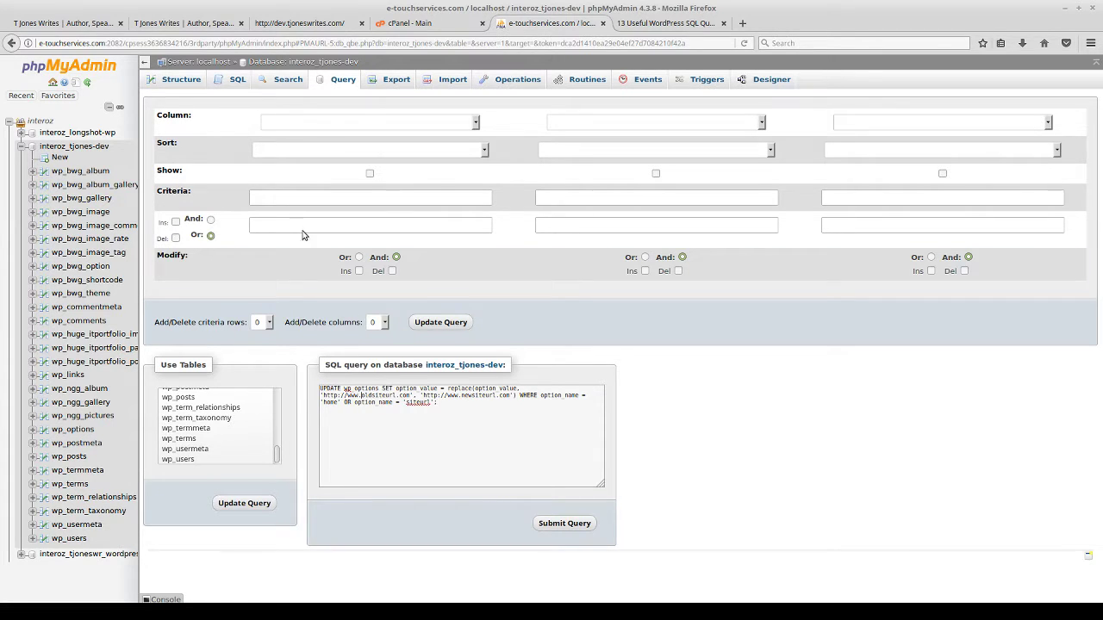
Copy the live site's address from its browser page and paste it over oldsiteurl.com in the UPDATE wp_options query
click(97, 23)
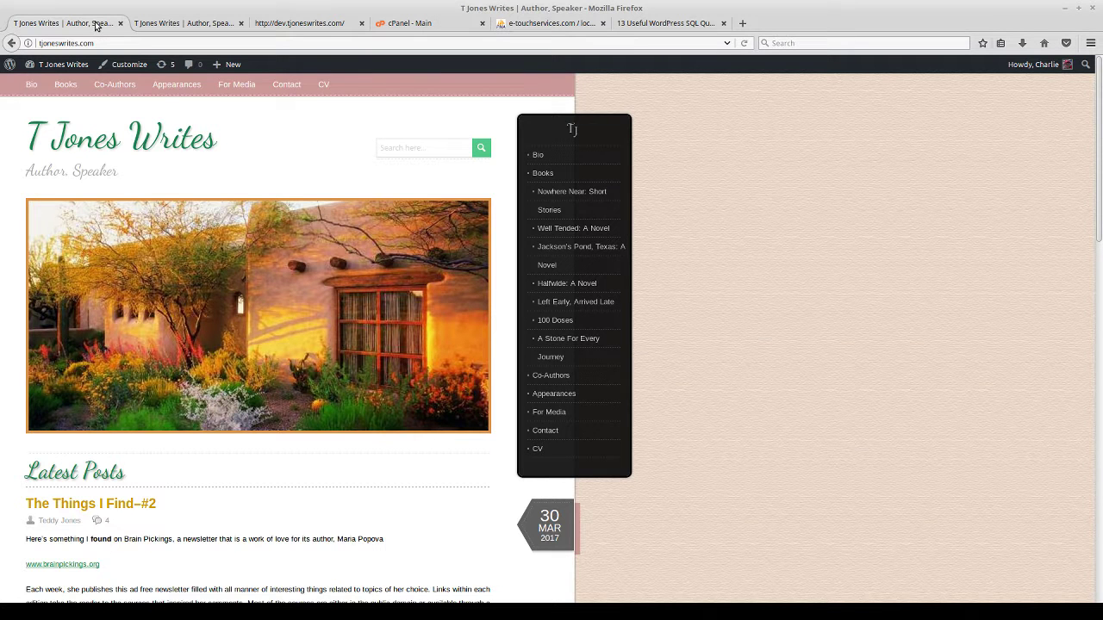
drag(93, 44, 38, 43)
key(ctrl+c)
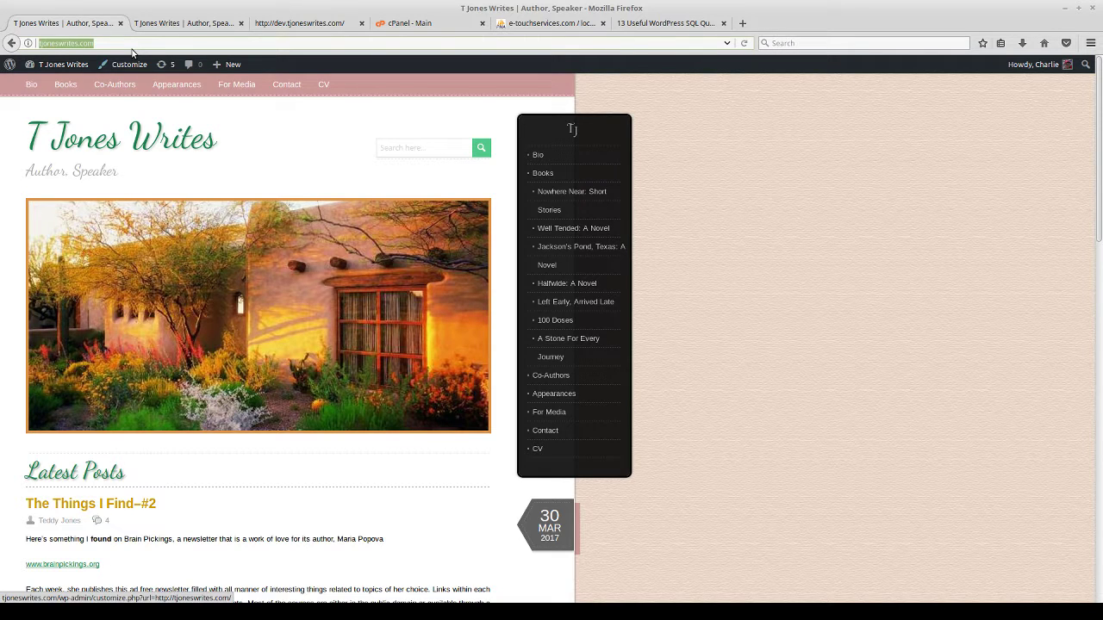
click(517, 29)
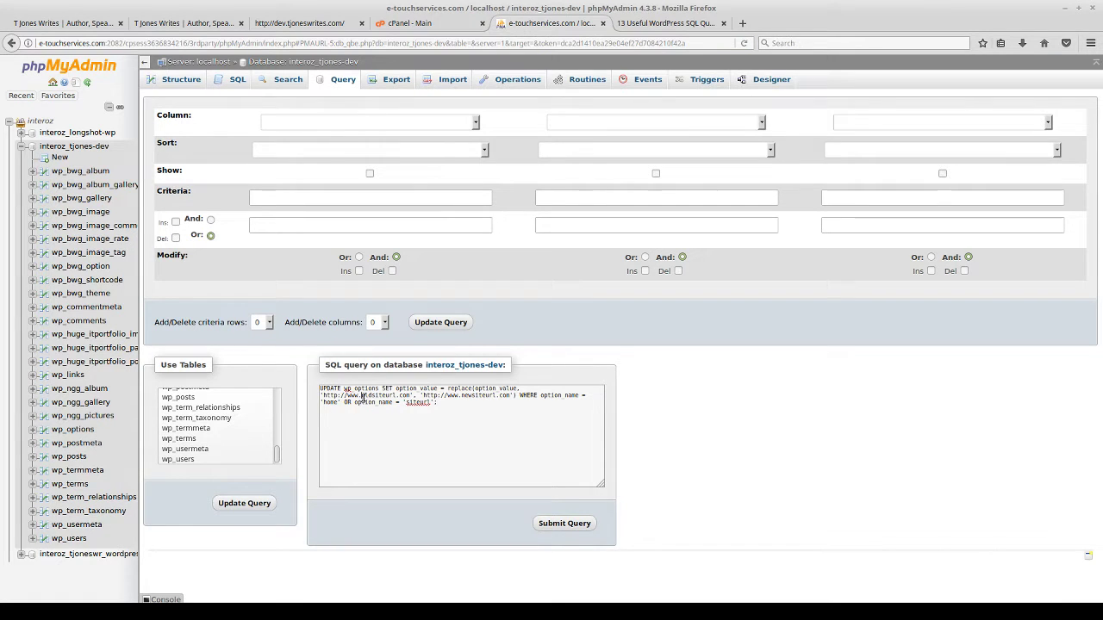
drag(362, 397, 388, 397)
key(ctrl+v)
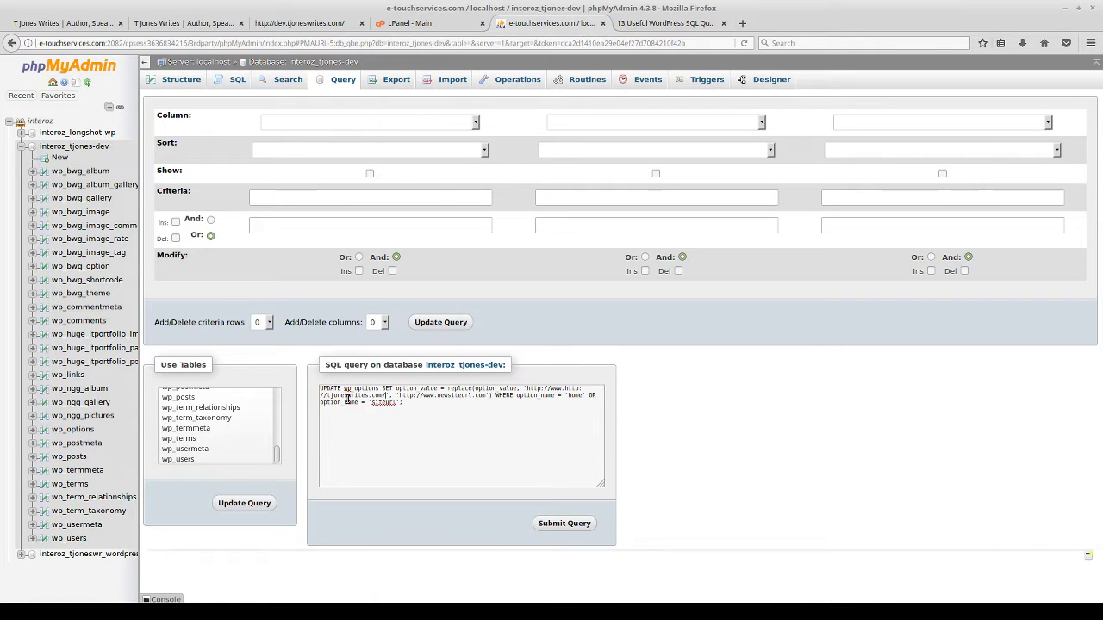
key(BackSpace)
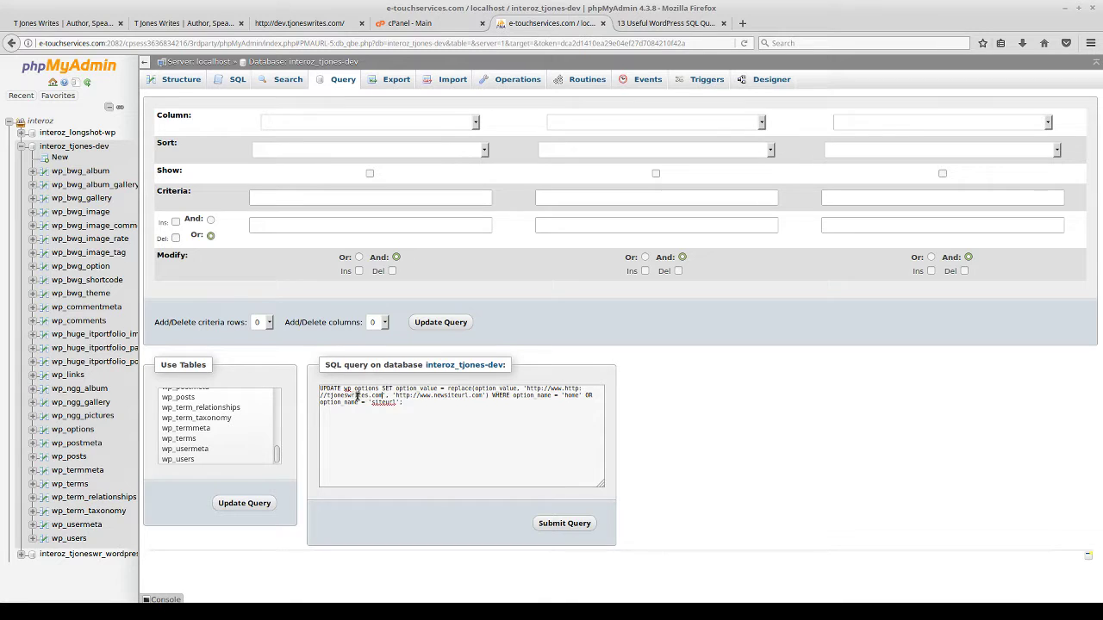
key(BackSpace)
key(BackSpace)
key(BackSpace)
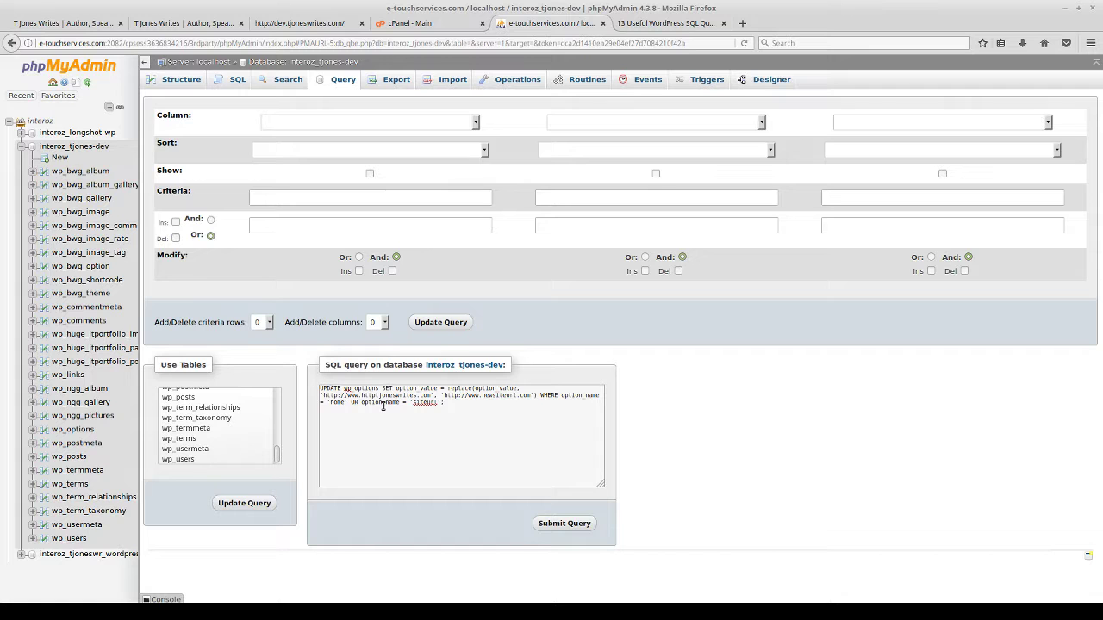
key(BackSpace)
key(BackSpace)
key(BackSpace)
key(BackSpace)
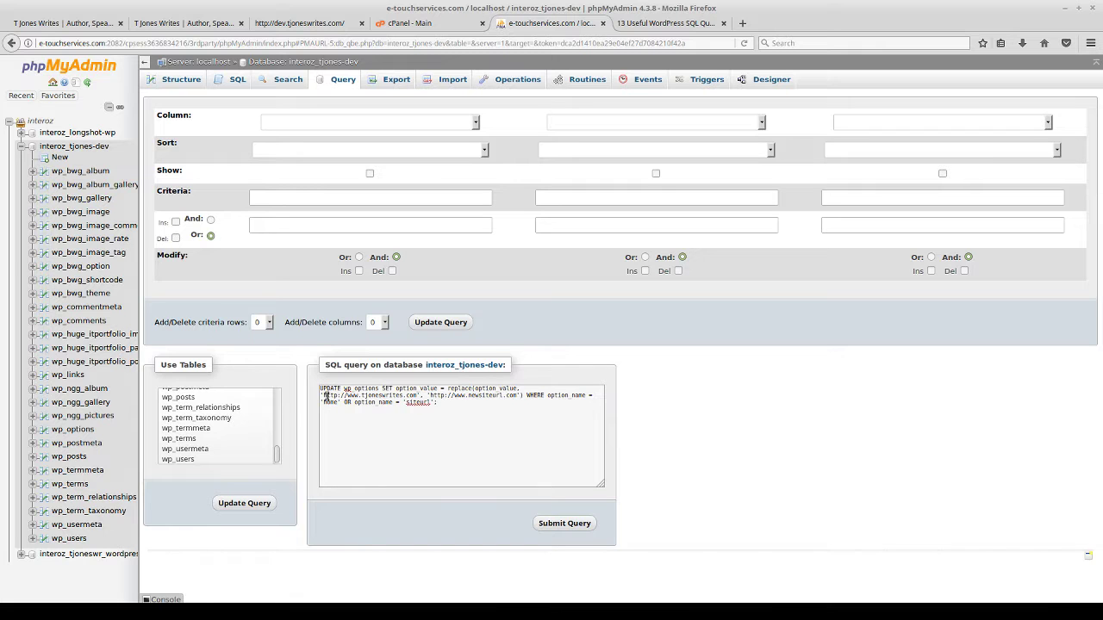
drag(324, 396, 417, 396)
key(ctrl+c)
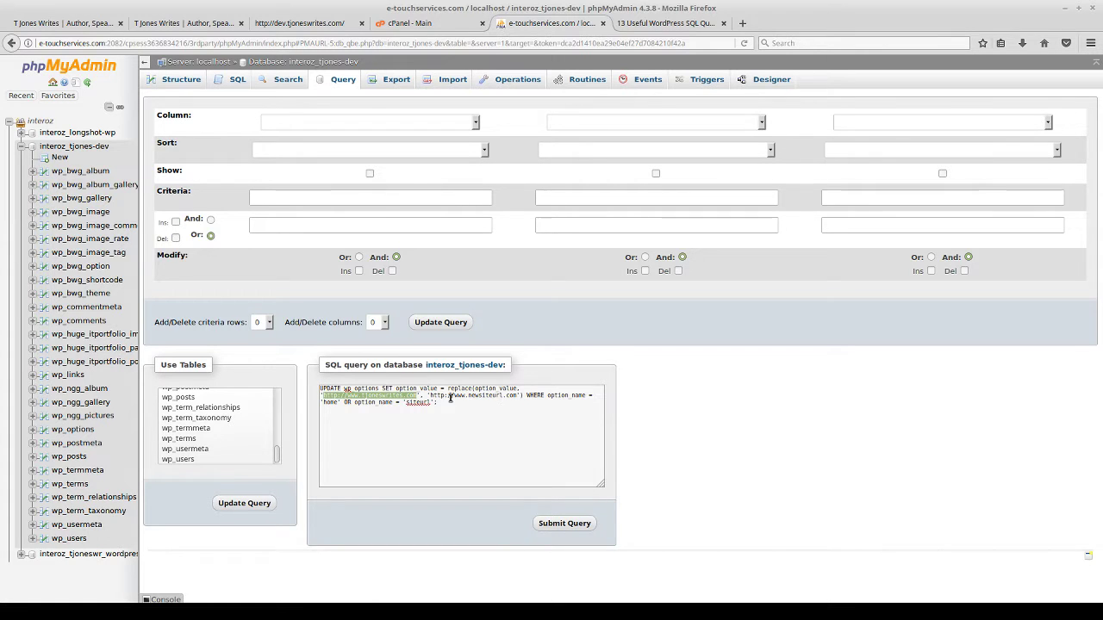
drag(430, 396, 518, 395)
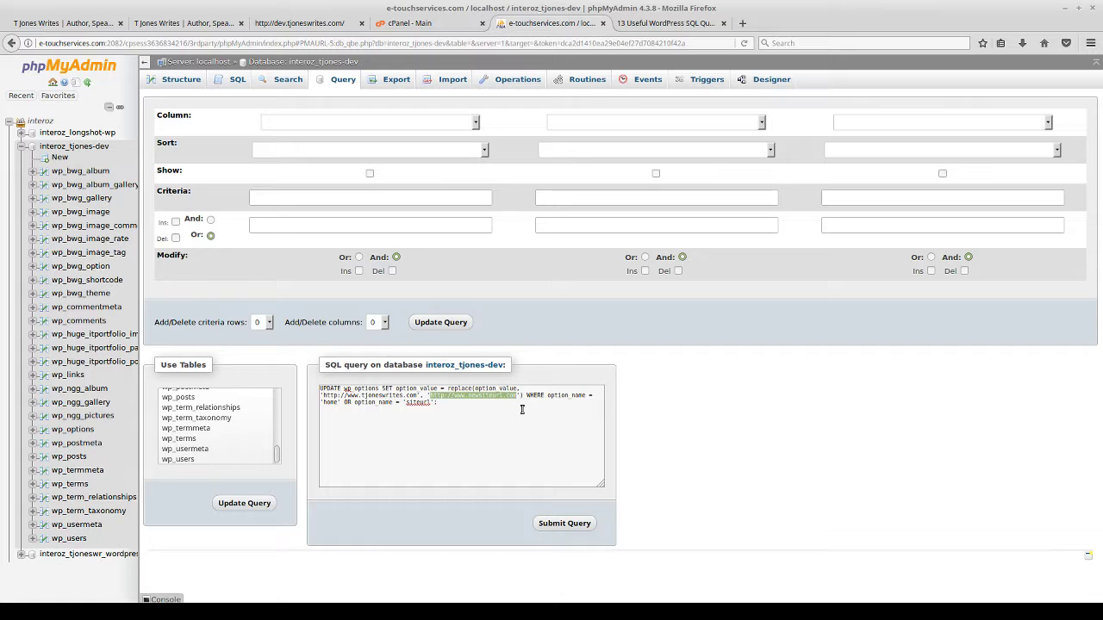
key(ctrl+v)
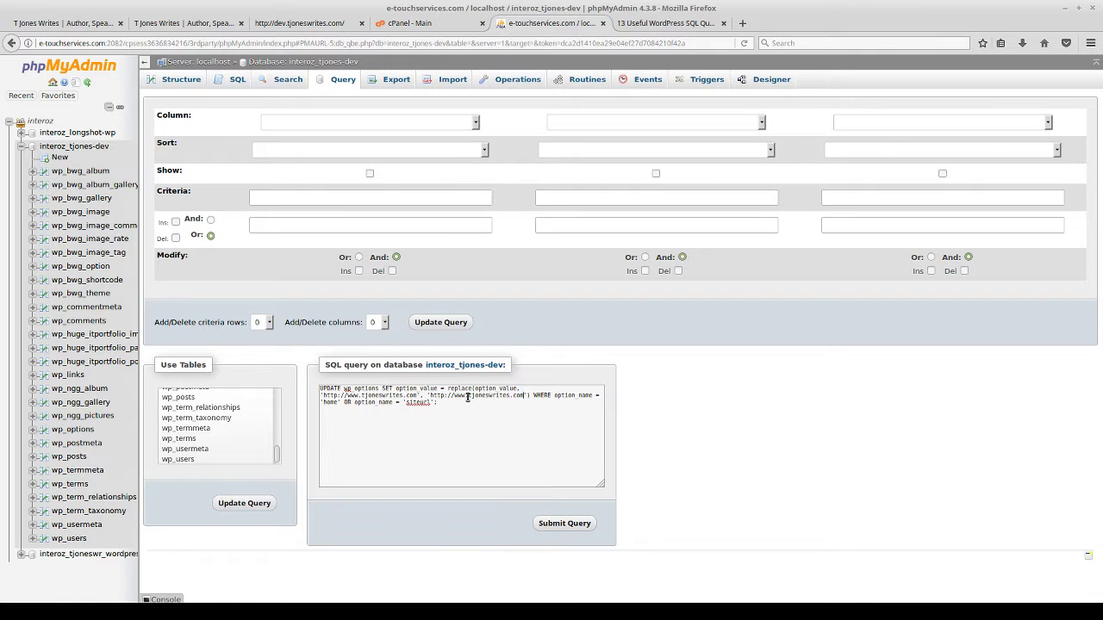
click(468, 397)
key(BackSpace)
key(BackSpace)
key(BackSpace)
key(BackSpace)
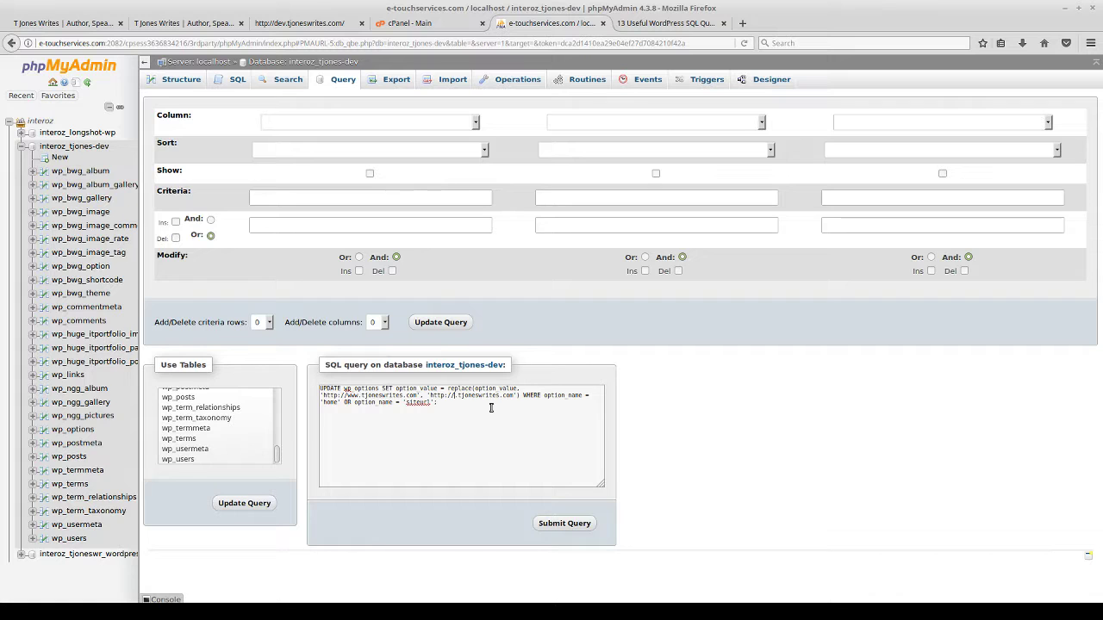
text(dev)
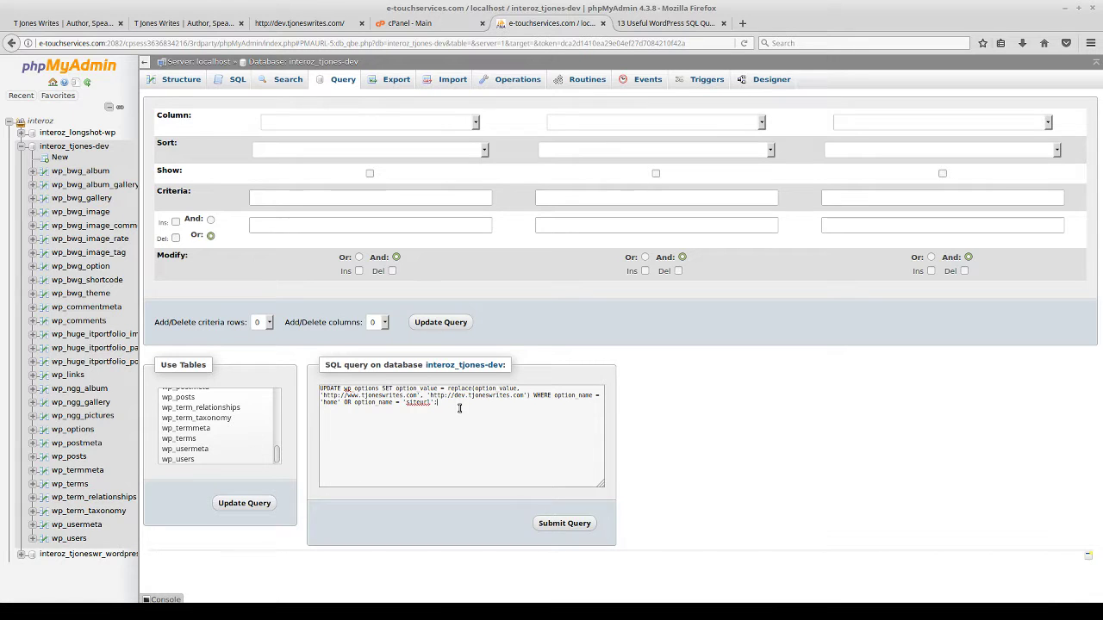
click(459, 409)
click(575, 525)
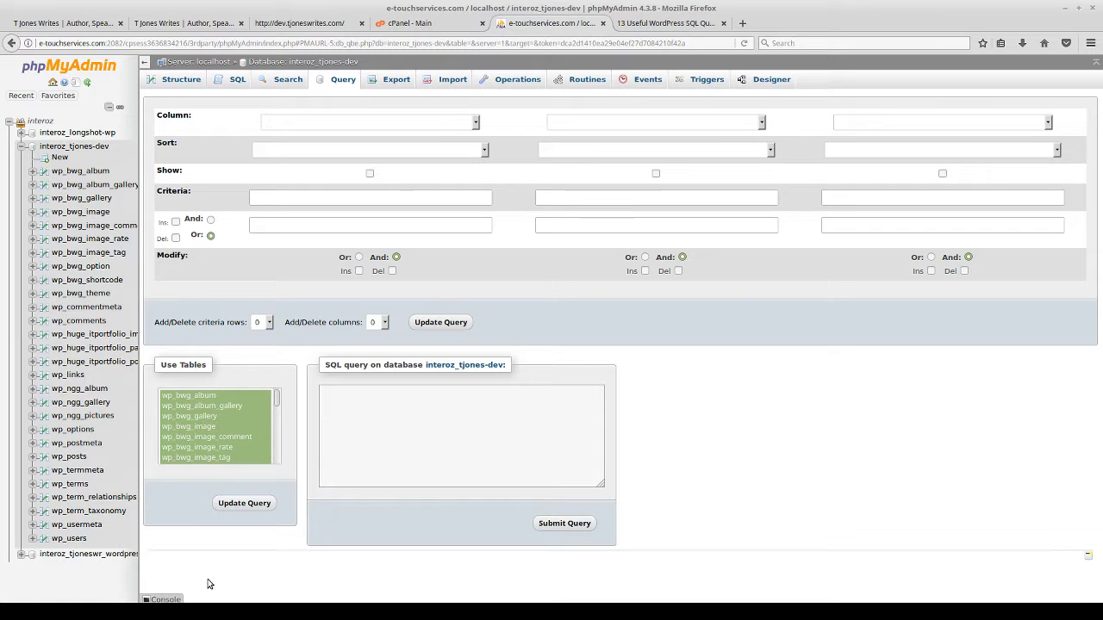
Open the phpMyAdmin console and review the logged queries, including the submitted UPDATE wp_options statement
click(175, 598)
mouse_move(422, 564)
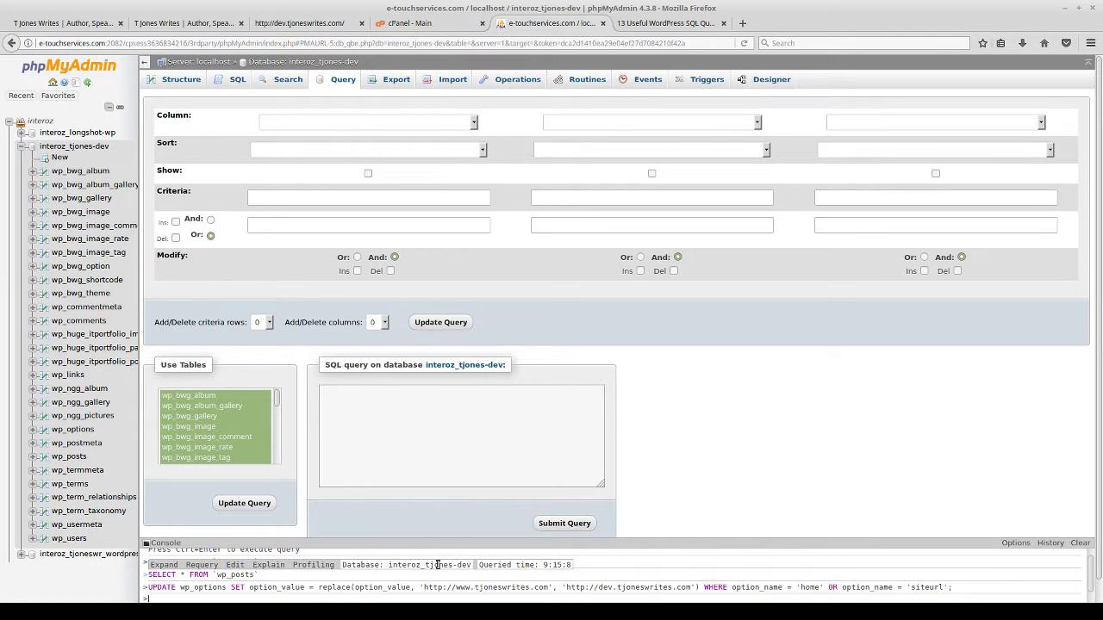
mouse_move(501, 563)
scroll(342, 573, up, 1)
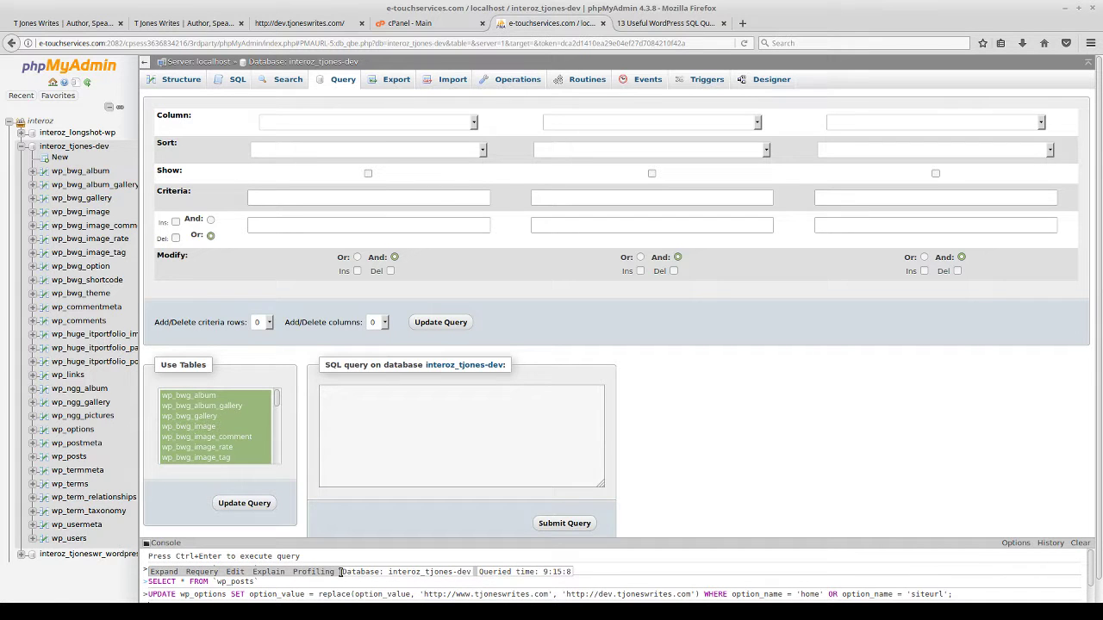
scroll(341, 573, down, 3)
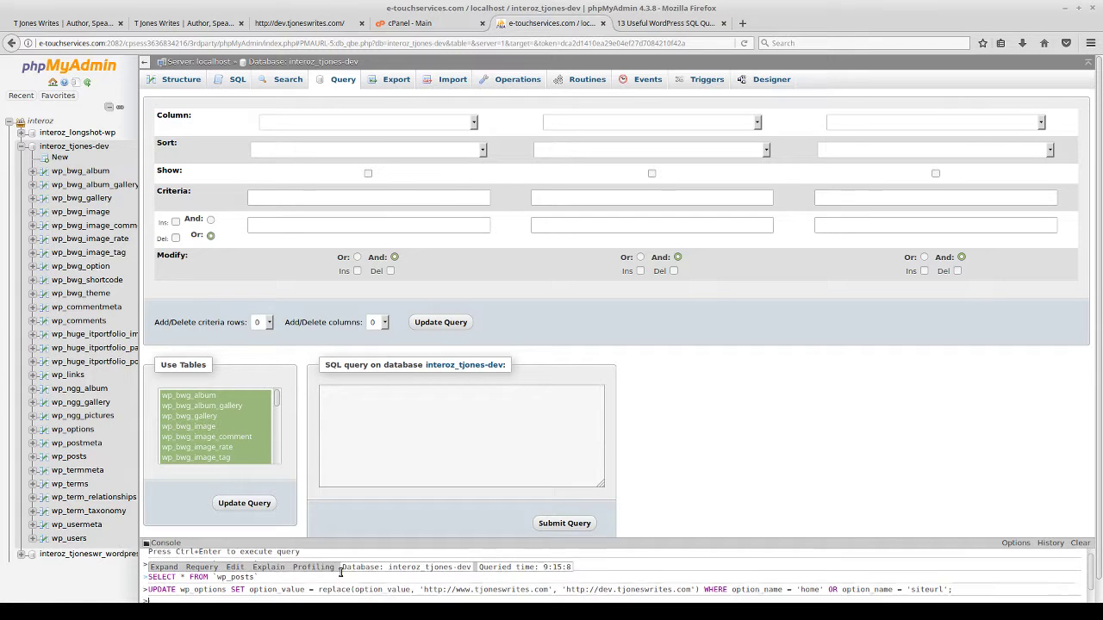
scroll(263, 576, up, 3)
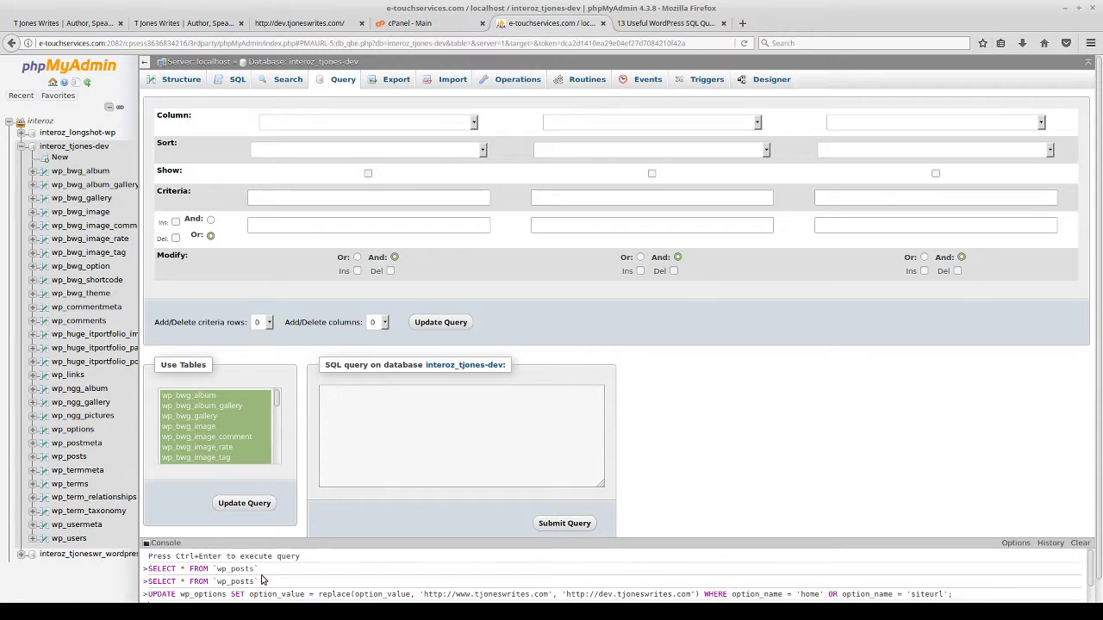
scroll(293, 580, down, 3)
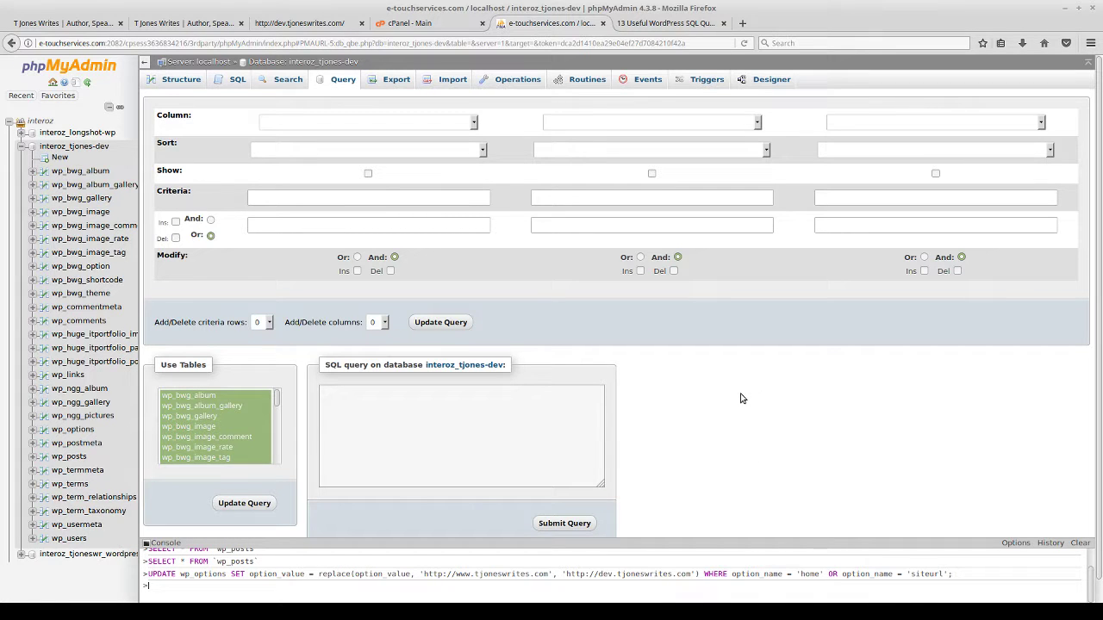
Copy the UPDATE wp_posts query under Change GUID in the article and paste it into the phpMyAdmin SQL query box
click(657, 27)
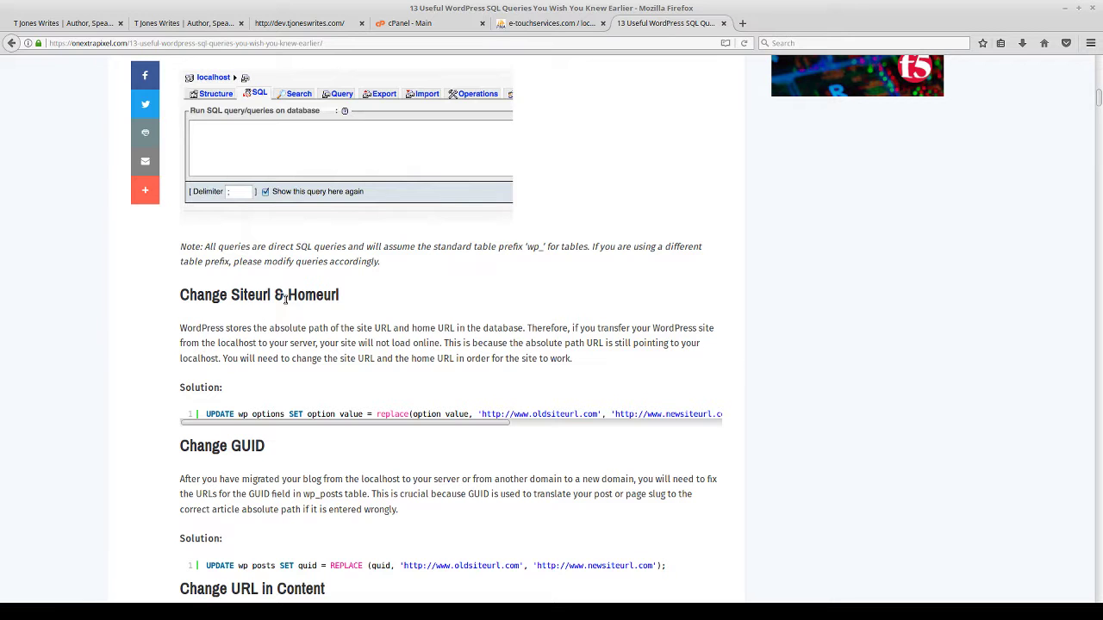
scroll(343, 457, down, 4)
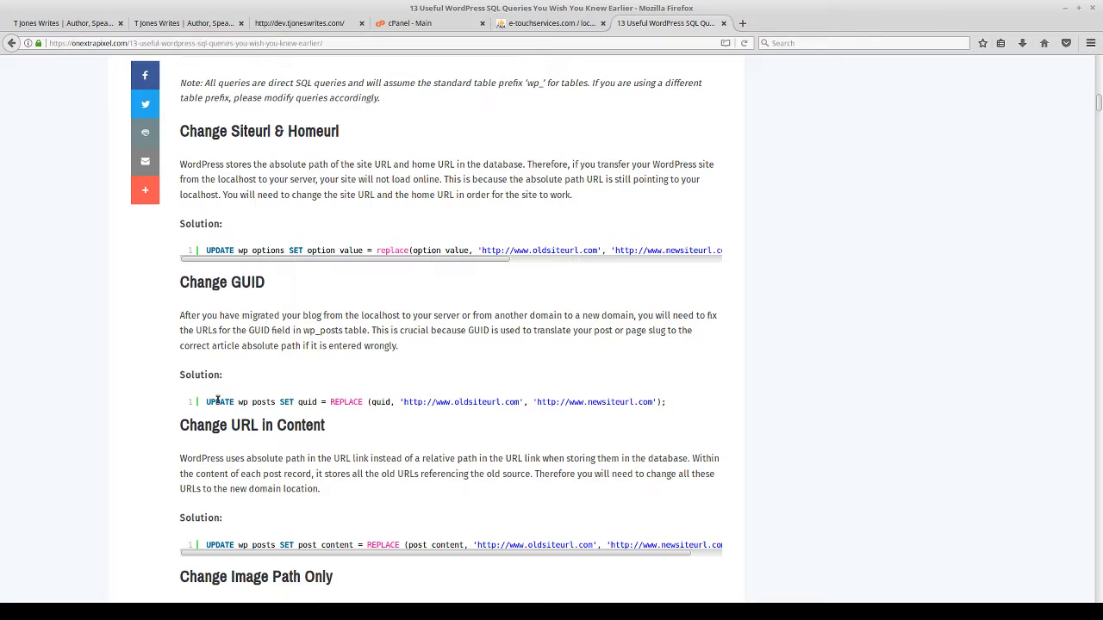
drag(207, 402, 673, 409)
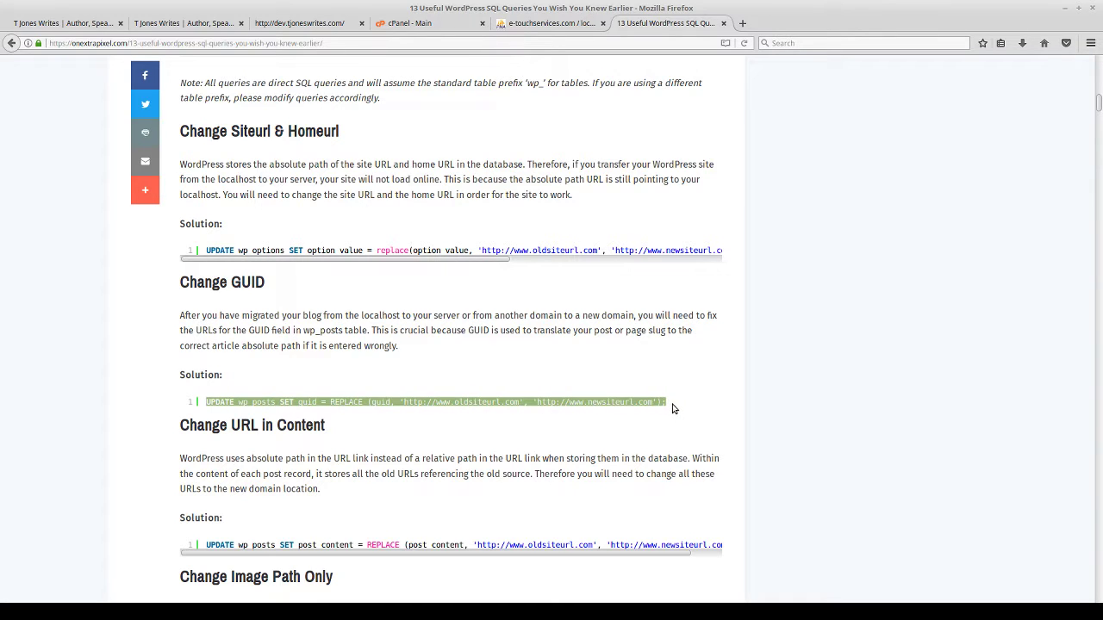
click(431, 25)
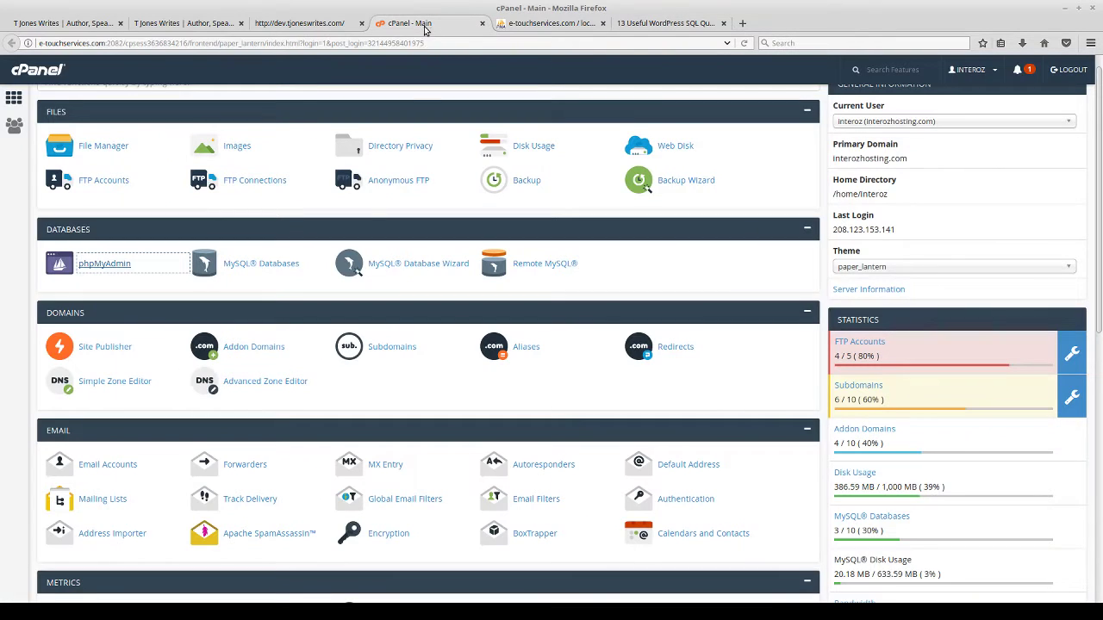
click(552, 26)
click(363, 402)
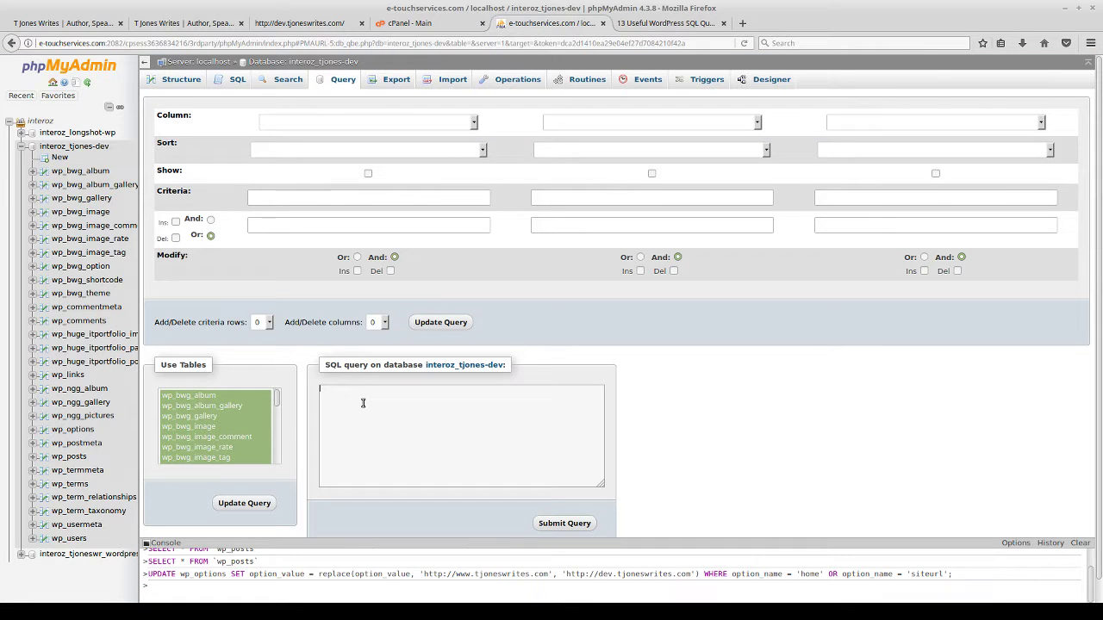
text(UPDATE wp_posts SET guid = REPLACE (guid, 'http://www.oldsiteurl.com', 'http://www.newsiteurl.com');)
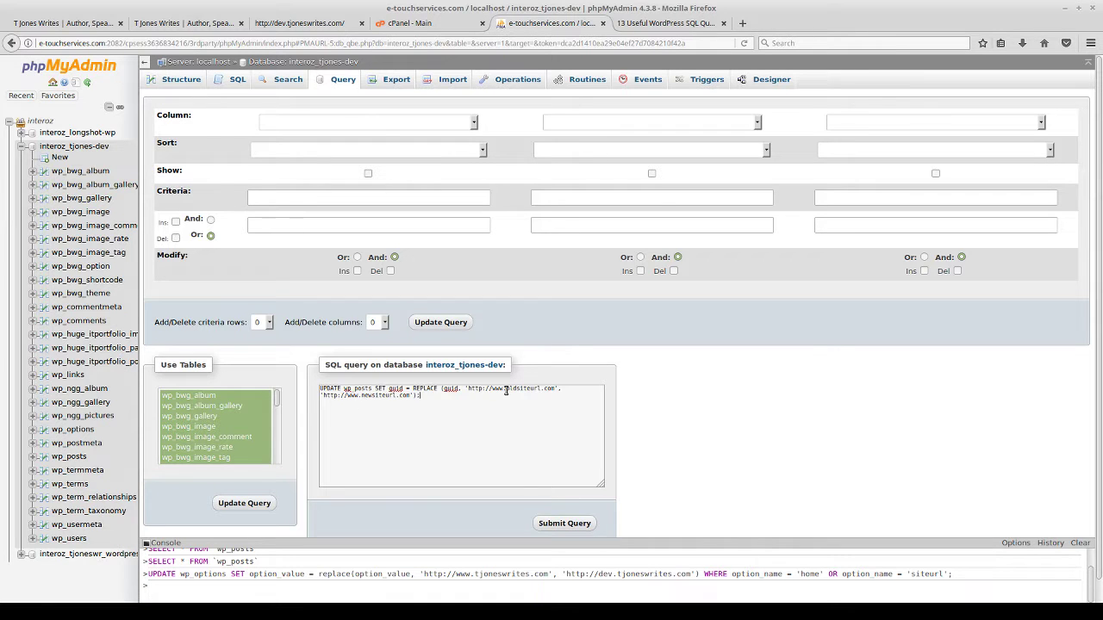
Copy the live site's address again and paste it over oldsiteurl.com in the UPDATE wp_posts guid query
drag(506, 389, 543, 389)
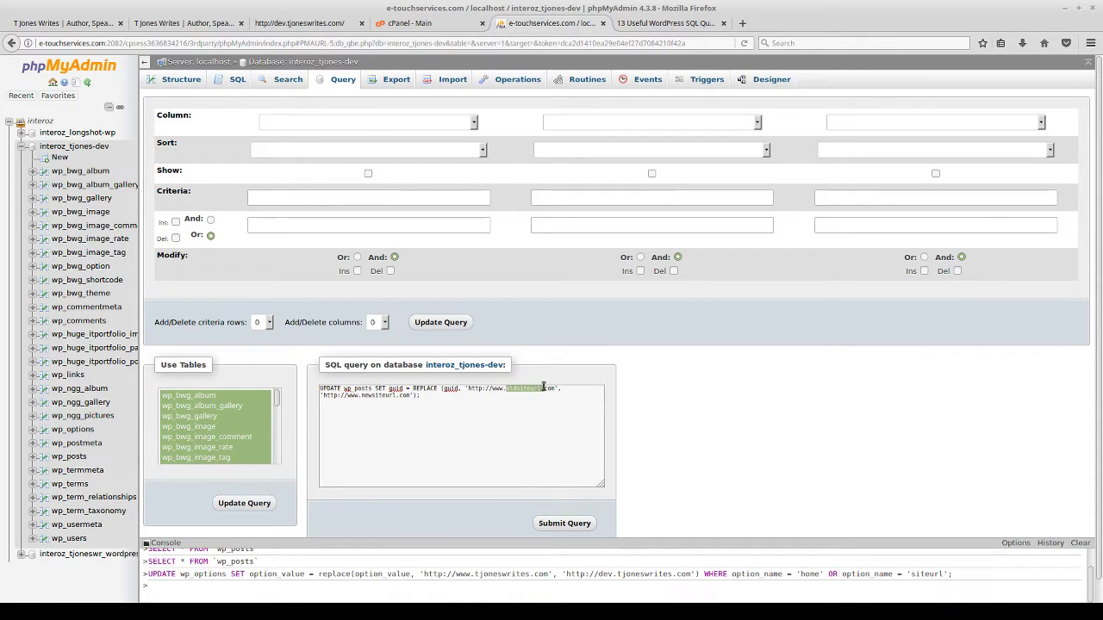
click(92, 26)
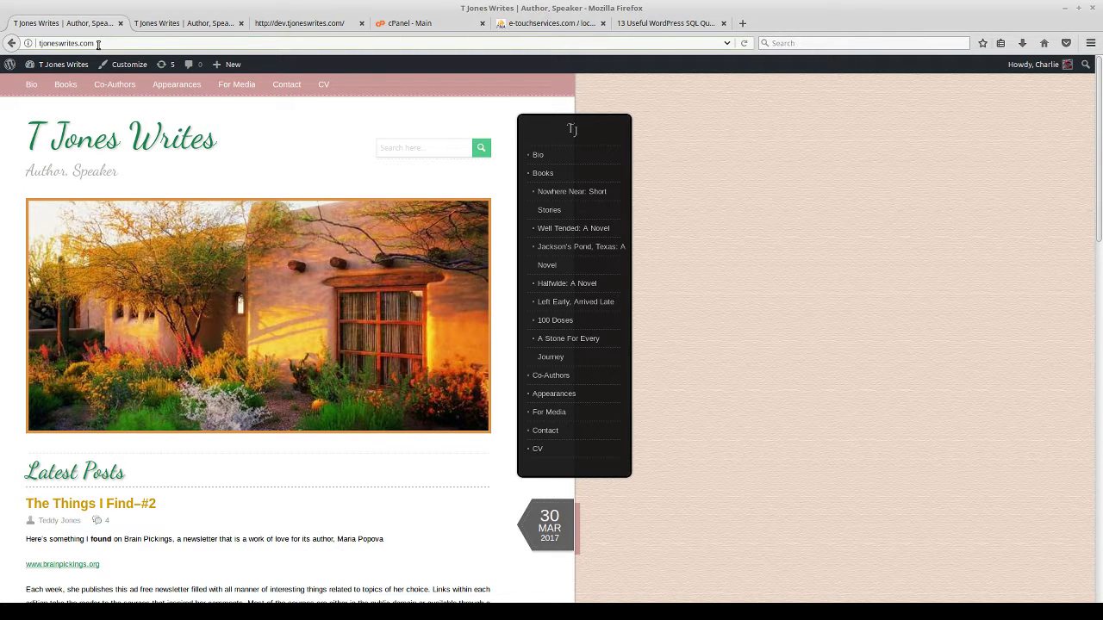
drag(98, 45, 40, 43)
key(ctrl+c)
click(550, 26)
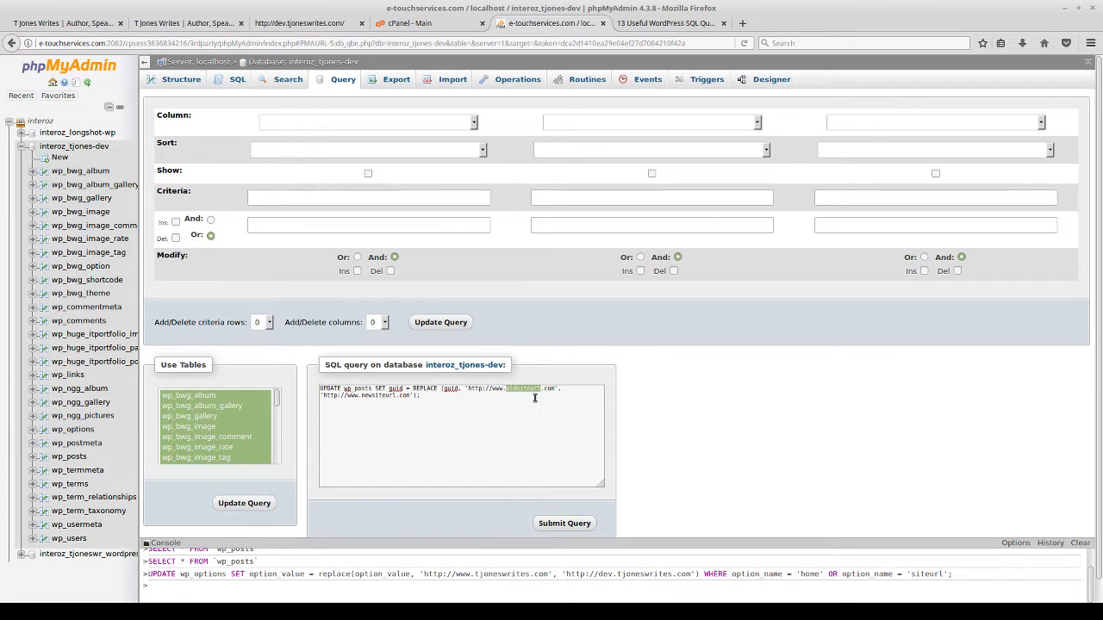
click(525, 392)
drag(506, 389, 558, 390)
key(ctrl+v)
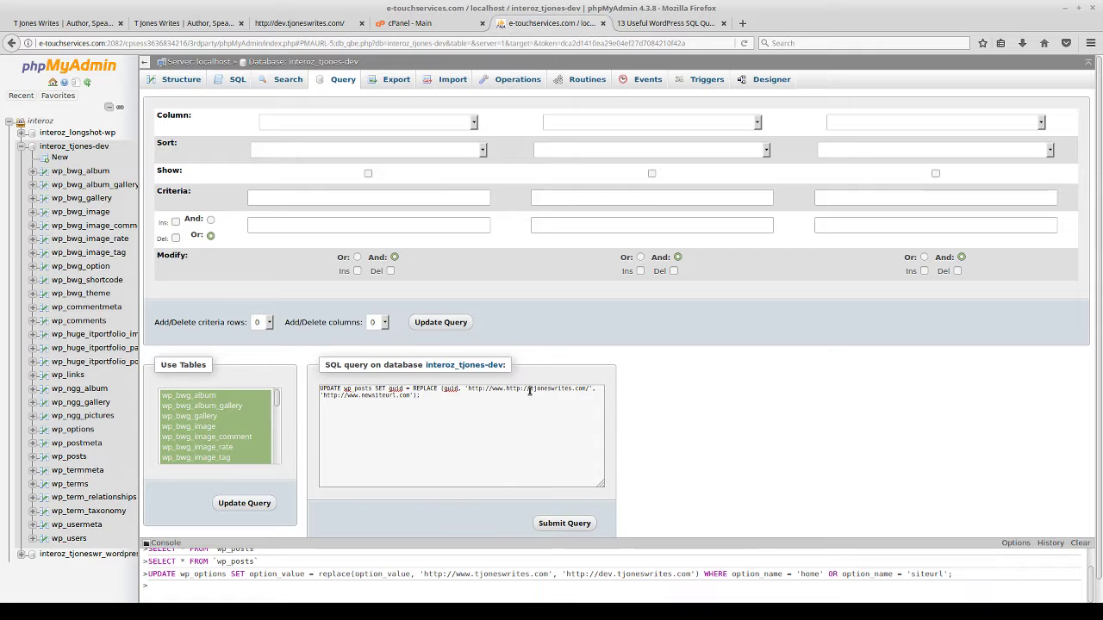
key(BackSpace)
key(BackSpace)
key(BackSpace)
key(BackSpace)
key(BackSpace)
key(BackSpace)
key(BackSpace)
drag(468, 390, 565, 389)
key(ctrl+c)
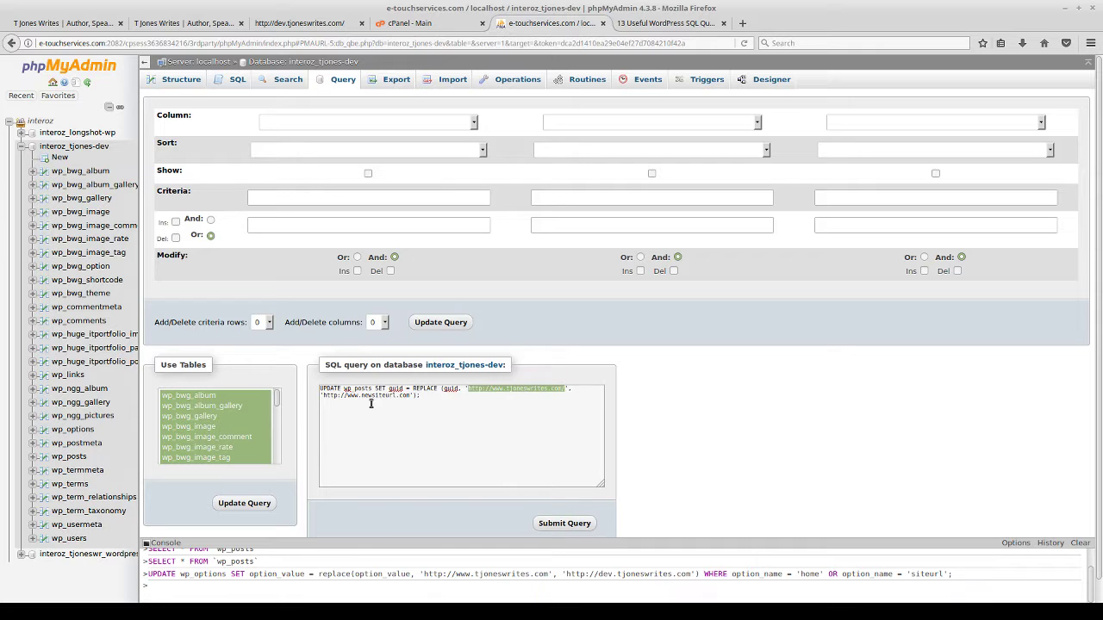
click(326, 397)
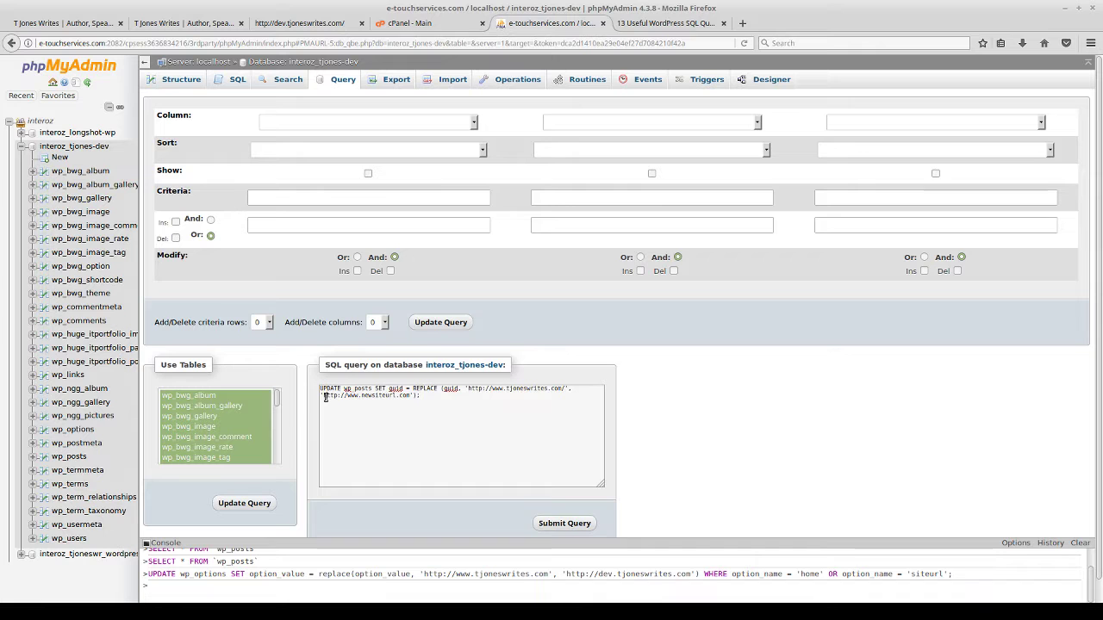
key(shift+End)
click(349, 397)
drag(324, 395, 409, 397)
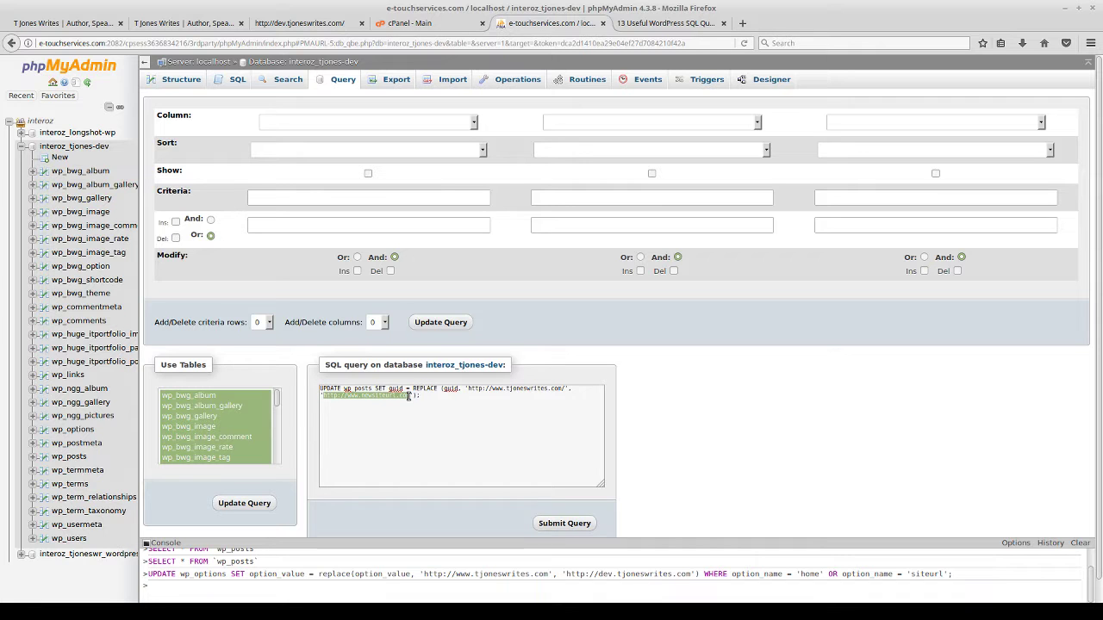
key(ctrl+v)
key(BackSpace)
key(BackSpace)
key(BackSpace)
text(dev)
click(436, 398)
click(565, 524)
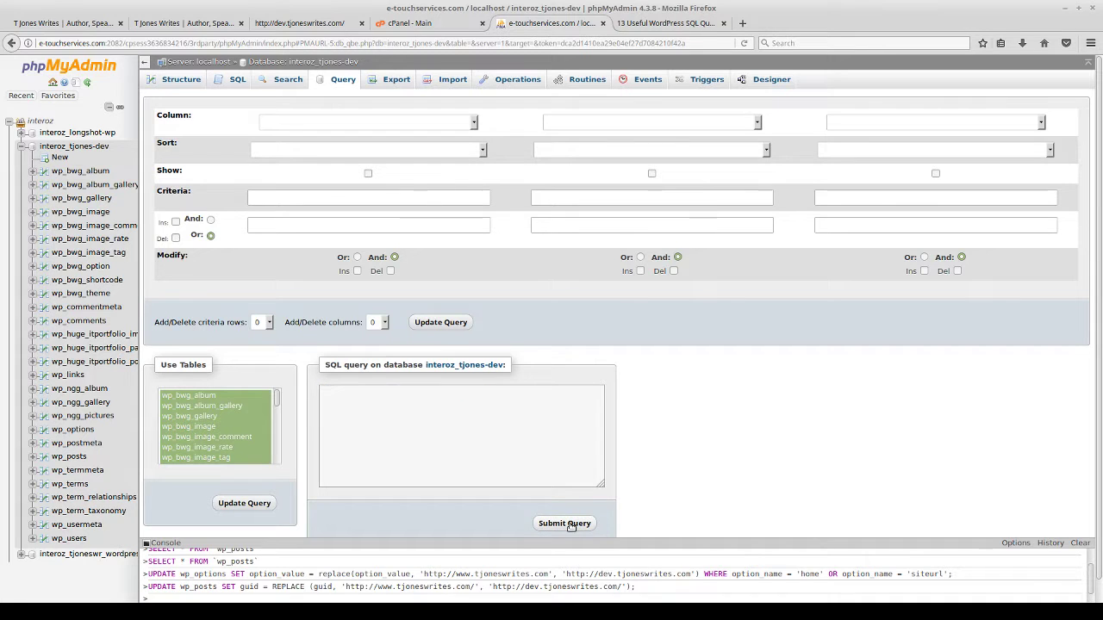
Enlarge the phpMyAdmin console and review the logged wp_options and wp_posts UPDATE statements
scroll(526, 532, down, 1)
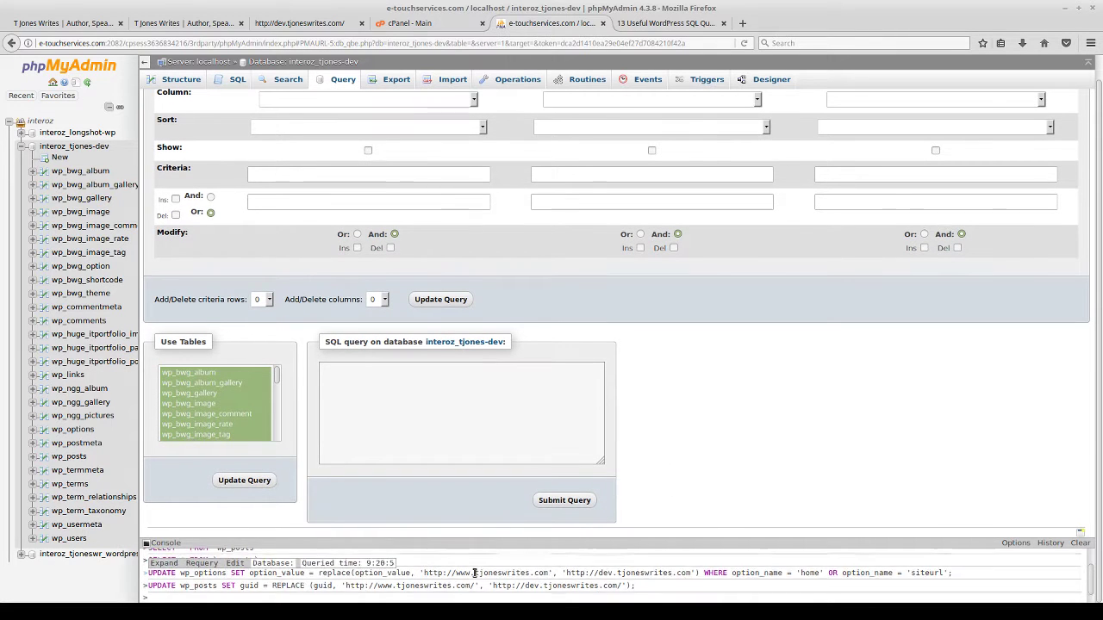
drag(572, 542, 572, 504)
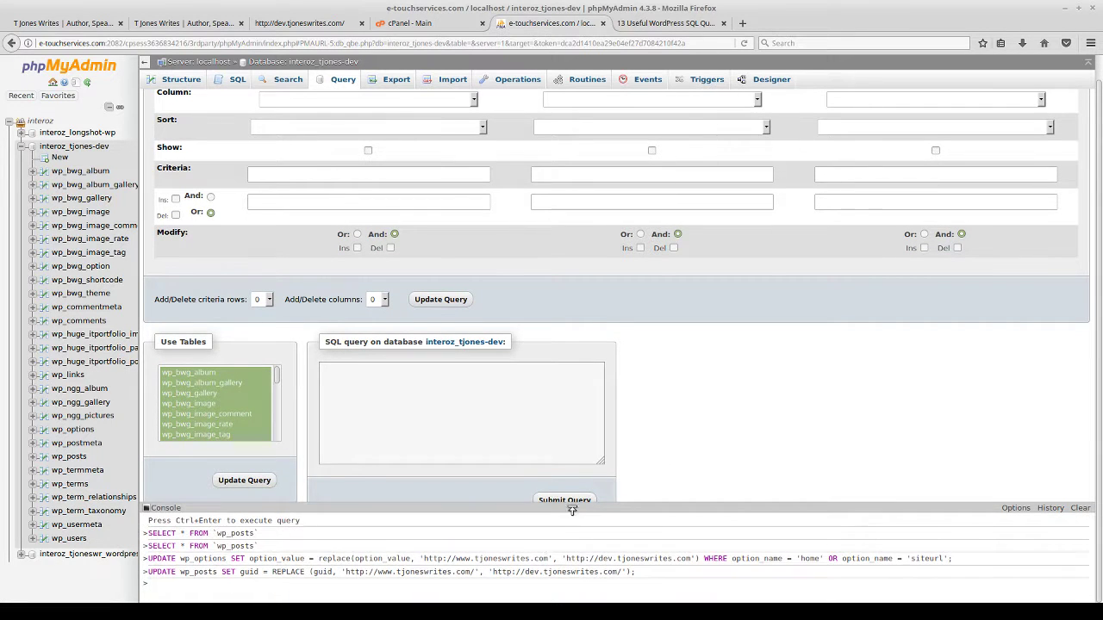
scroll(572, 505, down, 1)
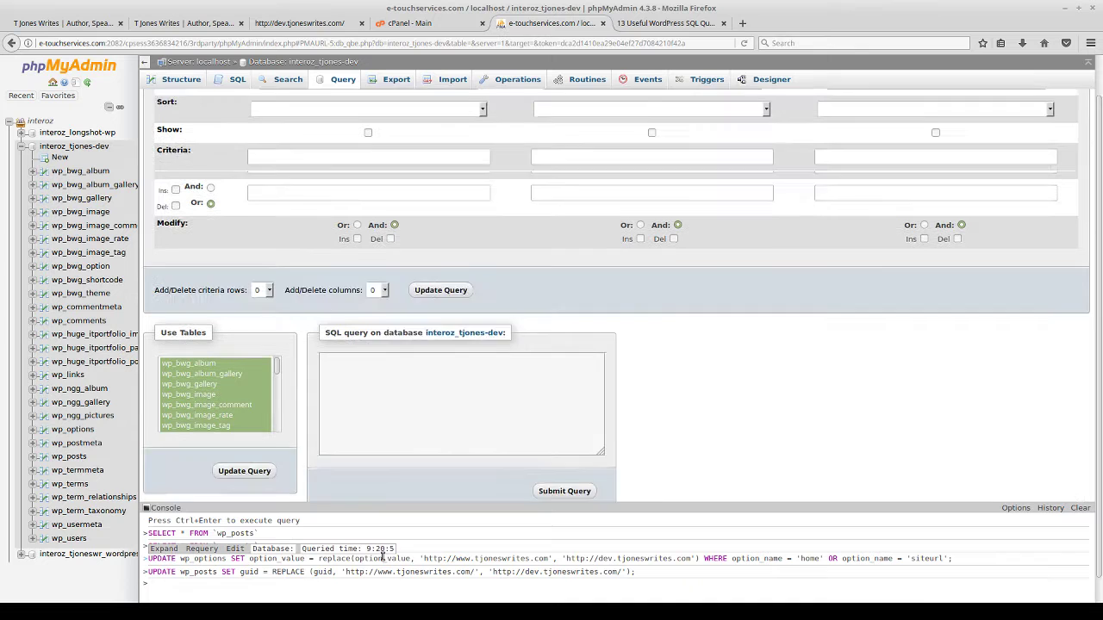
scroll(383, 556, up, 2)
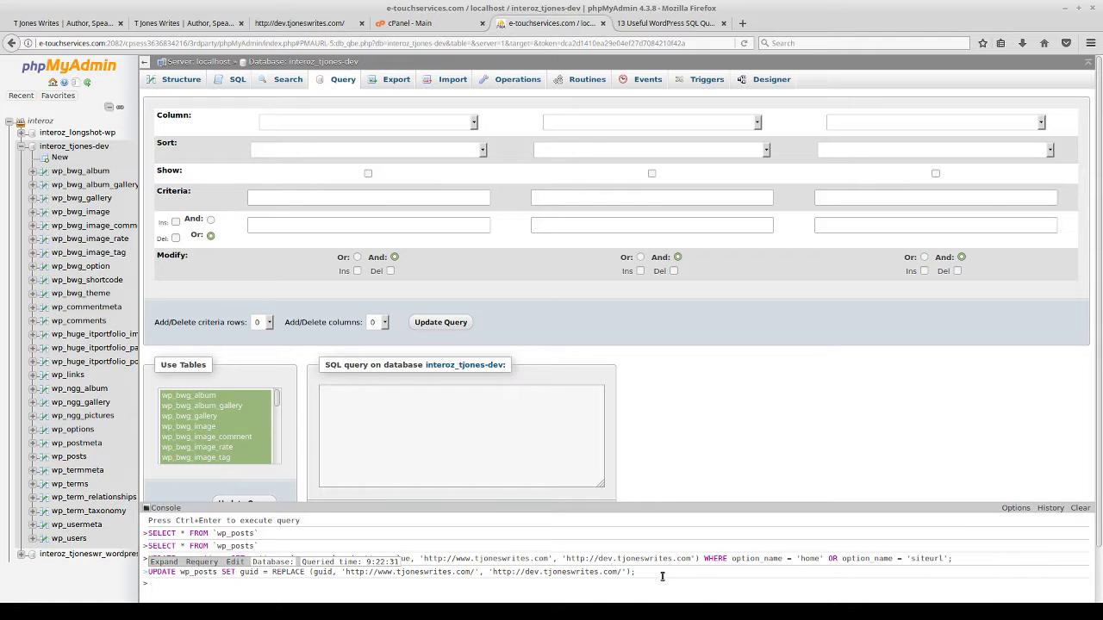
Copy the UPDATE wp_posts post_content query under Change URL in Content in the article and paste it into the phpMyAdmin SQL query box
click(664, 23)
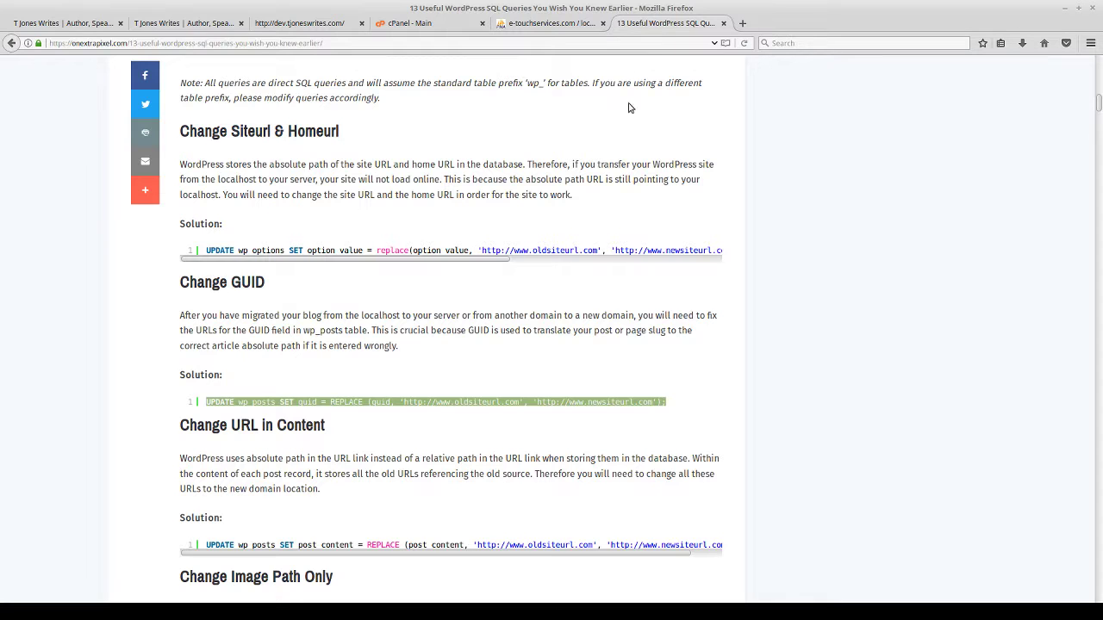
scroll(583, 315, down, 2)
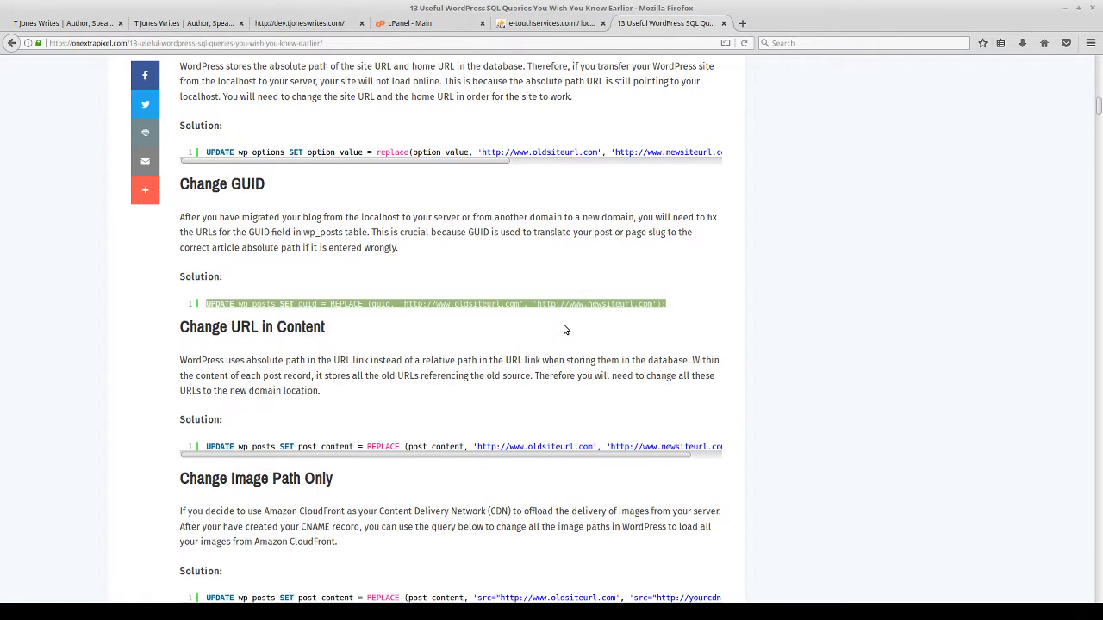
scroll(564, 330, down, 1)
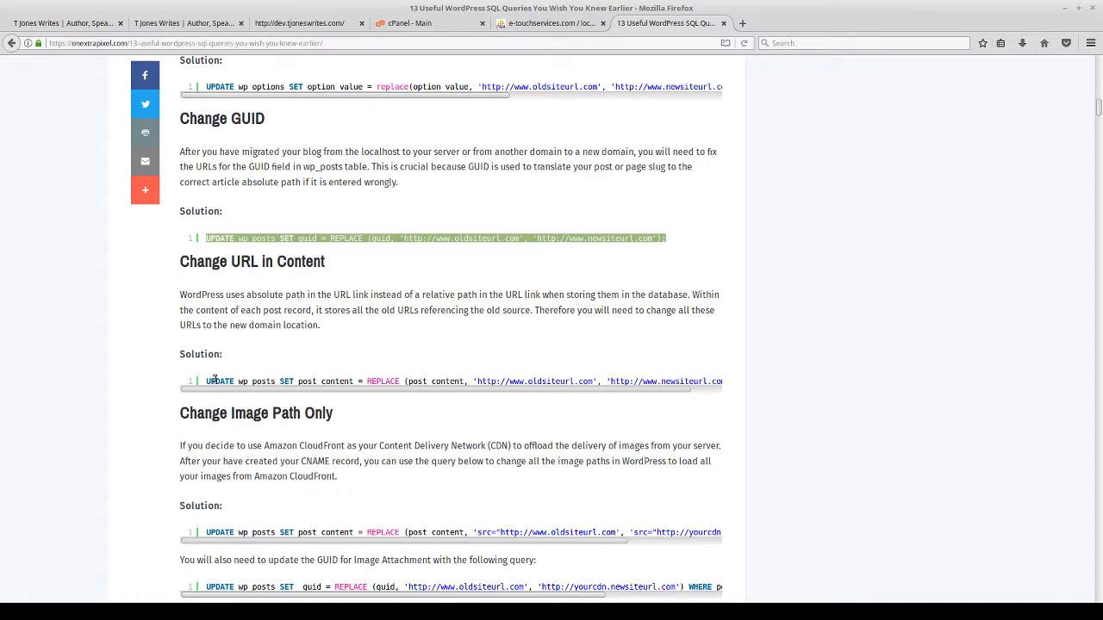
drag(206, 381, 724, 385)
key(ctrl+c)
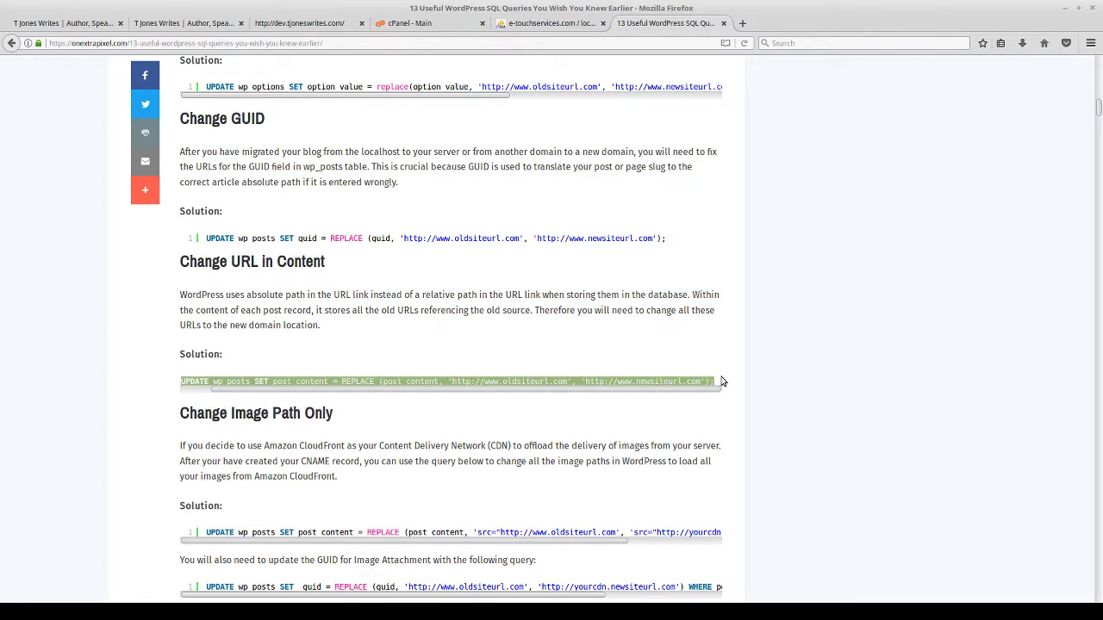
scroll(475, 392, down, 3)
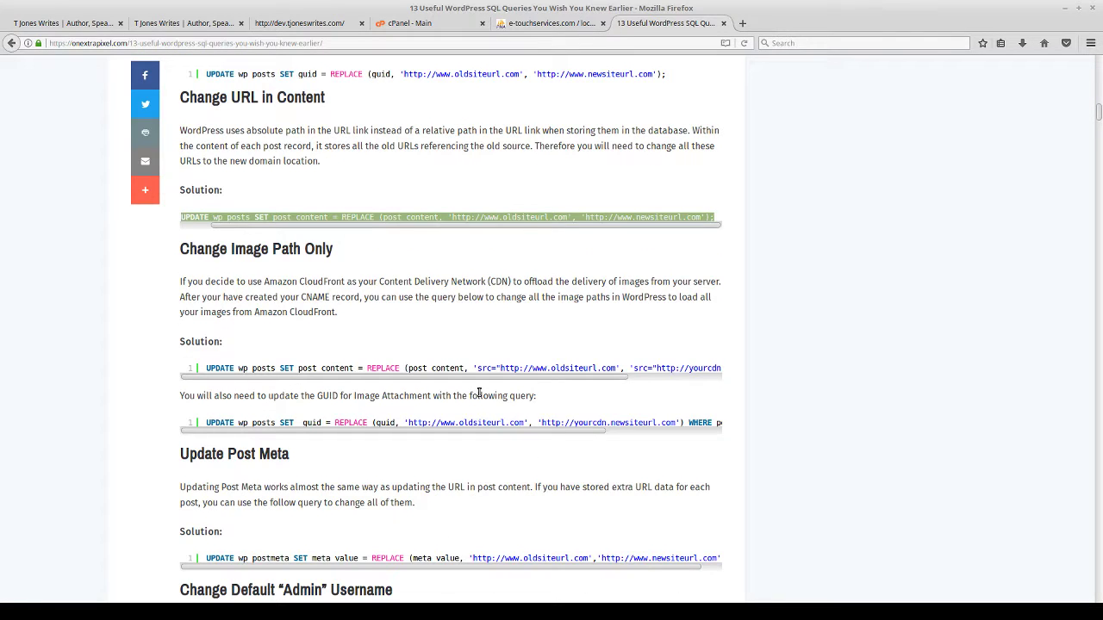
scroll(480, 393, down, 1)
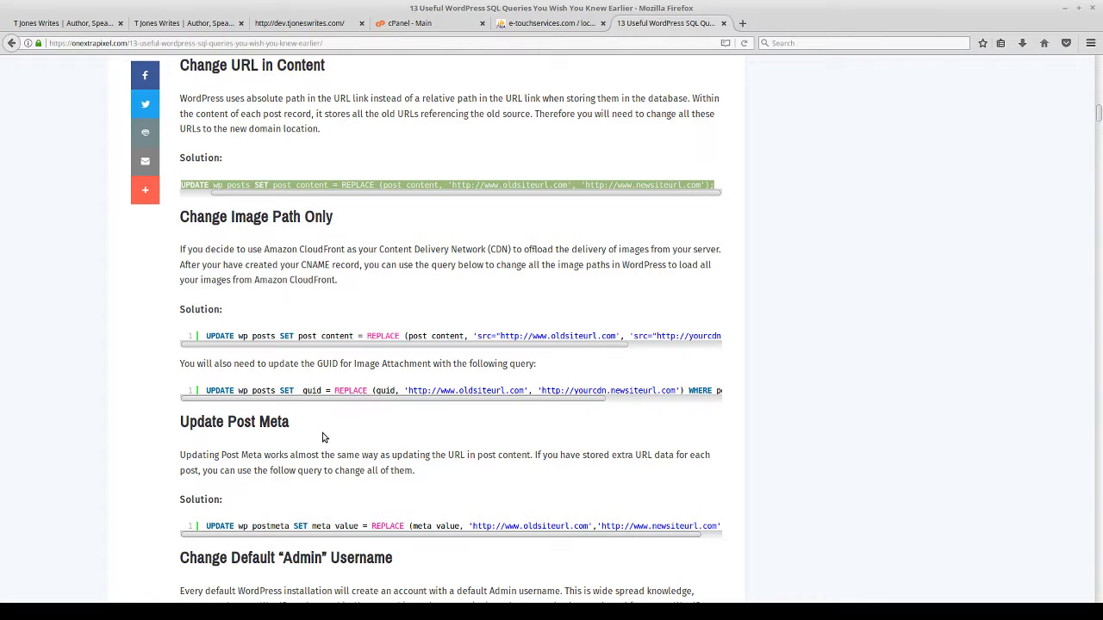
scroll(483, 436, up, 2)
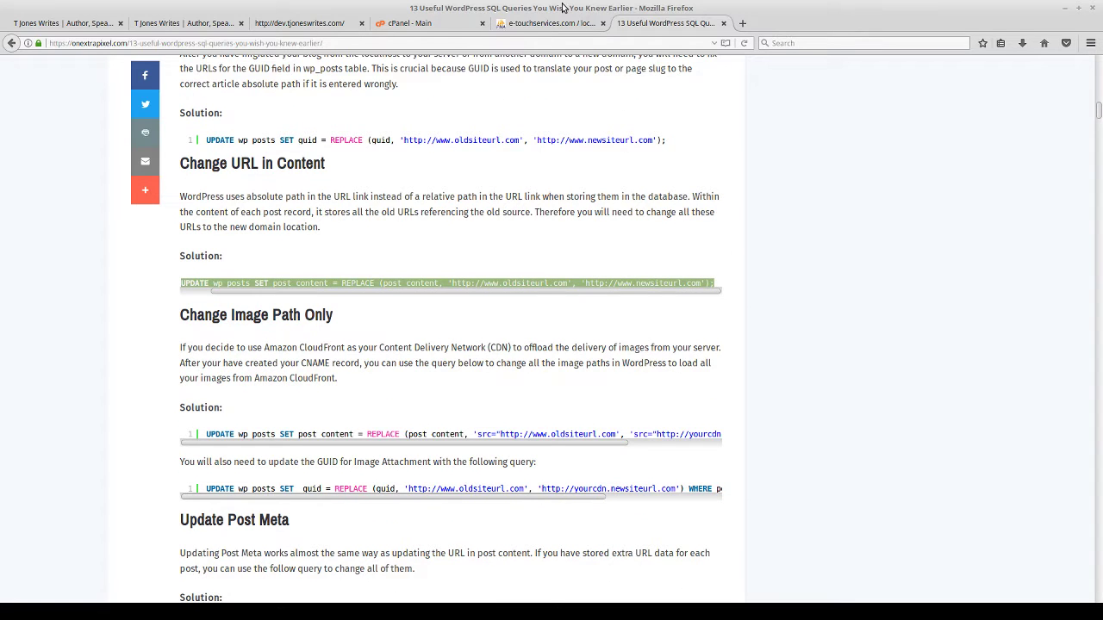
click(538, 24)
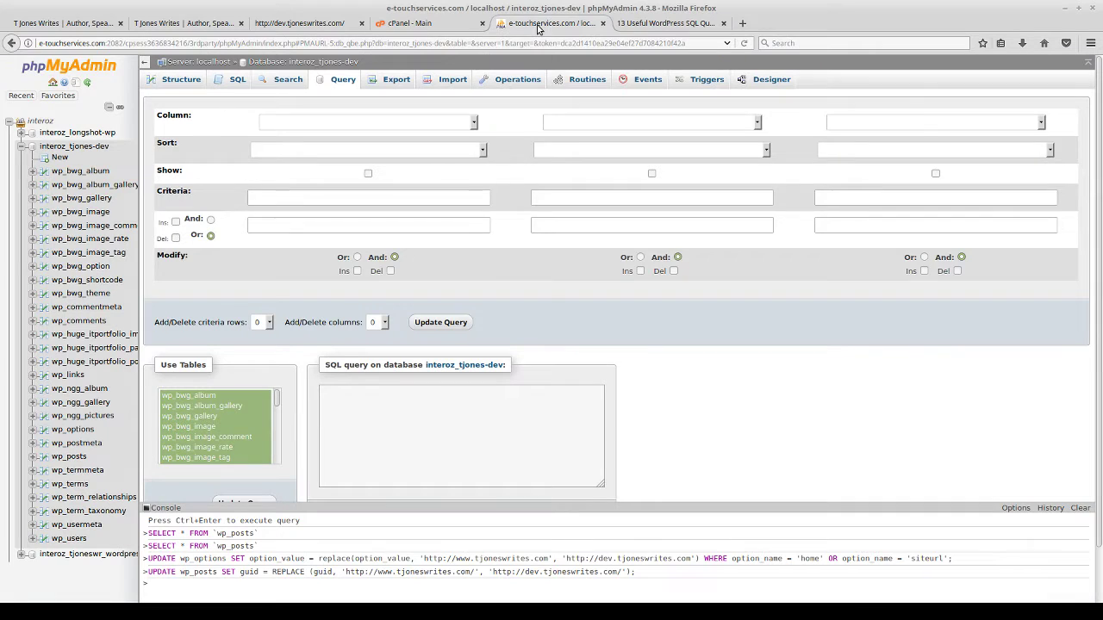
click(349, 406)
key(ctrl+v)
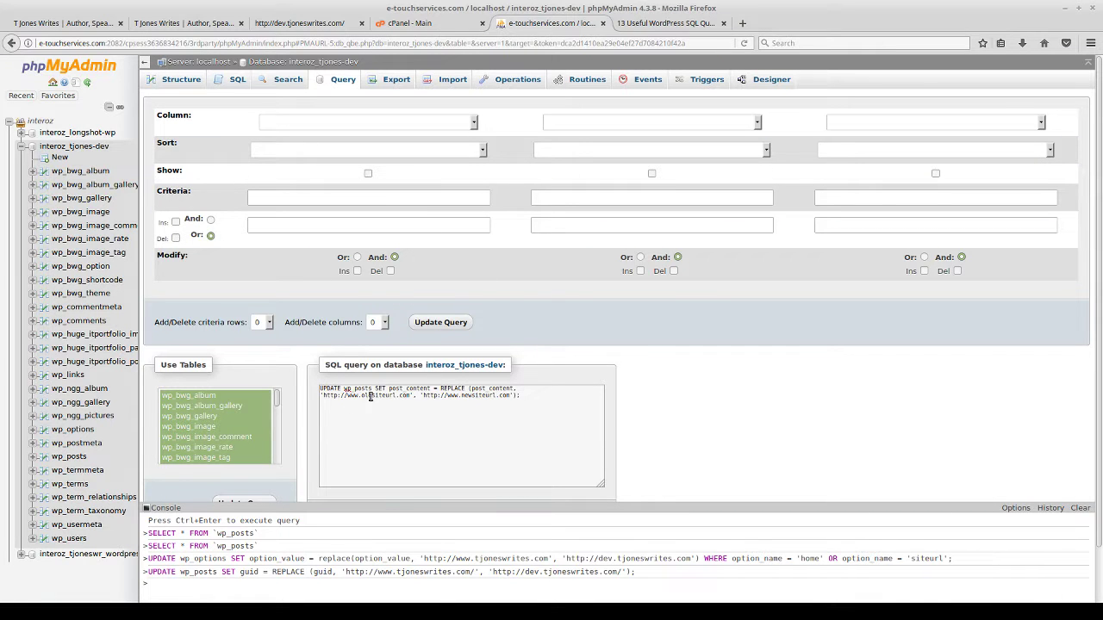
Copy the live site's address and paste it over oldsiteurl.com in the post_content query
click(86, 24)
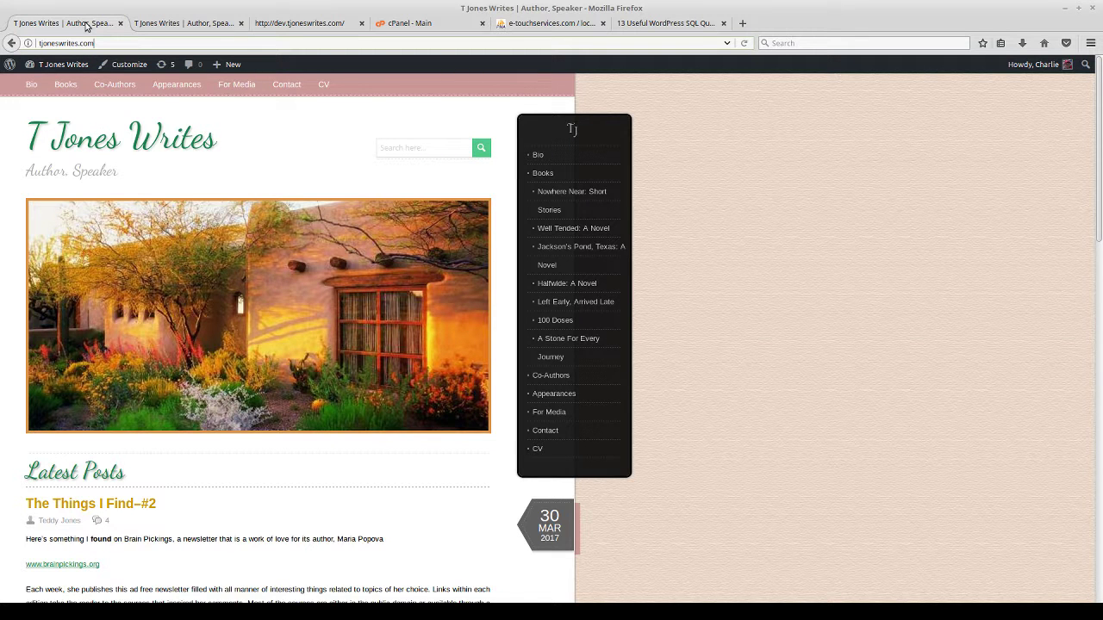
click(104, 39)
key(ctrl+c)
click(410, 23)
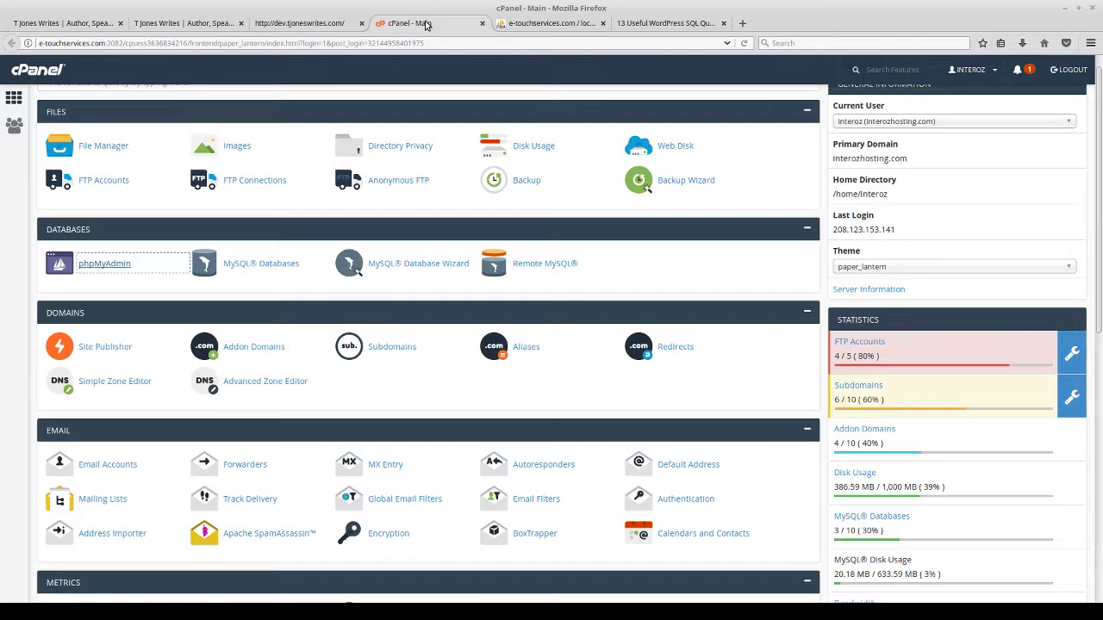
click(543, 23)
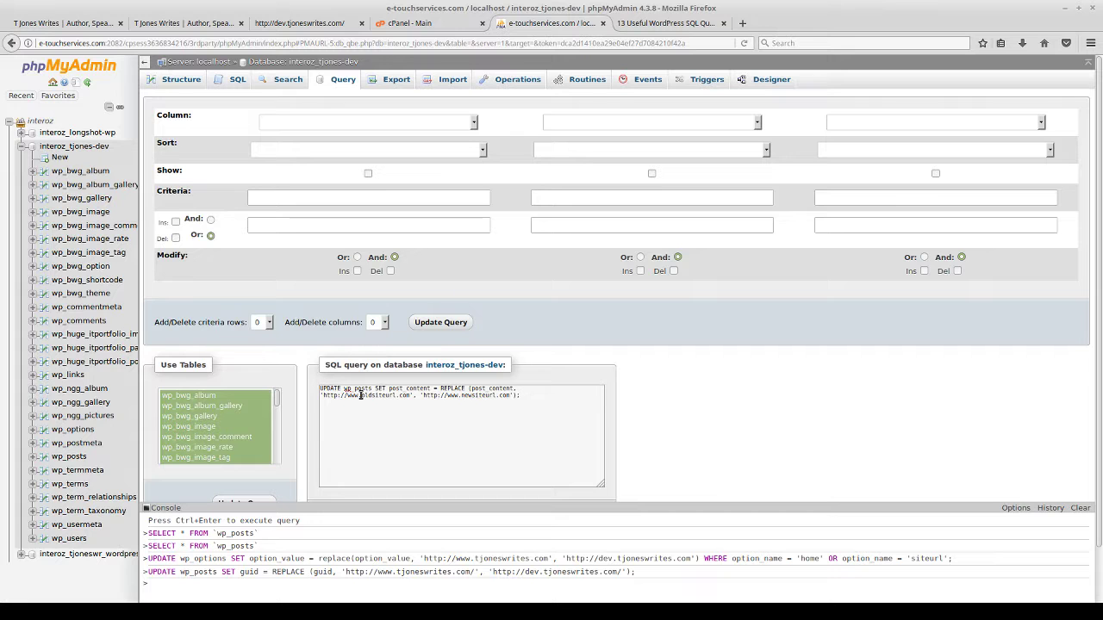
drag(360, 395, 409, 396)
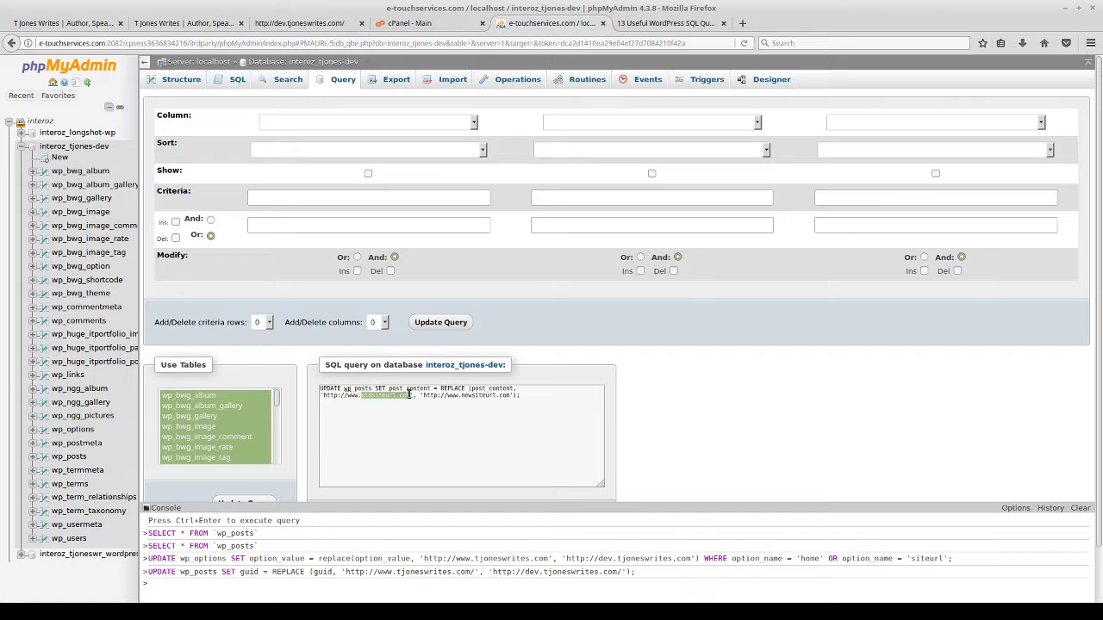
key(ctrl+v)
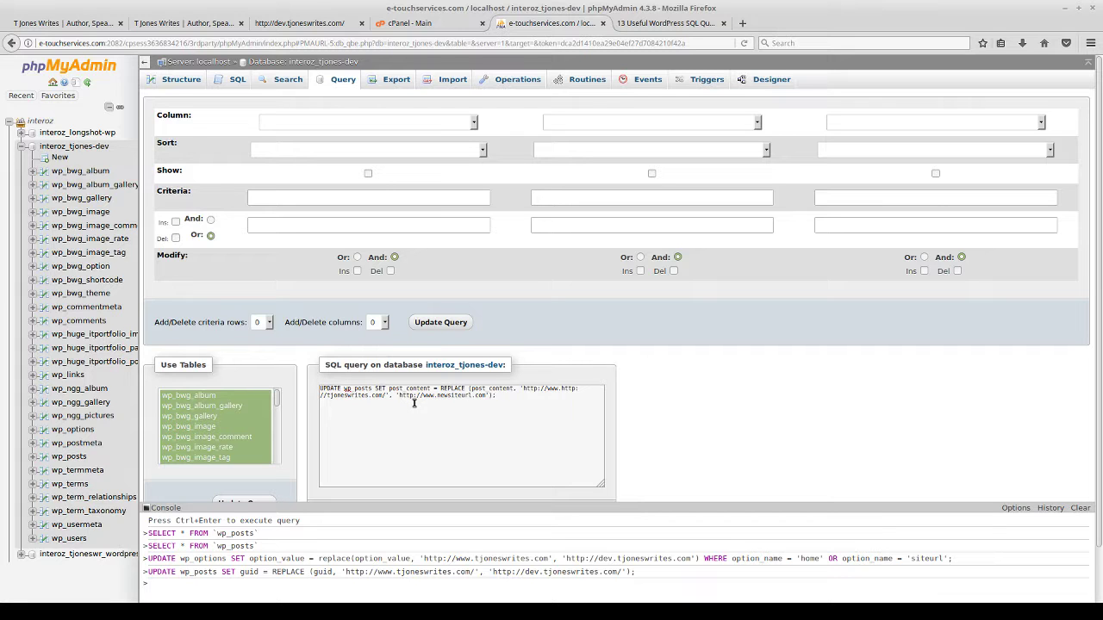
key(BackSpace)
click(326, 395)
key(BackSpace)
key(BackSpace)
key(BackSpace)
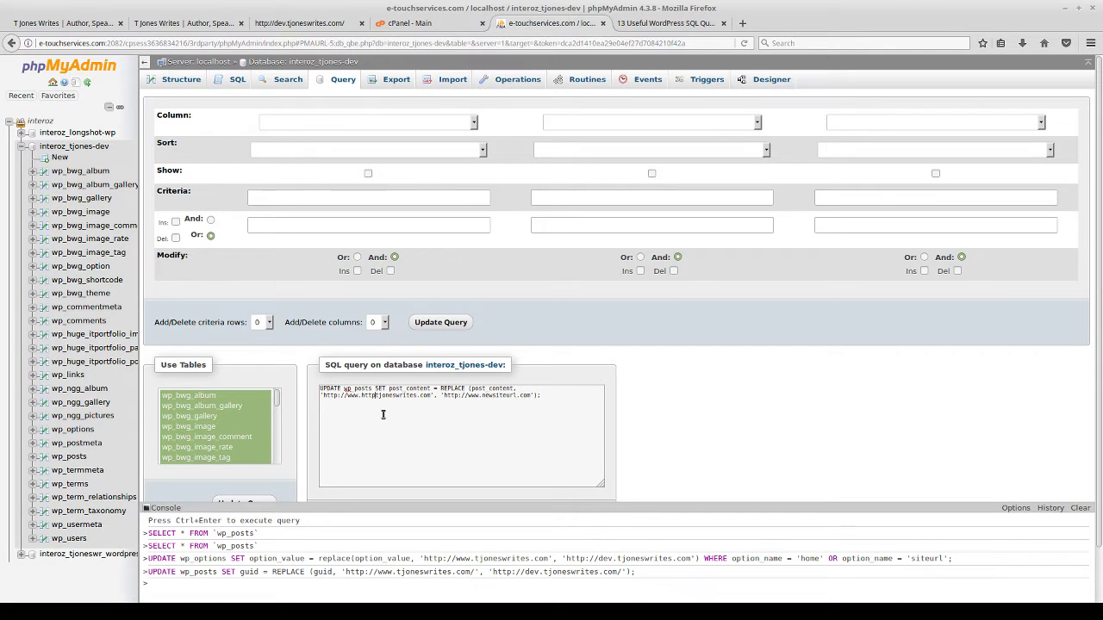
key(BackSpace)
key(BackSpace)
key(BackSpace)
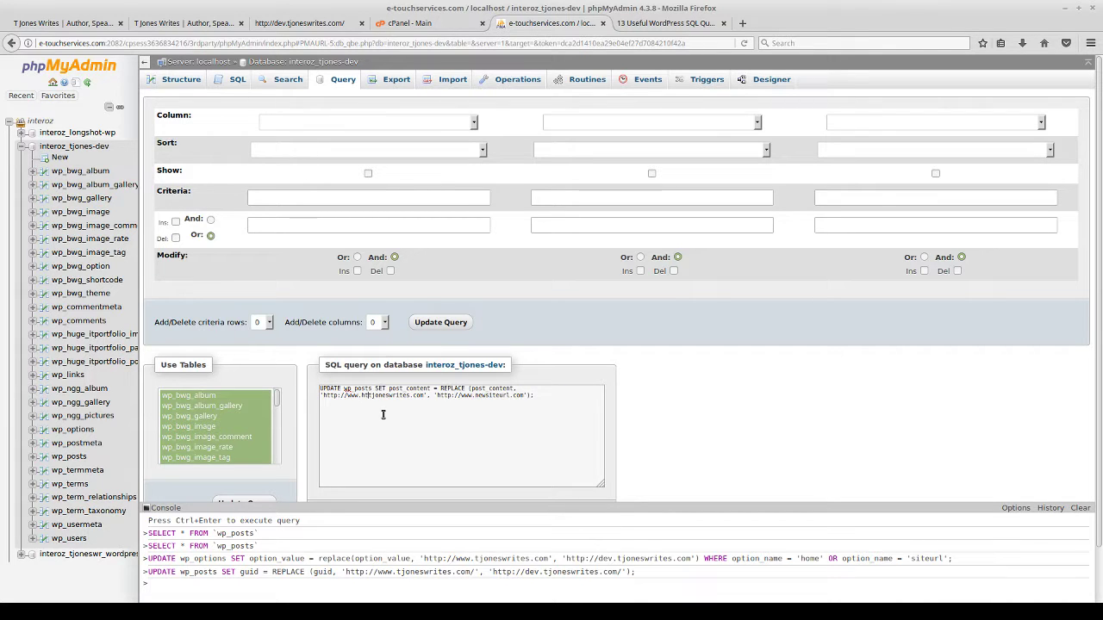
key(BackSpace)
key(BackSpace)
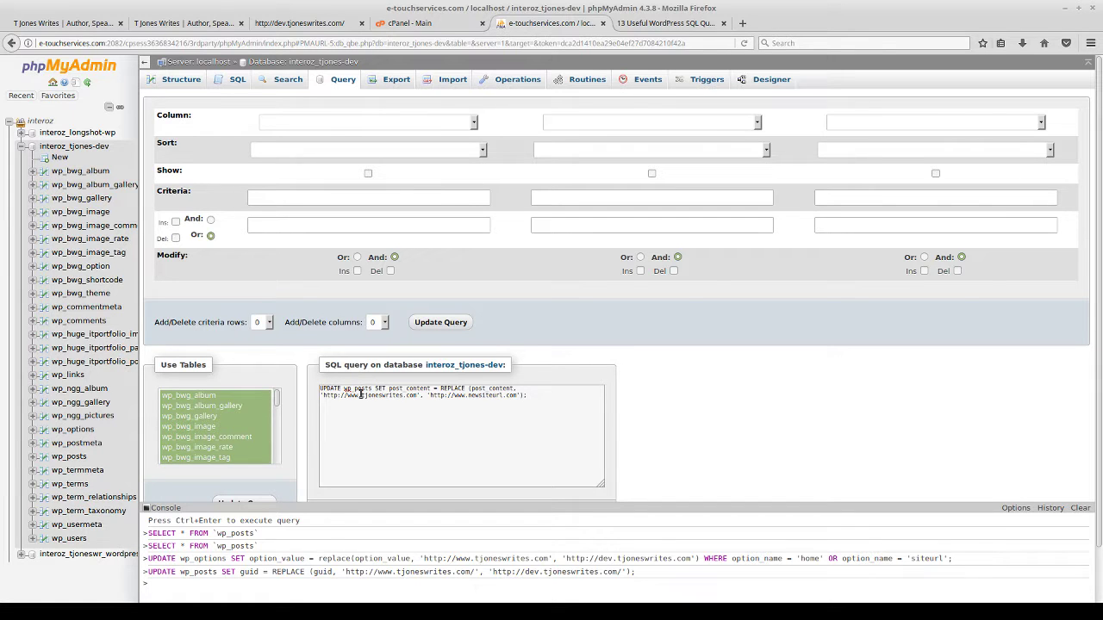
drag(361, 394, 420, 396)
key(ctrl+c)
drag(454, 395, 517, 395)
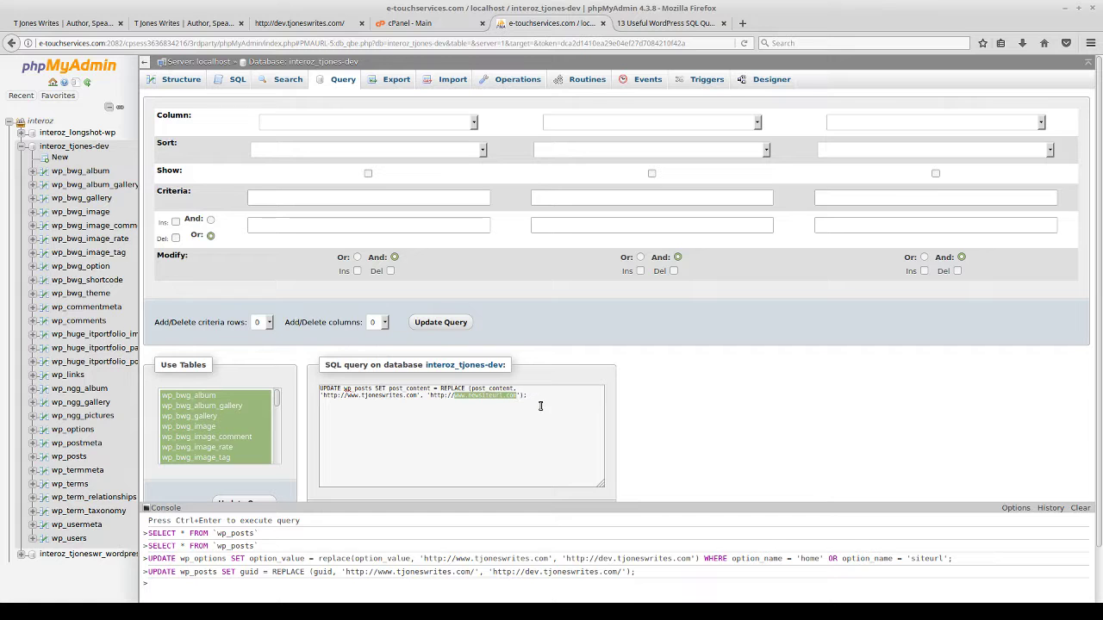
text(dev)
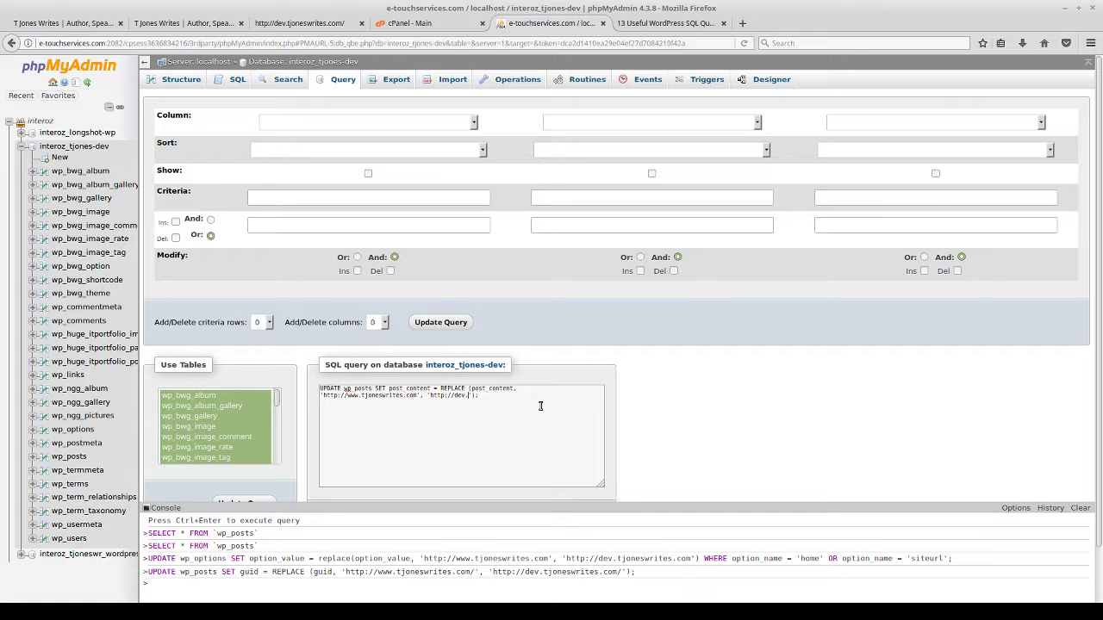
key(ctrl+v)
scroll(686, 409, down, 2)
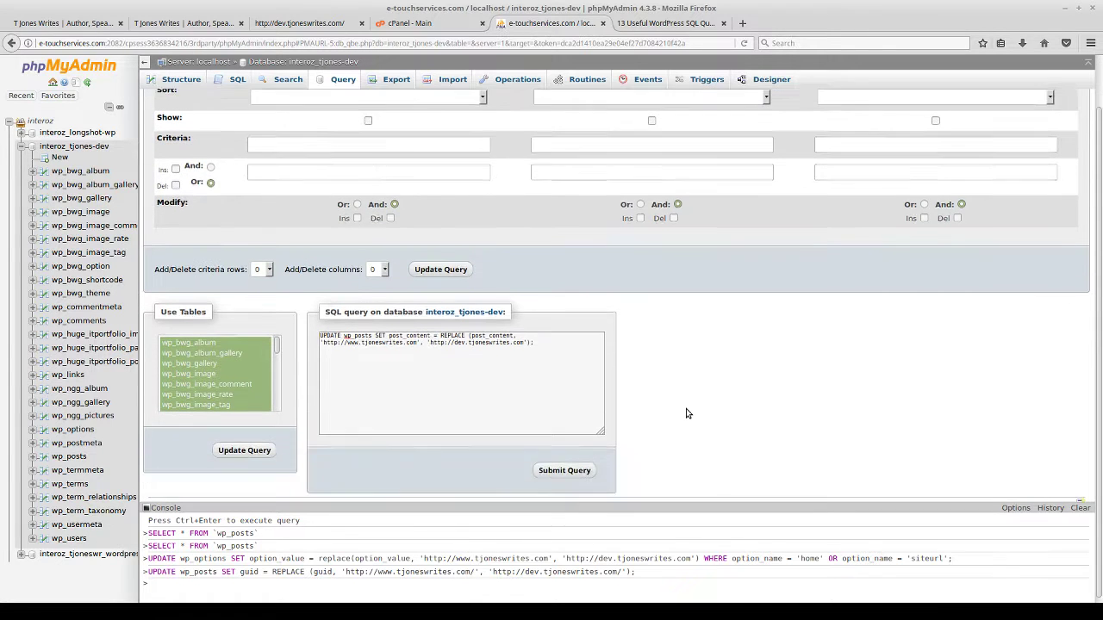
click(564, 465)
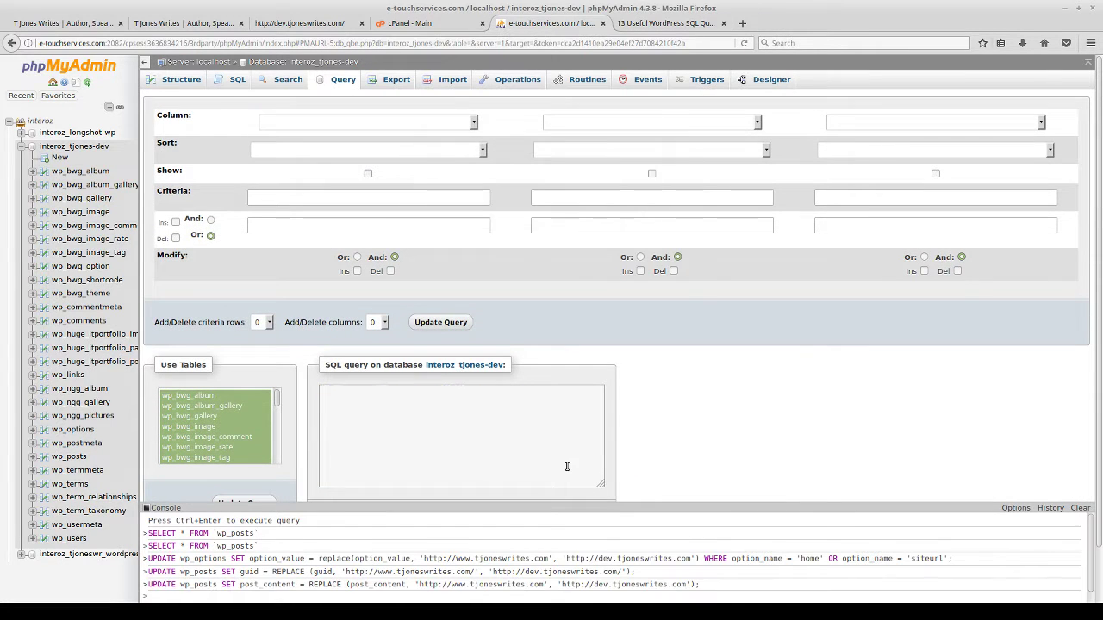
scroll(701, 573, down, 3)
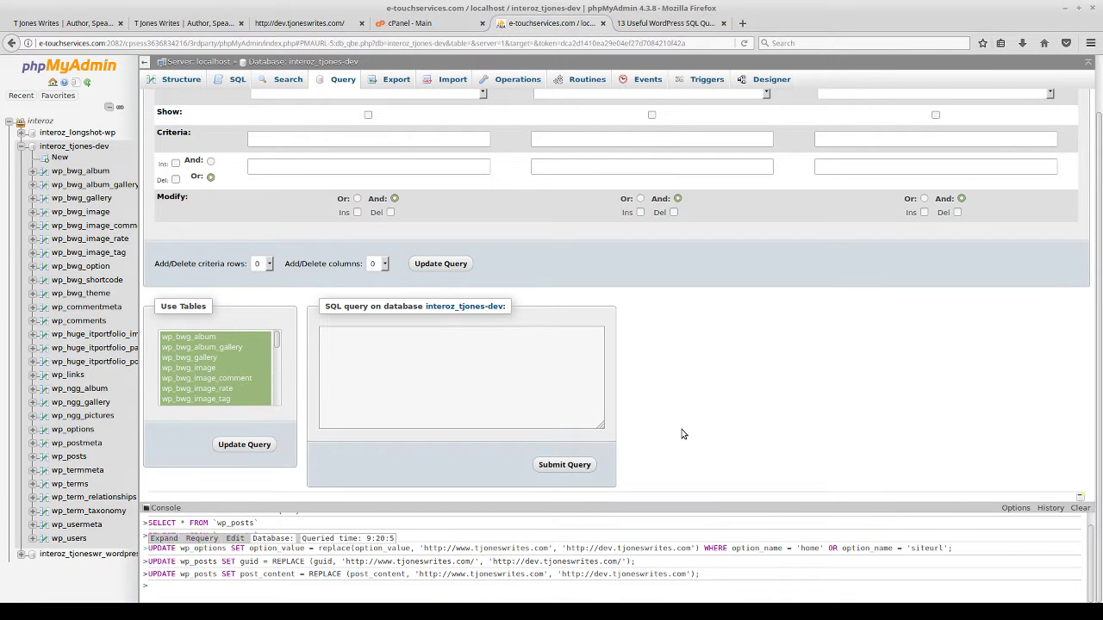
Close the dev site's page-source tab, switch to the dev.tjoneswrites.com homepage and reload it
click(304, 24)
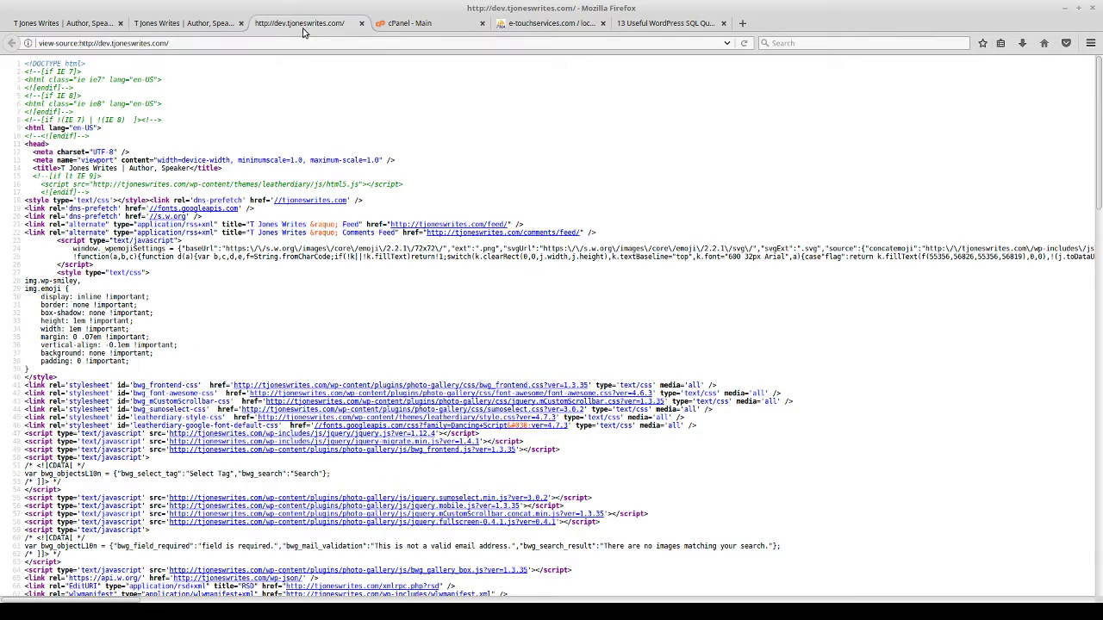
click(361, 24)
click(215, 24)
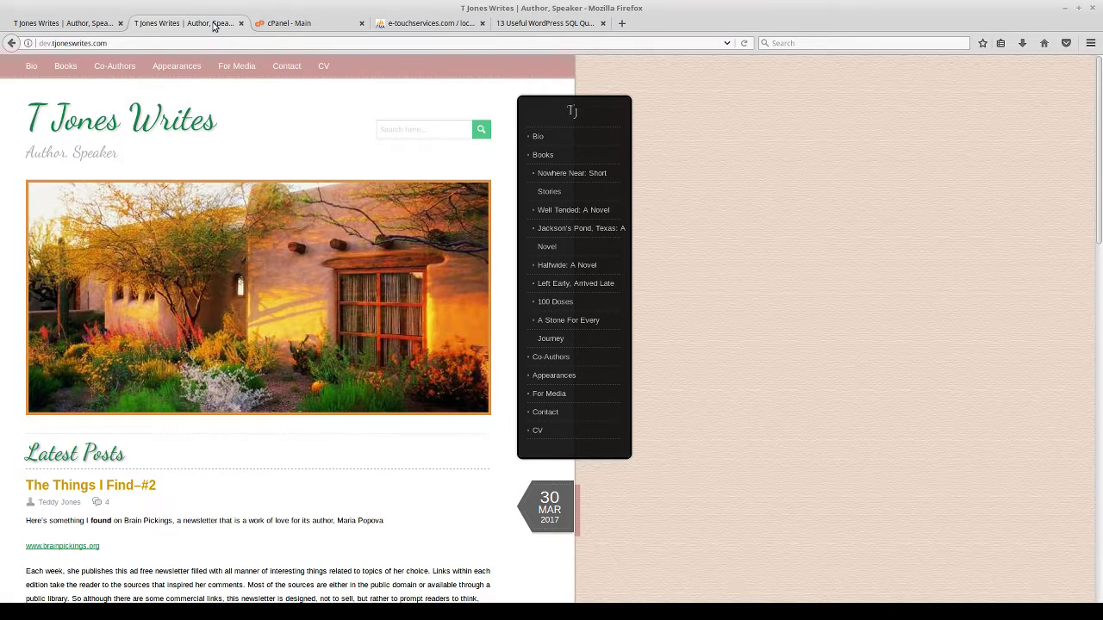
click(91, 45)
click(744, 43)
Go to the dev site's WordPress admin at dev.tjoneswrites.com/wp-admin
text(/wp-ad)
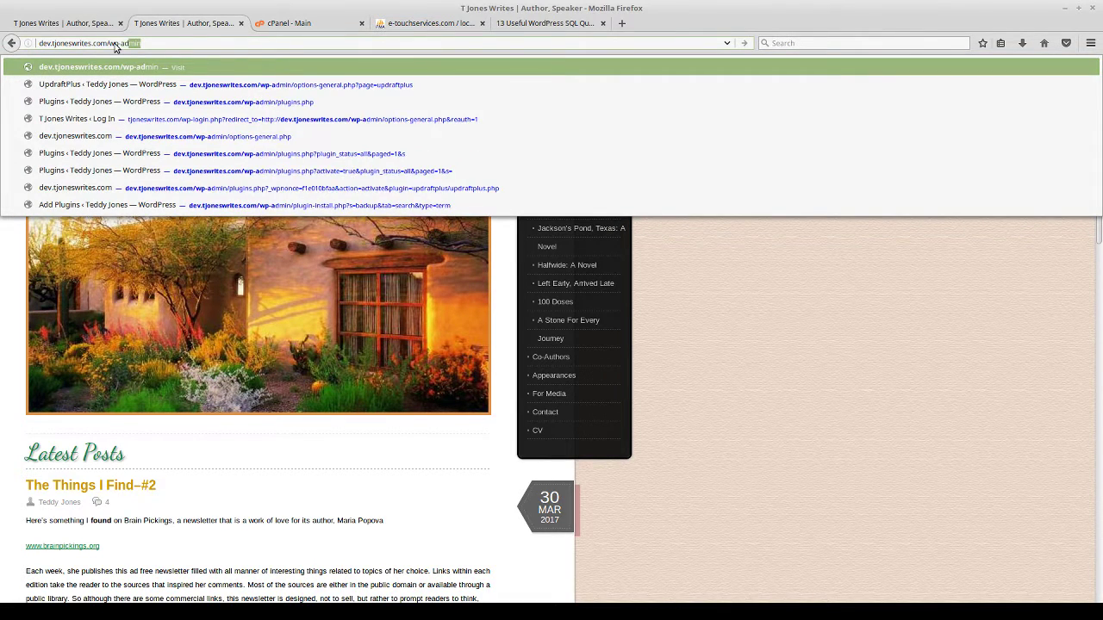
text(min)
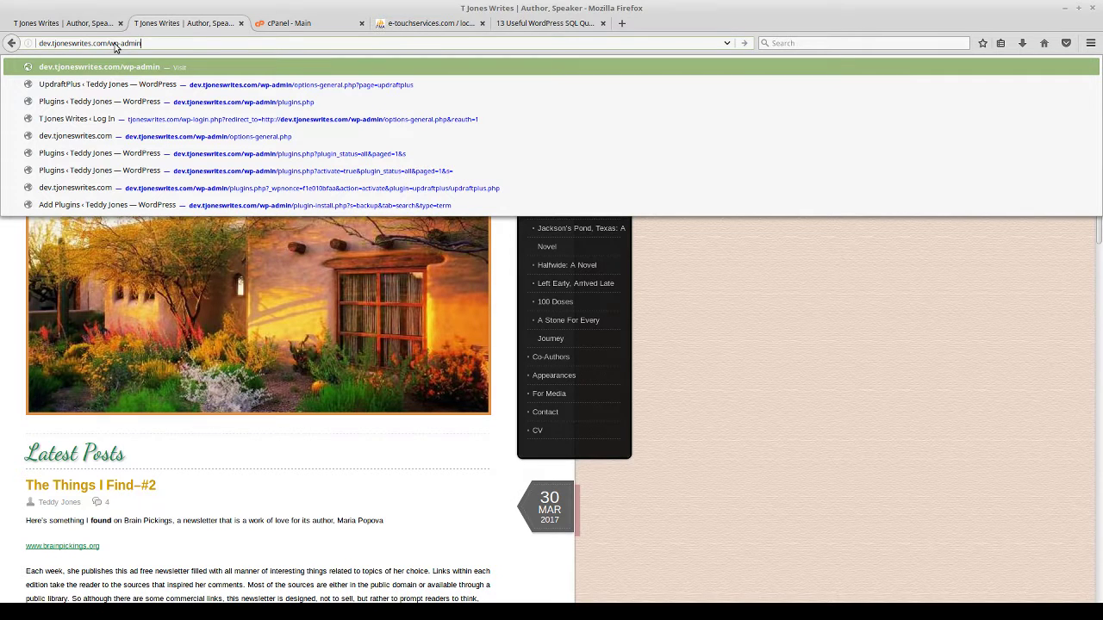
key(Return)
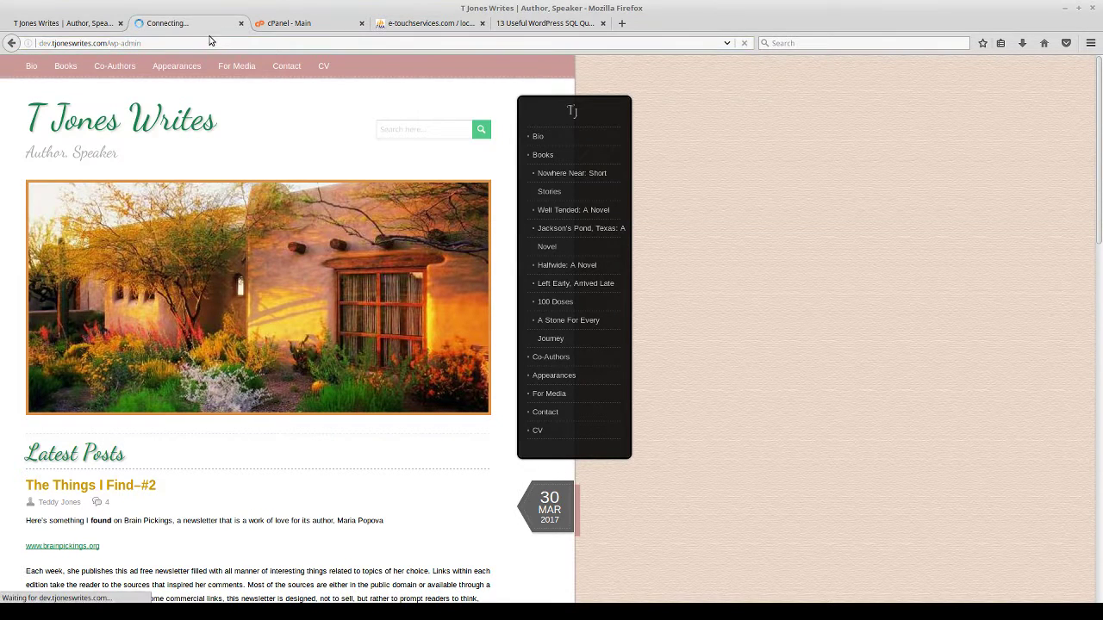